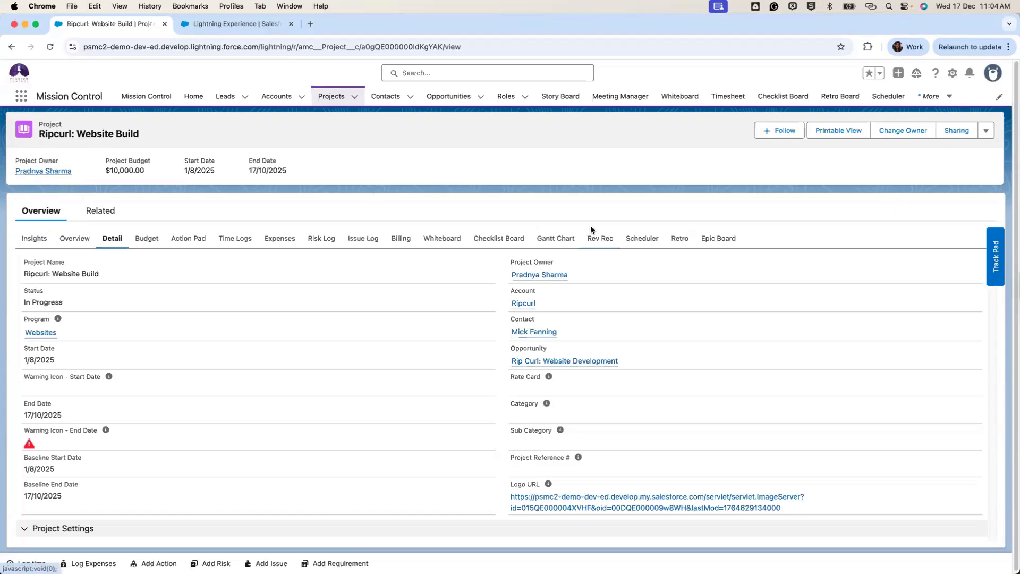
# Choose Preview Status Report from the project's actions menu to show the Ripcurl: Website Build PDF.
pyautogui.click(985, 131)
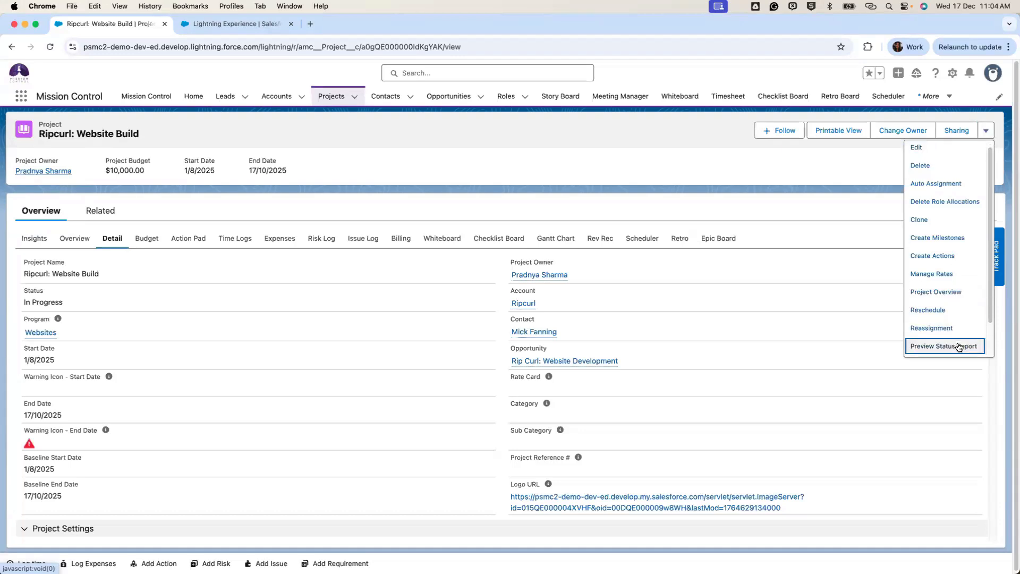
pyautogui.click(953, 329)
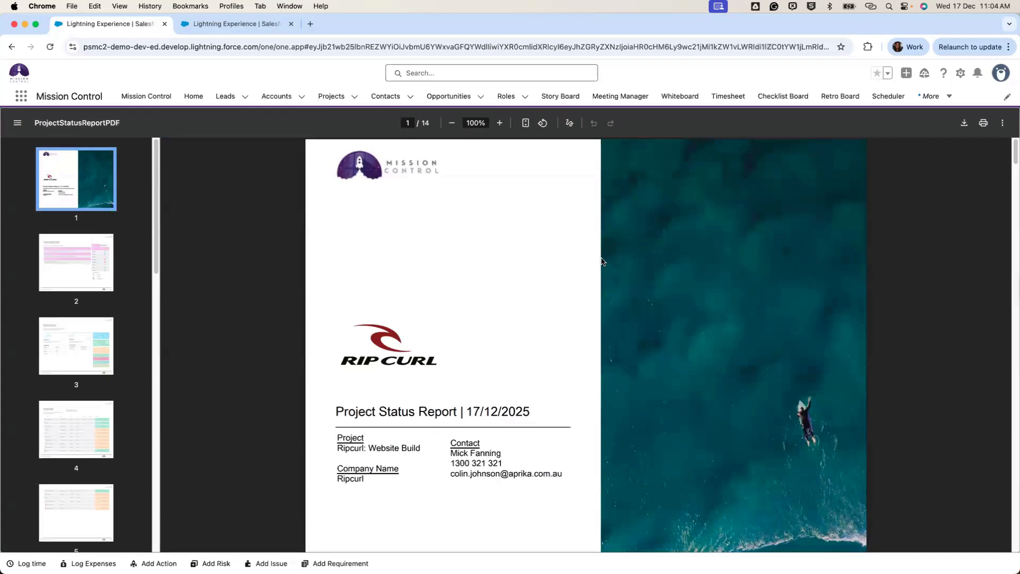
pyautogui.scroll(-1, 528, 189)
pyautogui.scroll(1, 528, 189)
# Switch to Salesforce Classic from the profile menu and go to its new Documents tab.
pyautogui.click(1002, 74)
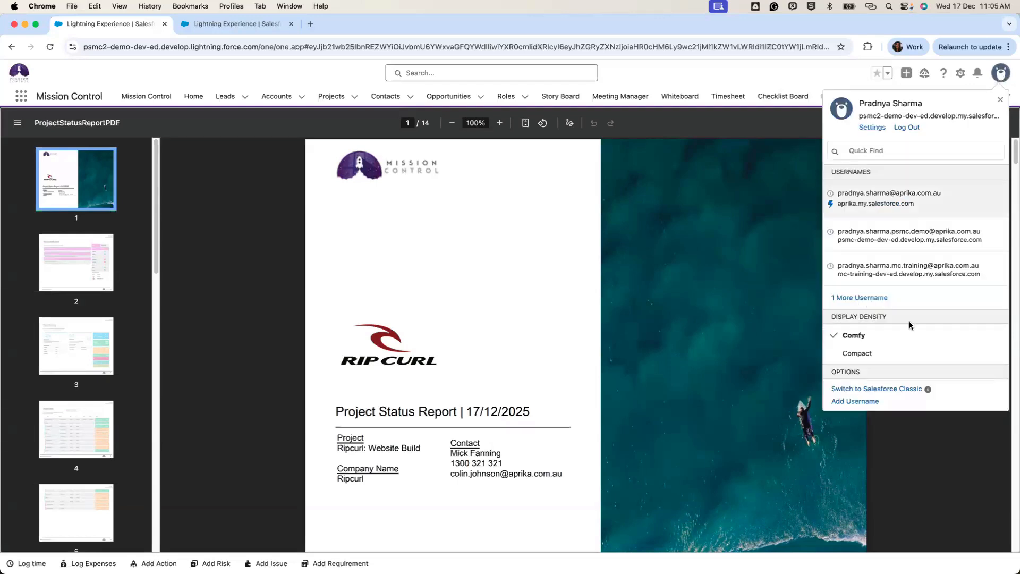
pyautogui.keyDown('super'); pyautogui.click(881, 388); pyautogui.keyUp('super')
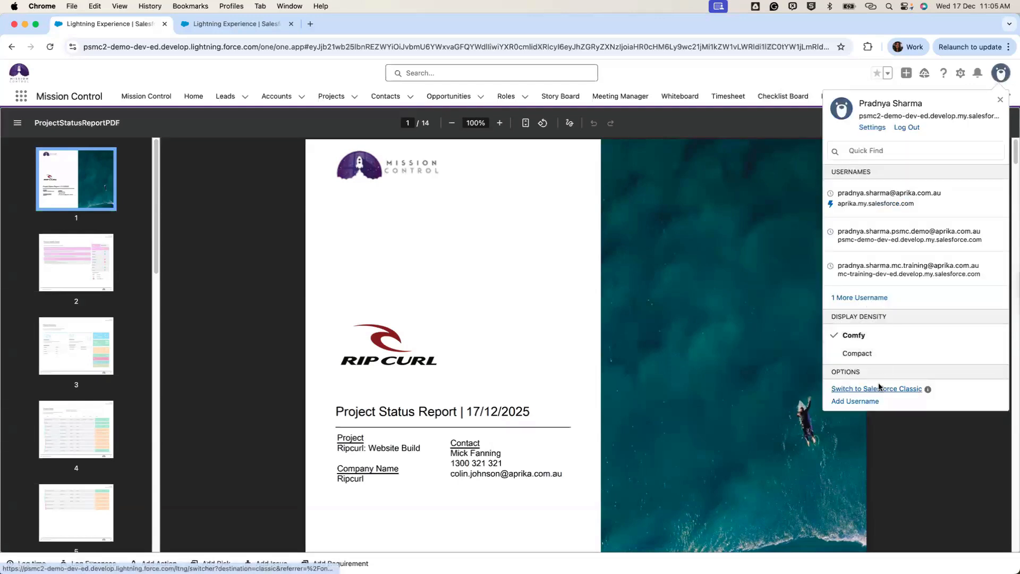
pyautogui.click(200, 22)
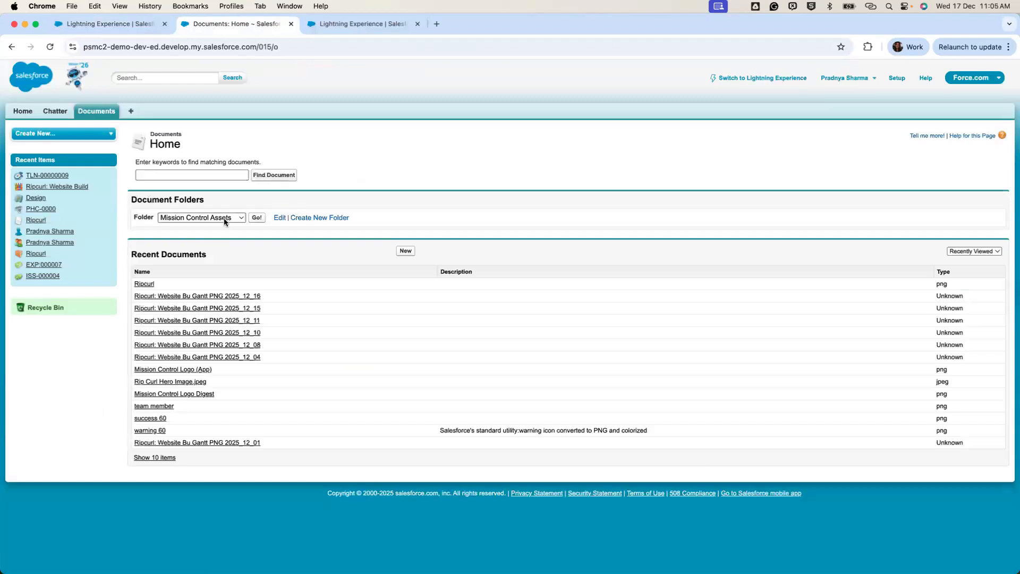
# Start a New document, go back, and open the Ripcurl png logo document's details instead.
pyautogui.click(406, 252)
pyautogui.click(559, 244)
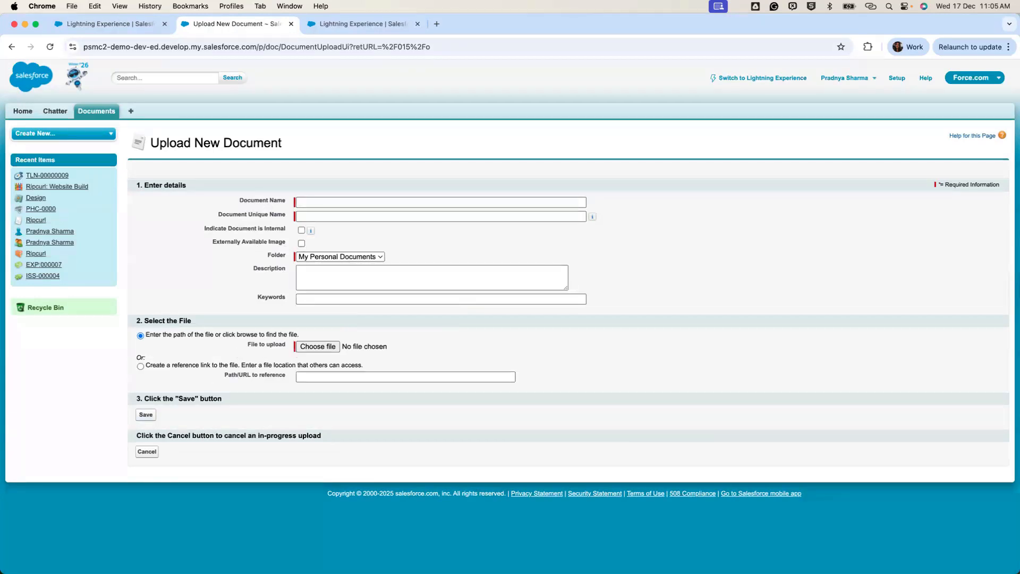
pyautogui.click(12, 47)
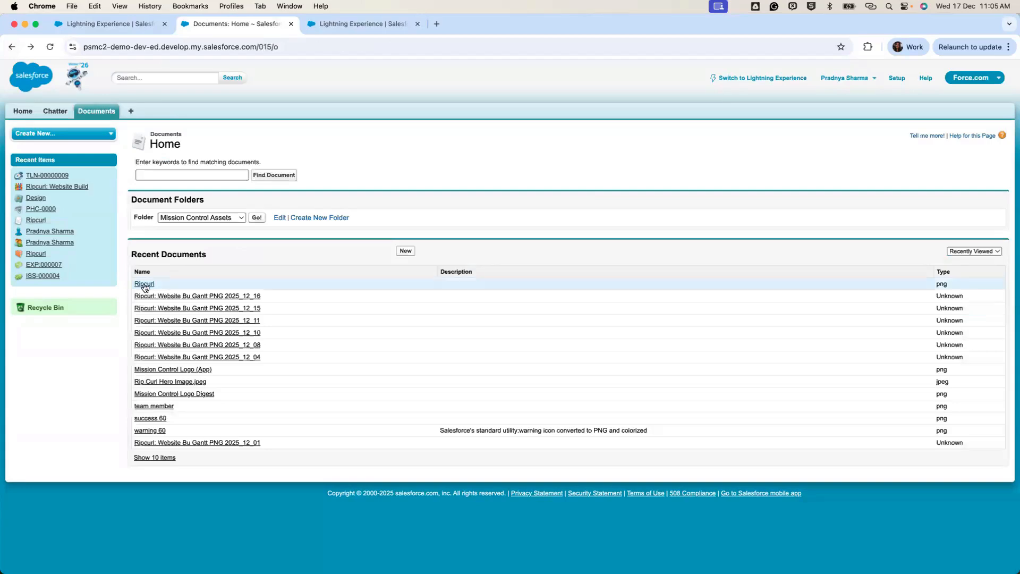
pyautogui.click(144, 285)
# Scroll through the Ripcurl document details, then return to the Lightning status report preview tab.
pyautogui.scroll(-3, 470, 386)
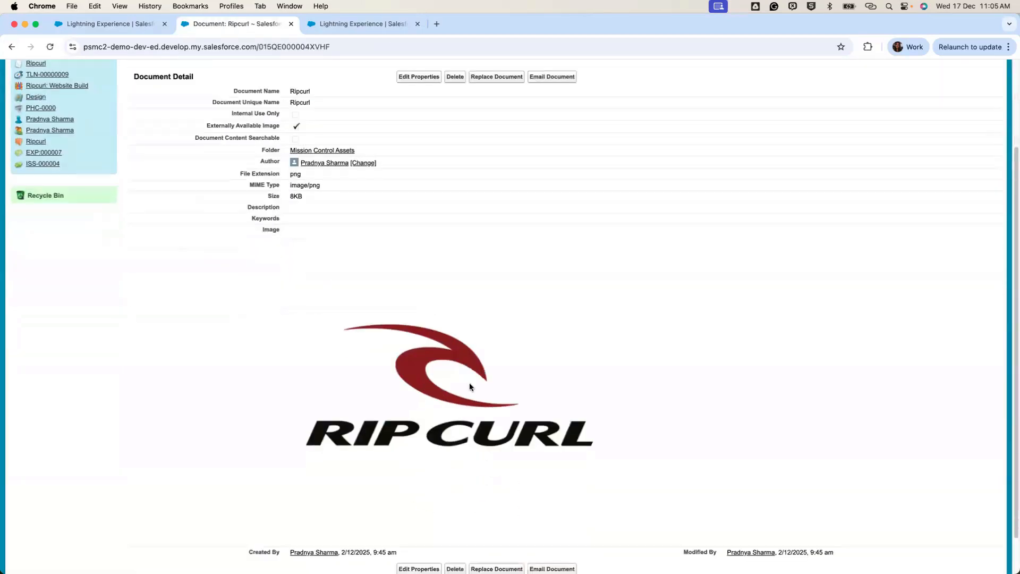
pyautogui.scroll(-1, 469, 384)
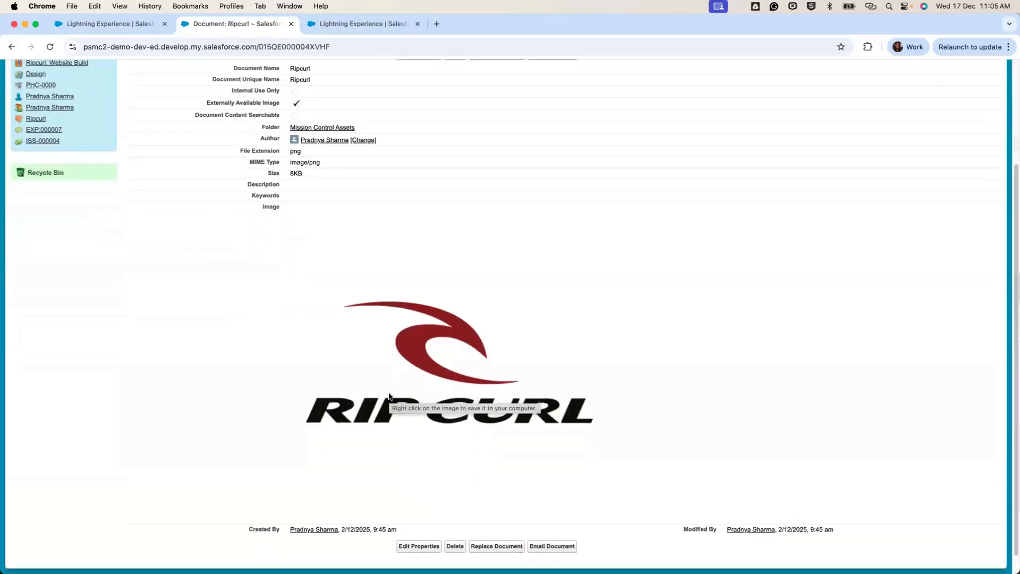
pyautogui.scroll(5, 388, 396)
pyautogui.click(122, 26)
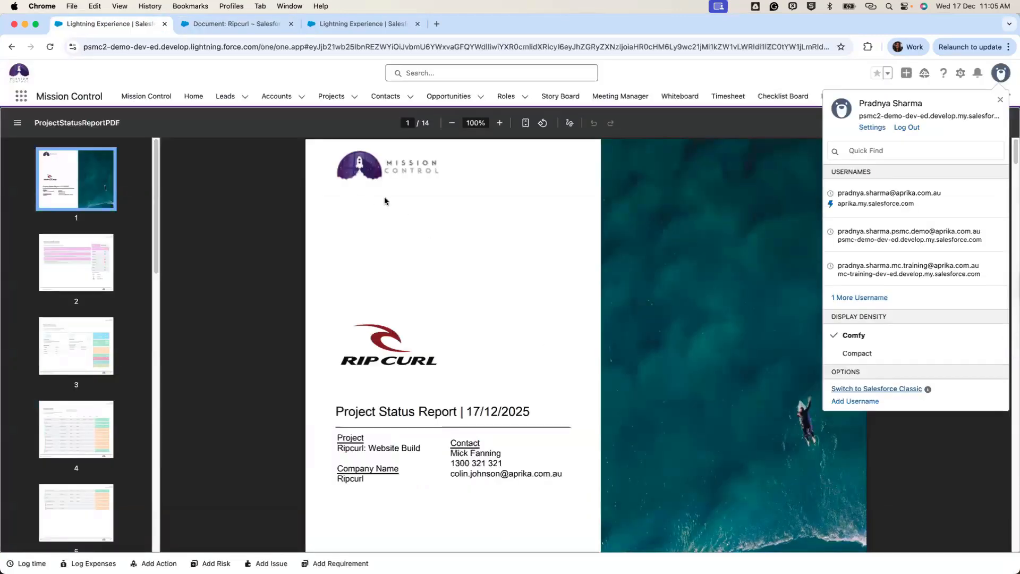
# Browse the Mission Control settings page, then return to the 14-page ProjectStatusReportPDF cover page.
pyautogui.click(340, 29)
pyautogui.scroll(-17, 169, 271)
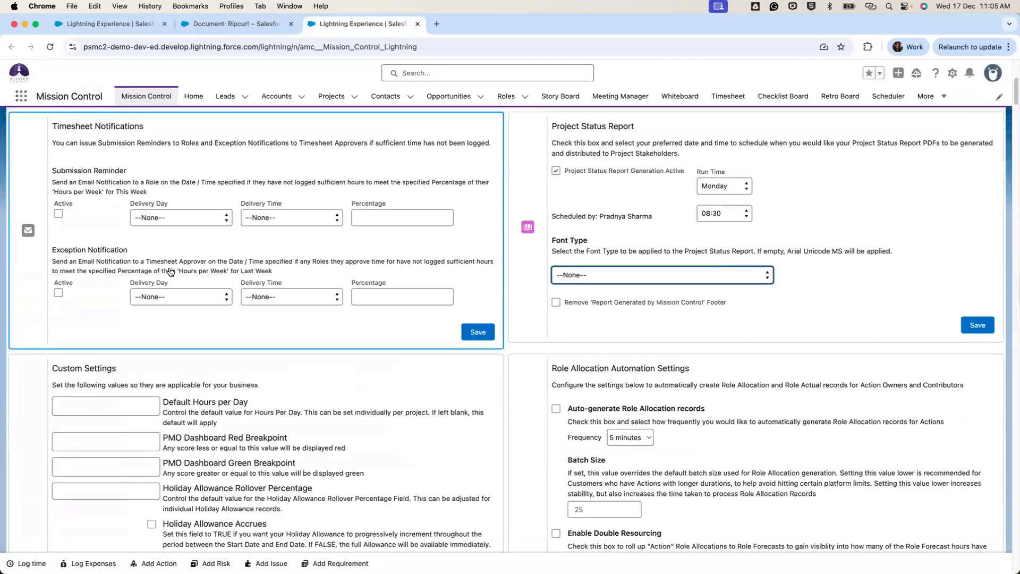
pyautogui.scroll(-10, 170, 272)
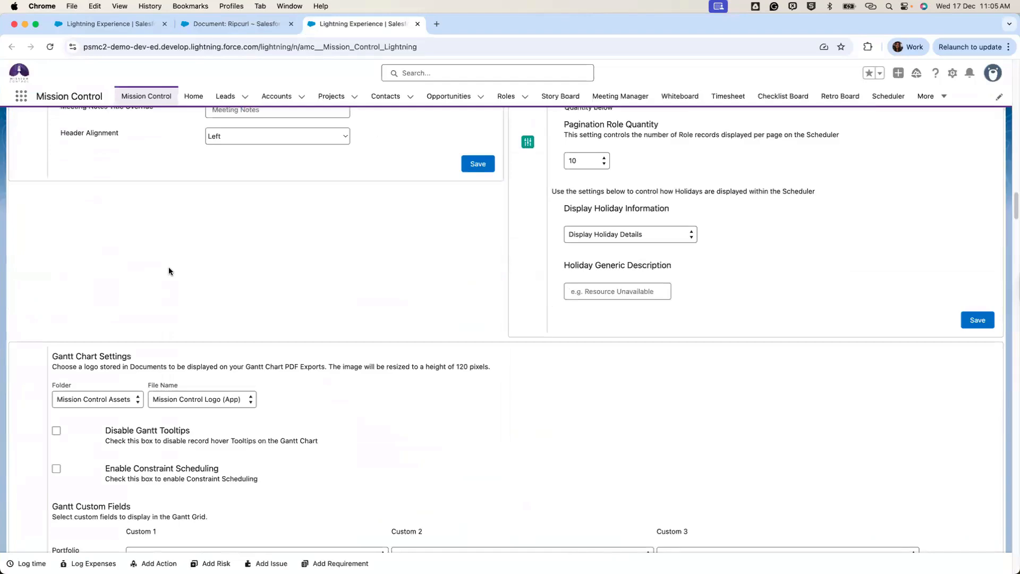
pyautogui.scroll(-4, 168, 267)
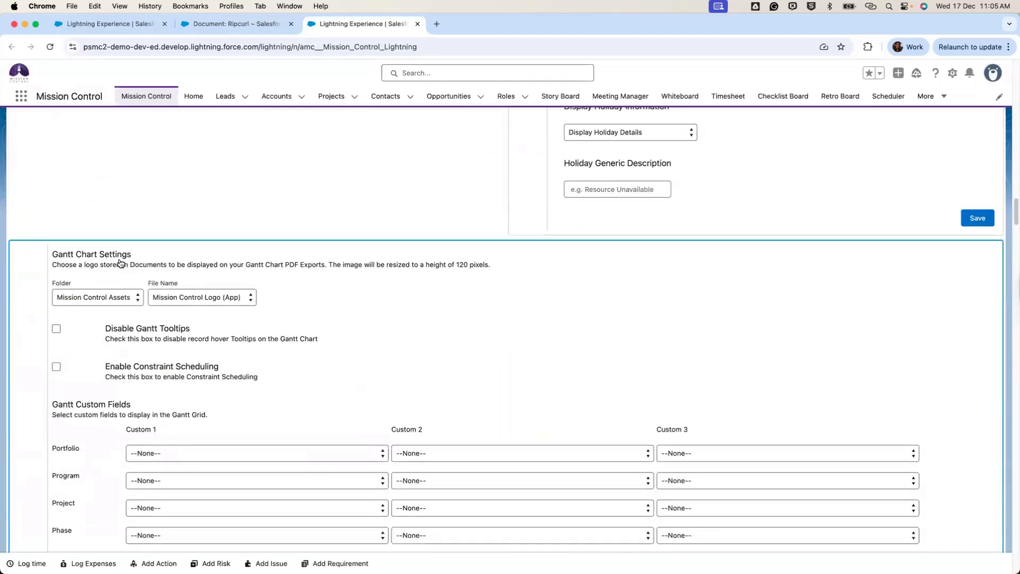
pyautogui.scroll(-3, 118, 266)
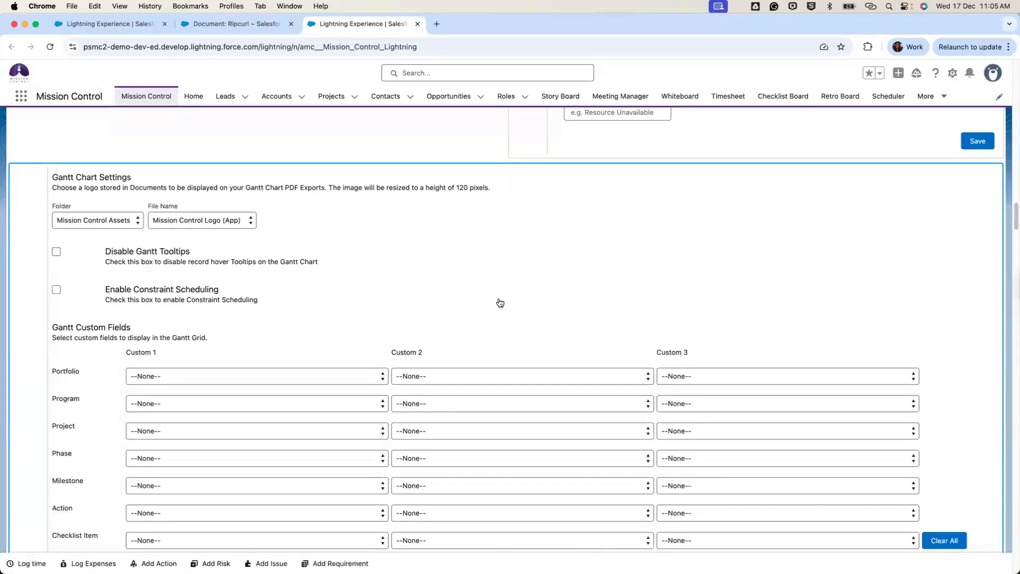
pyautogui.scroll(-15, 500, 303)
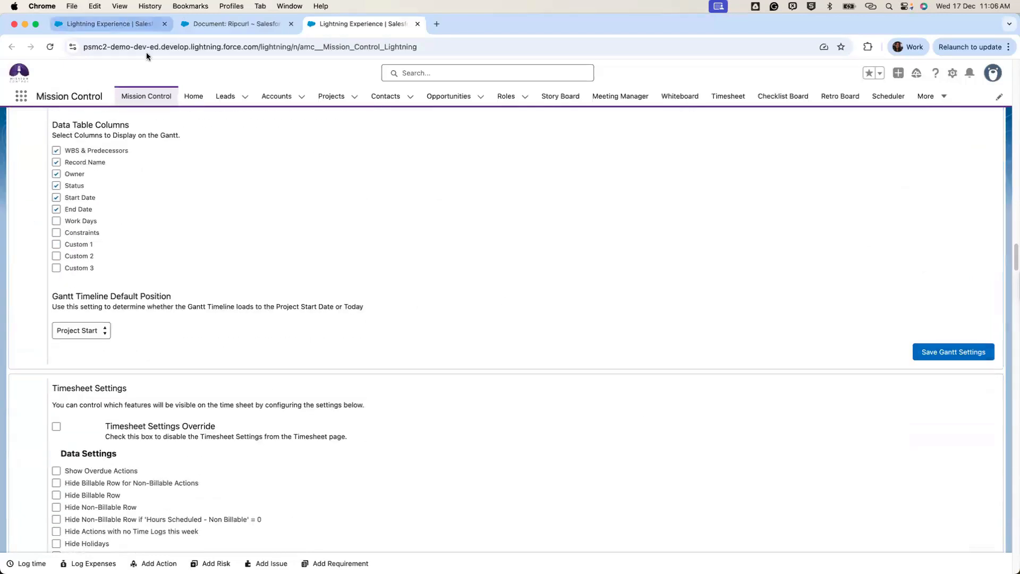
pyautogui.click(142, 24)
pyautogui.scroll(-2, 612, 299)
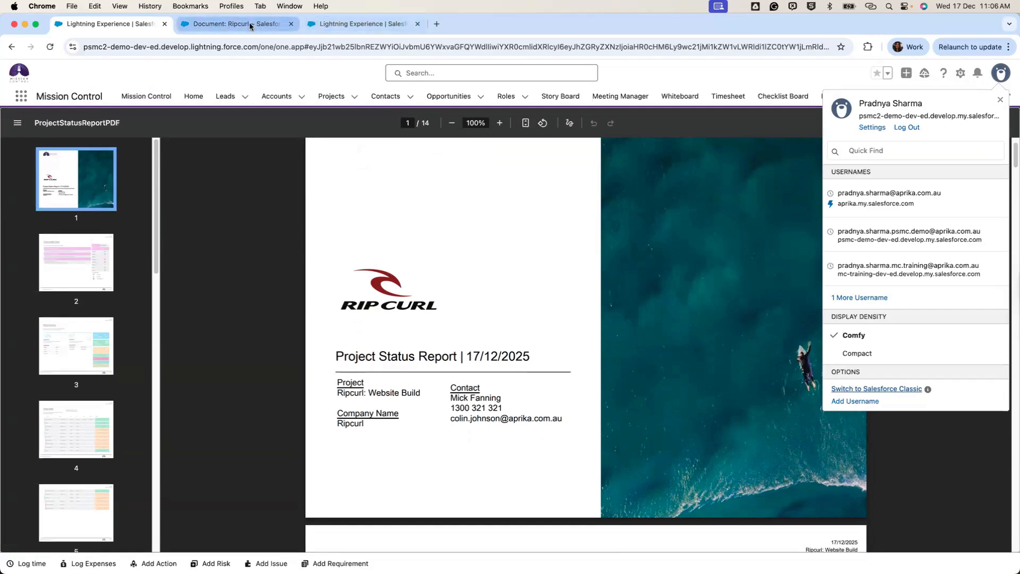
# Open Ripcurl: Website Build from Projects in a new tab and show its Detail fields.
pyautogui.click(372, 24)
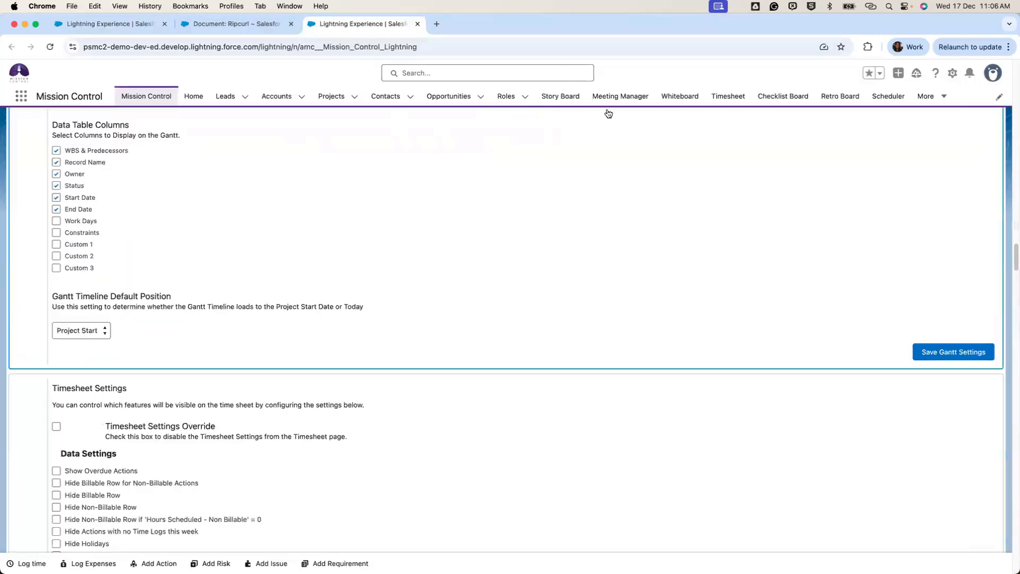
pyautogui.keyDown('super'); pyautogui.click(331, 97); pyautogui.keyUp('super')
pyautogui.click(481, 23)
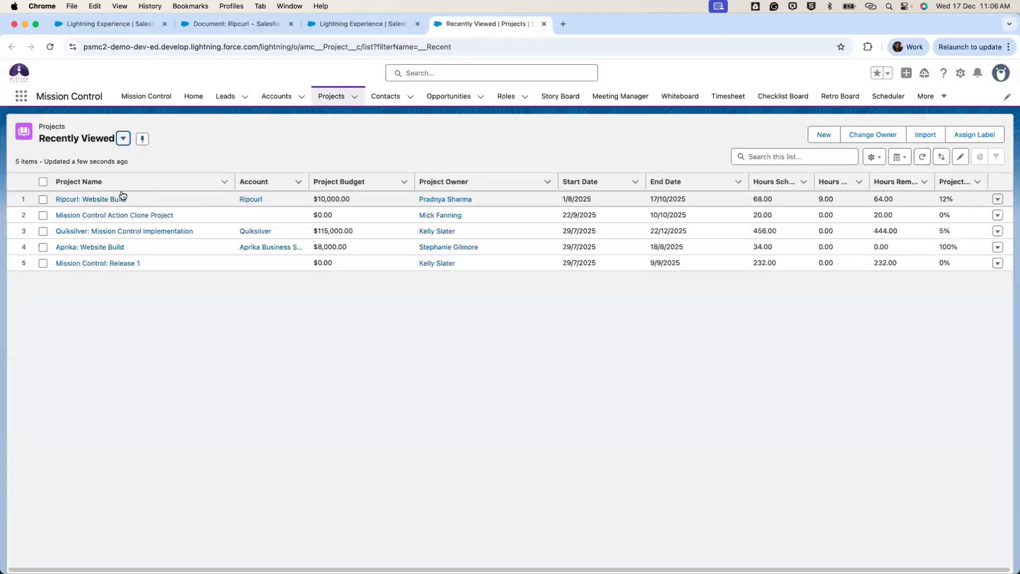
pyautogui.click(119, 198)
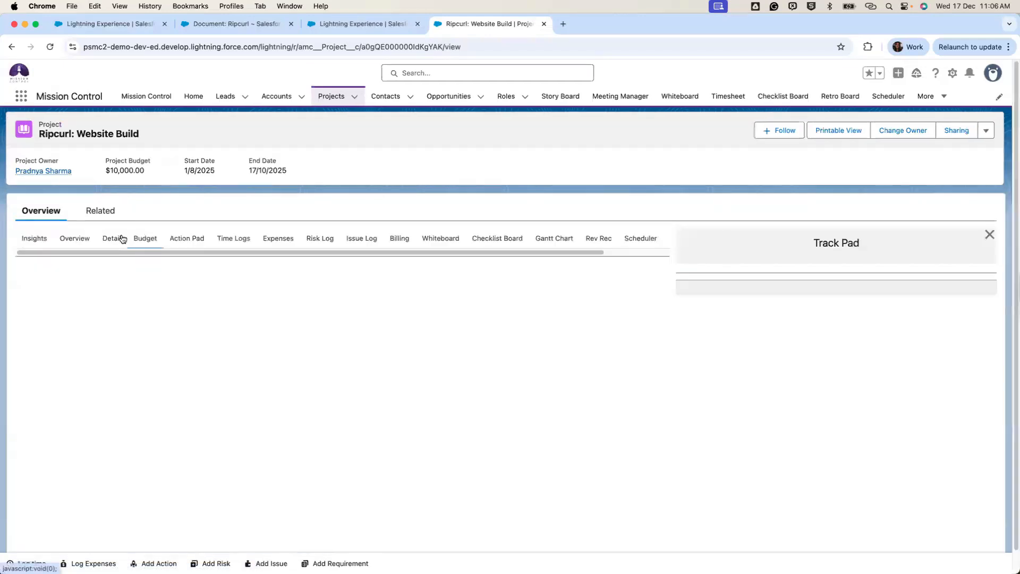
pyautogui.click(122, 239)
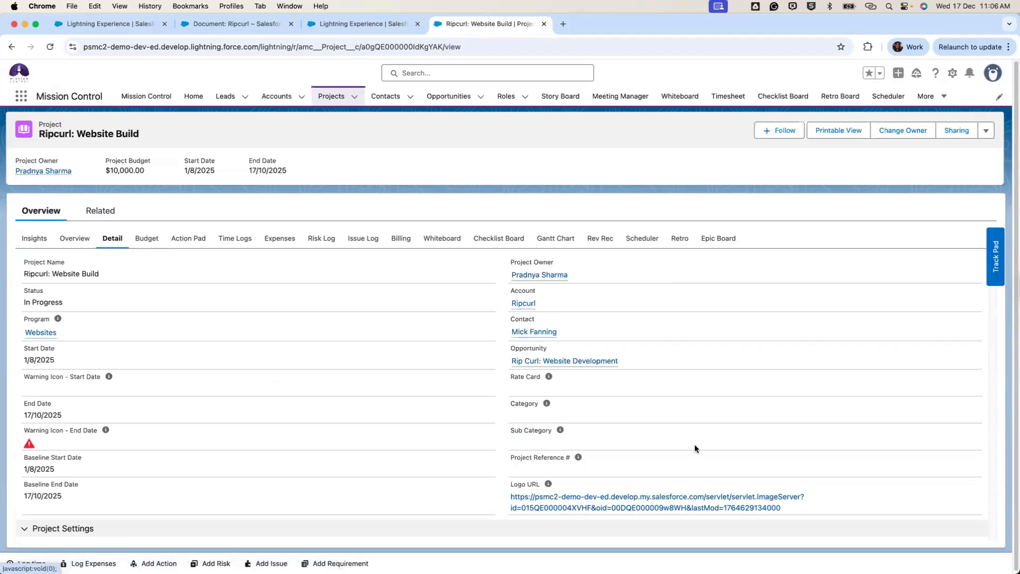
# Open the Ripcurl document's logo image by itself in a new tab and view it.
pyautogui.click(220, 28)
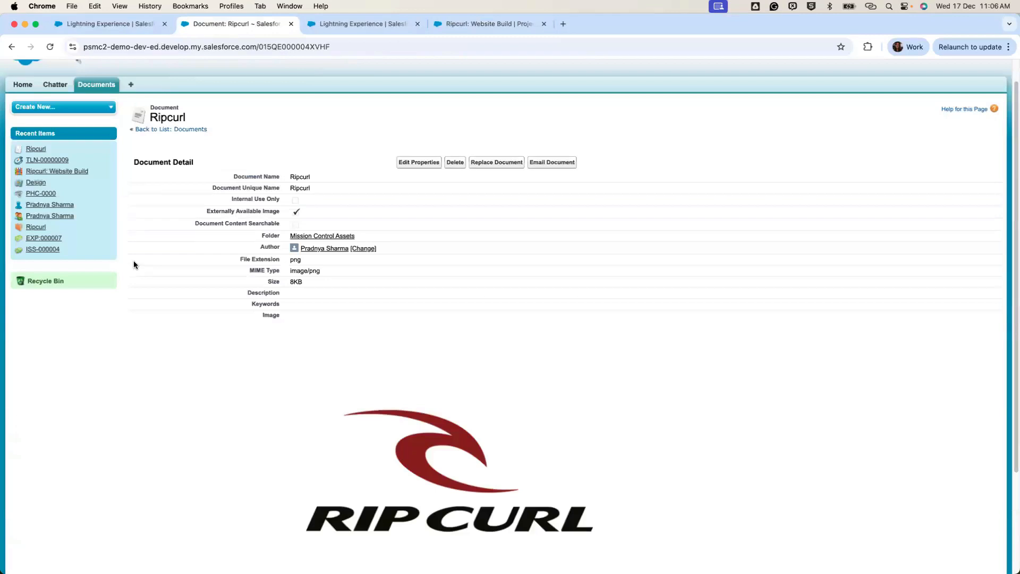
pyautogui.rightClick(418, 452)
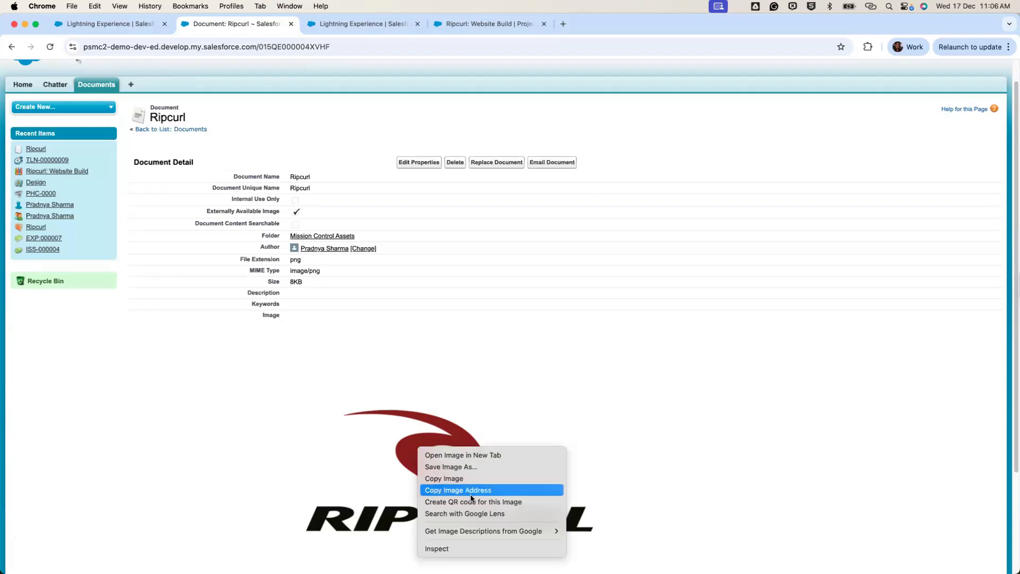
pyautogui.click(452, 457)
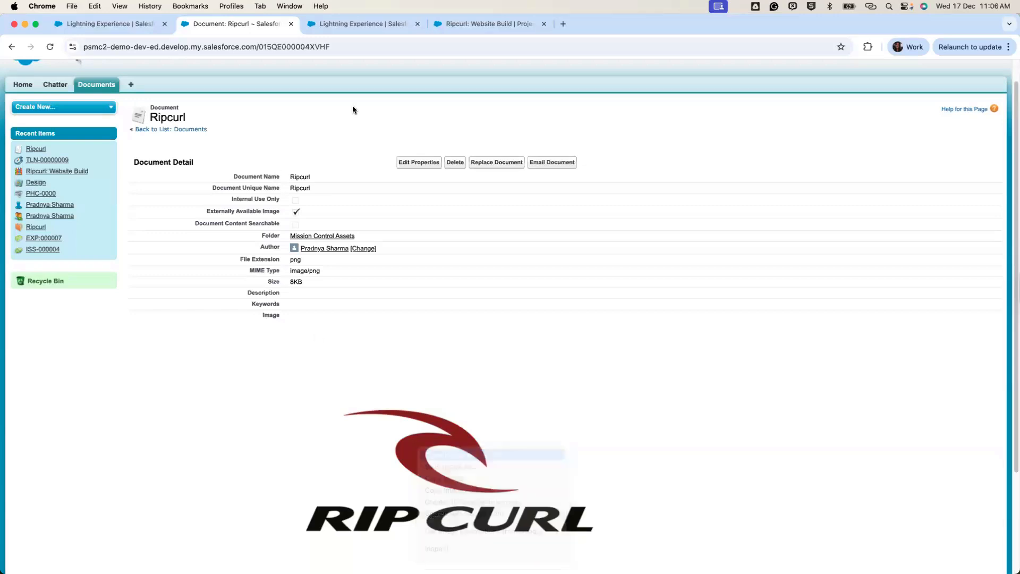
pyautogui.hotkey('ctrl', 'Tab')
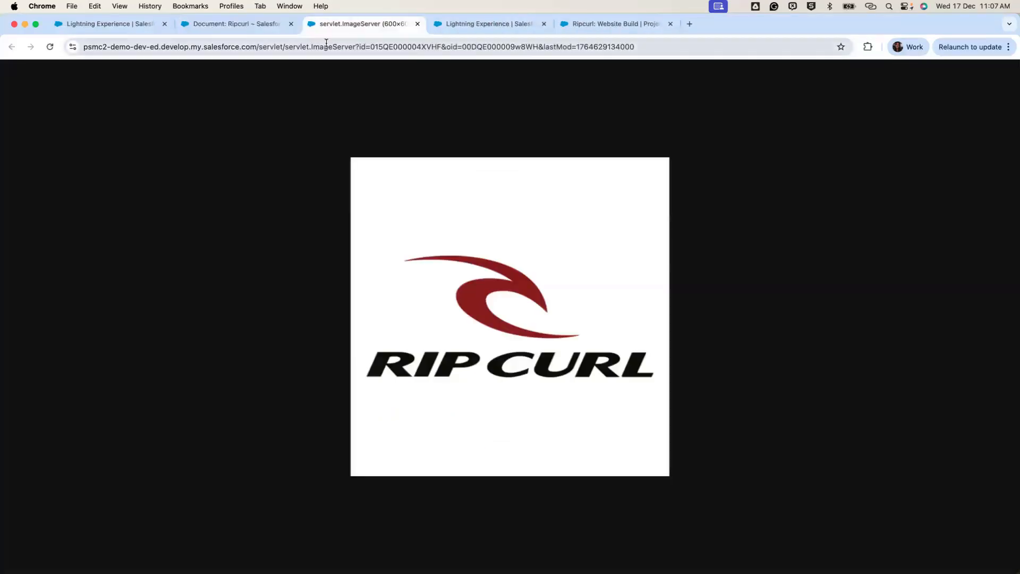
# Return to the Ripcurl: Website Build record tab to compare its Logo URL with the image address.
pyautogui.click(598, 27)
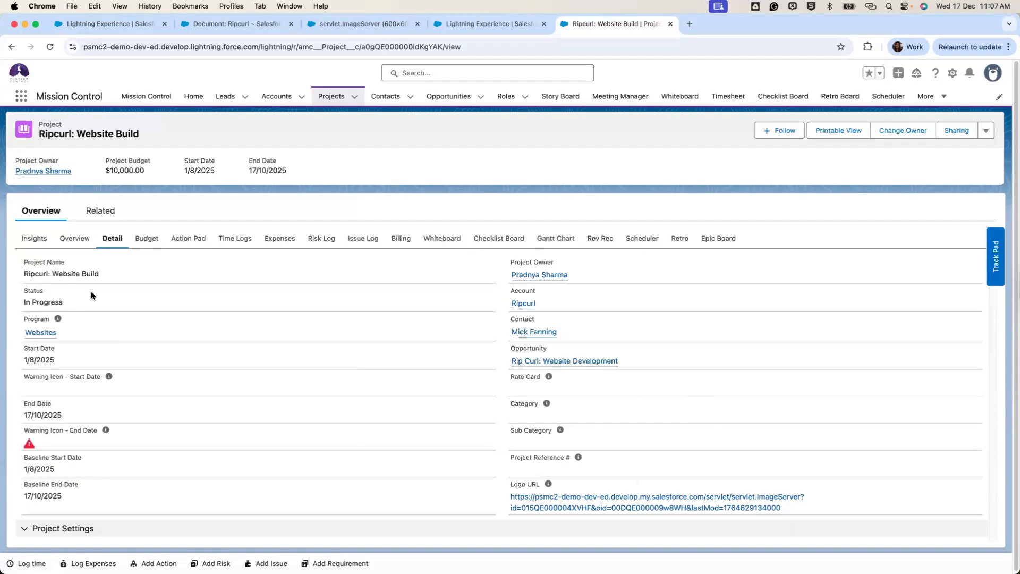
# Scroll the project's Detail fields down to the Hero Image URL.
pyautogui.scroll(-10, 90, 296)
pyautogui.scroll(-15, 107, 297)
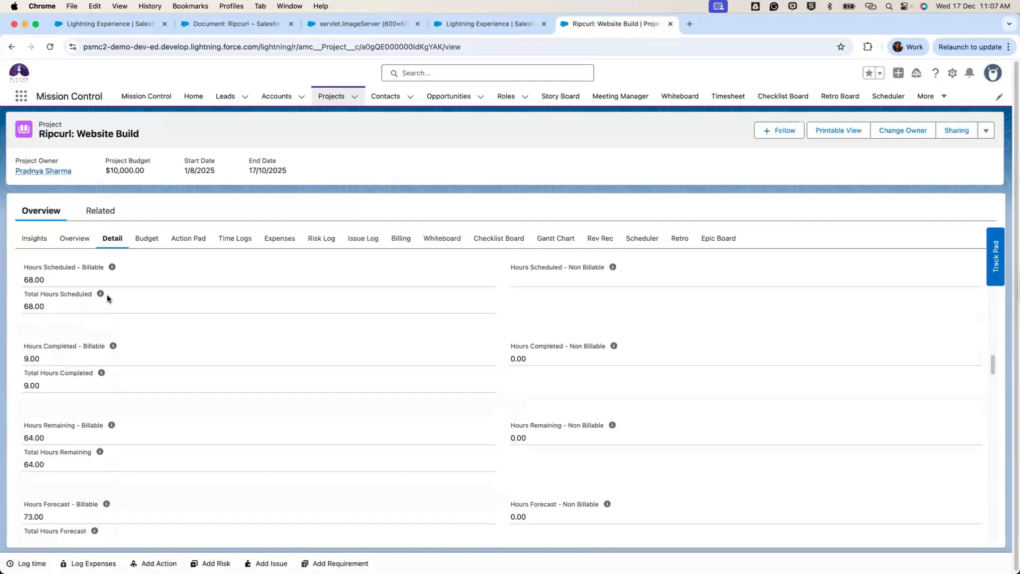
pyautogui.scroll(-15, 108, 296)
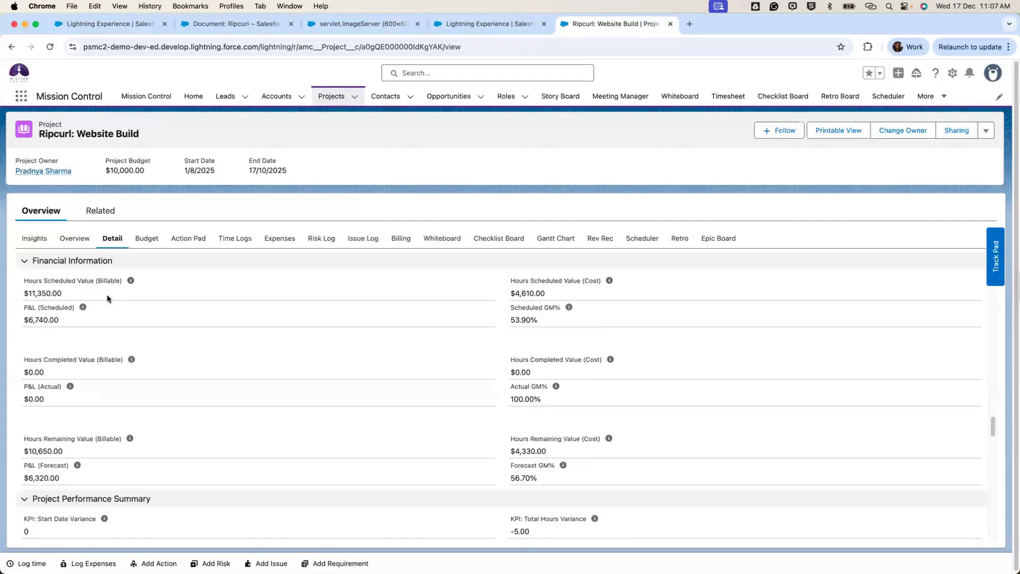
pyautogui.scroll(3, 108, 299)
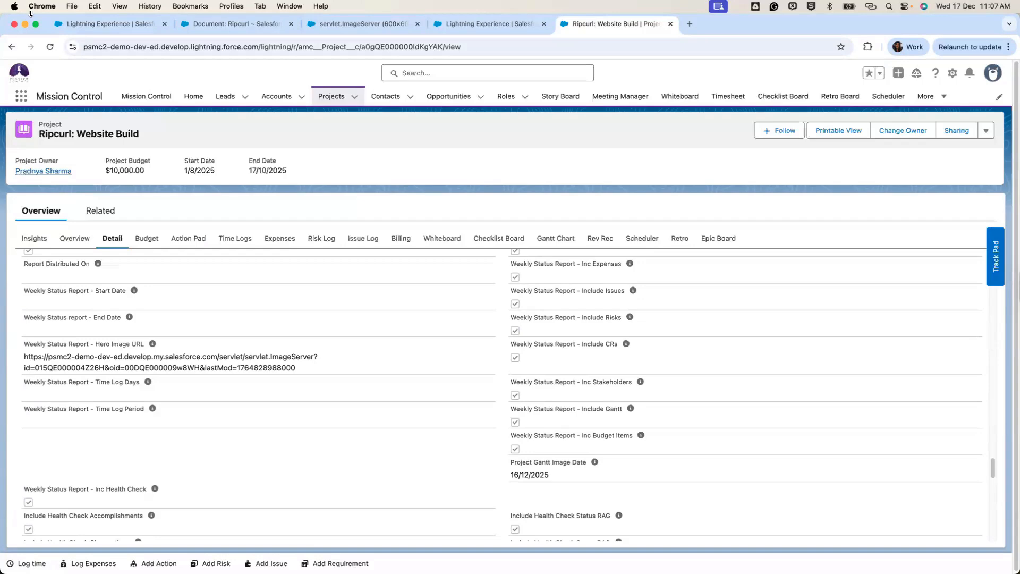
# Back in the PDF preview, dismiss the user menu and show page 2, the Project Health Check.
pyautogui.click(75, 24)
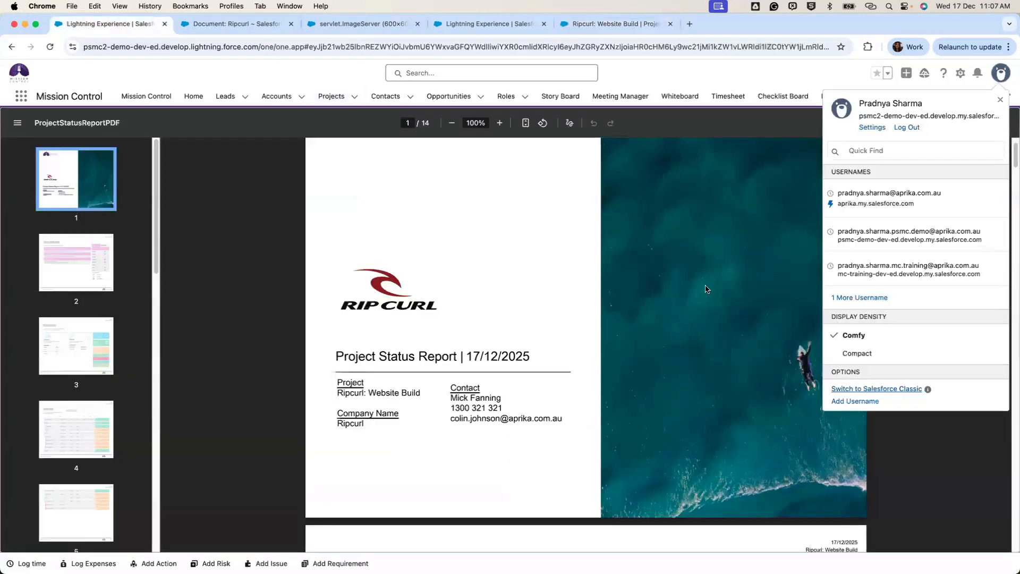
pyautogui.press('Escape')
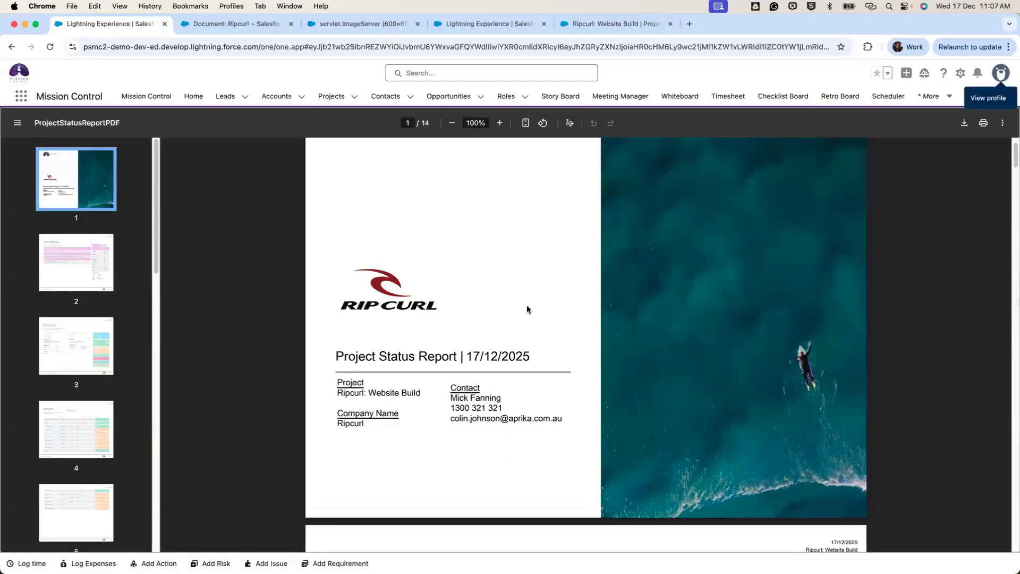
pyautogui.scroll(-8, 527, 305)
pyautogui.scroll(1, 528, 310)
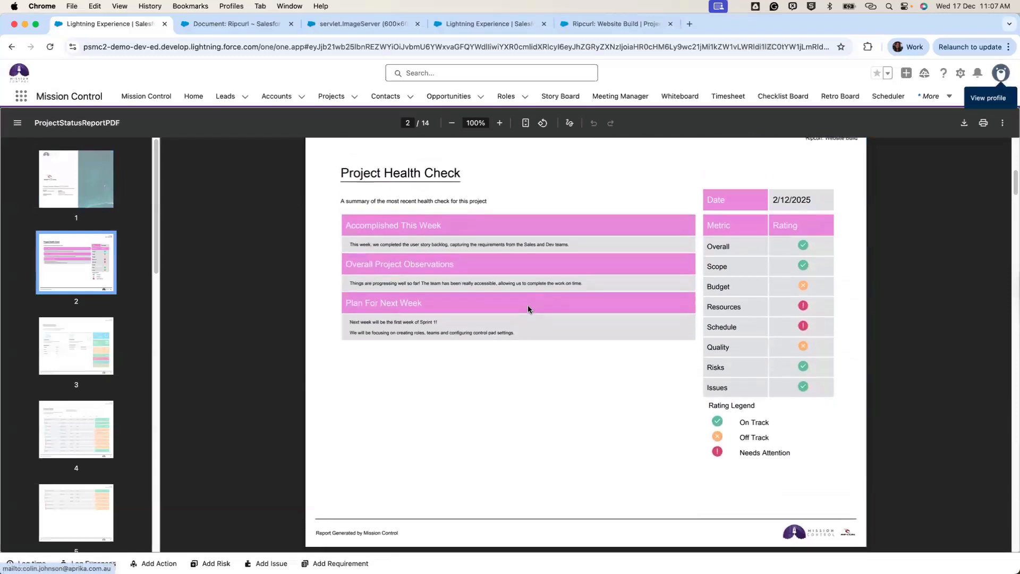
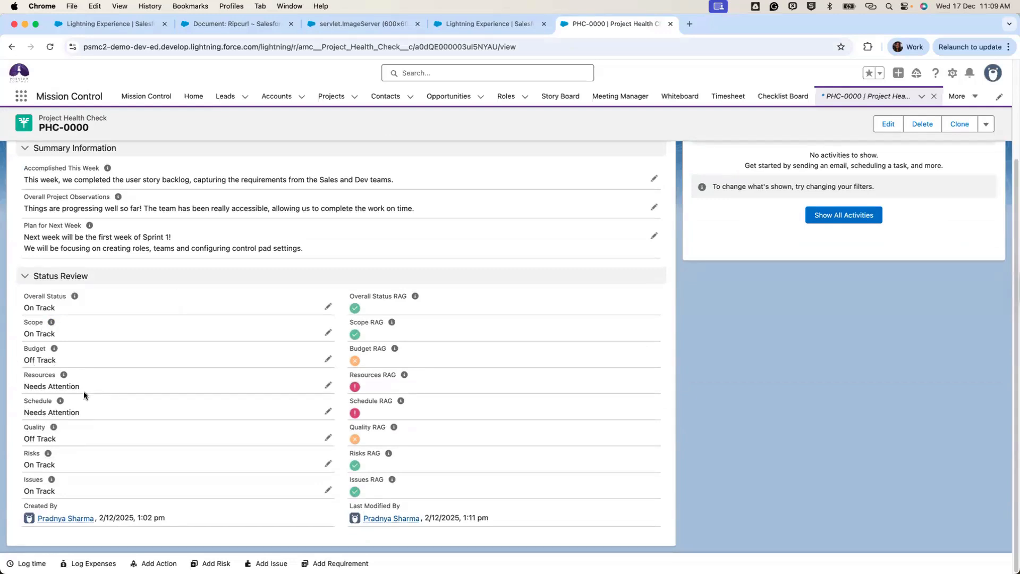
# Bring the ProjectStatusReportPDF back to page 2, whose Project Health Check matches PHC-0000.
pyautogui.scroll(2, 84, 391)
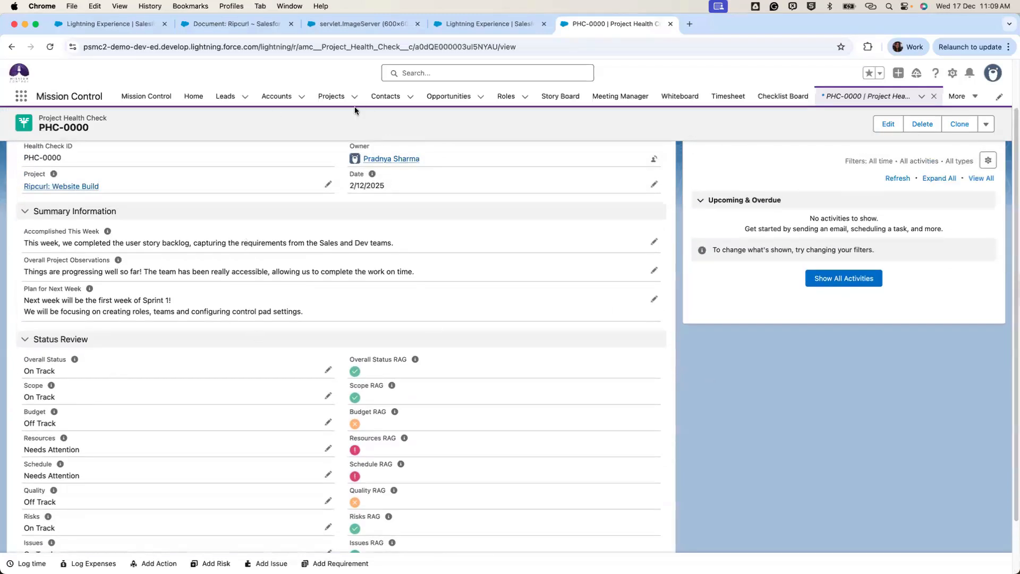
pyautogui.click(135, 23)
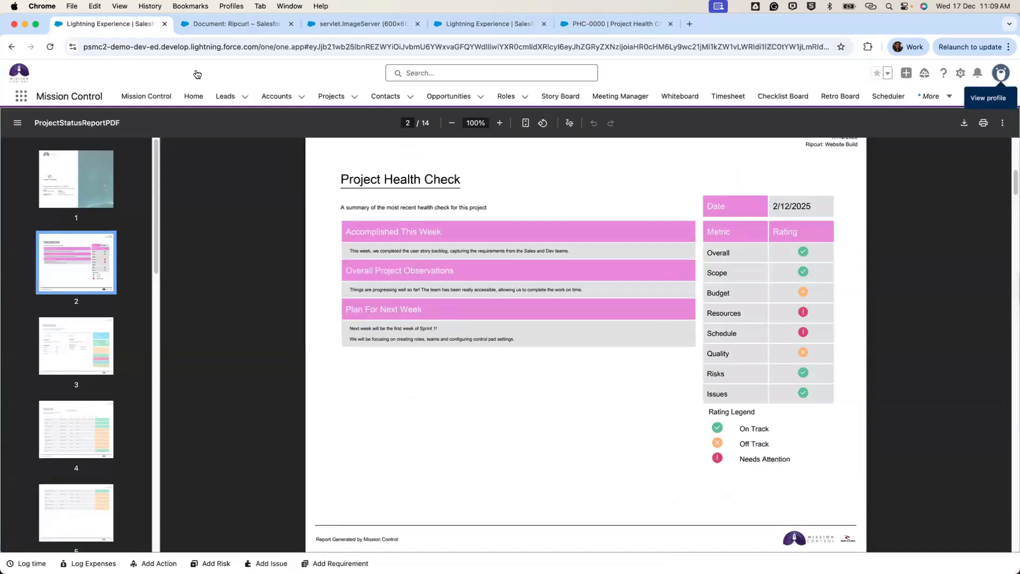
# From PHC-0000, open Ripcurl: Website Build and scroll its Overview Detail to the Health Check include options.
pyautogui.click(615, 24)
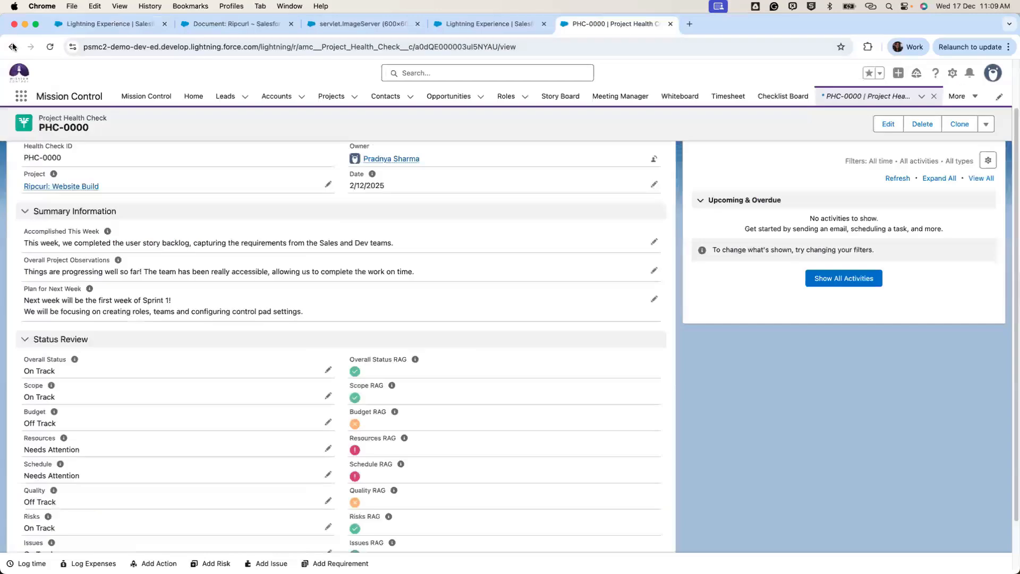
pyautogui.click(12, 47)
pyautogui.click(51, 217)
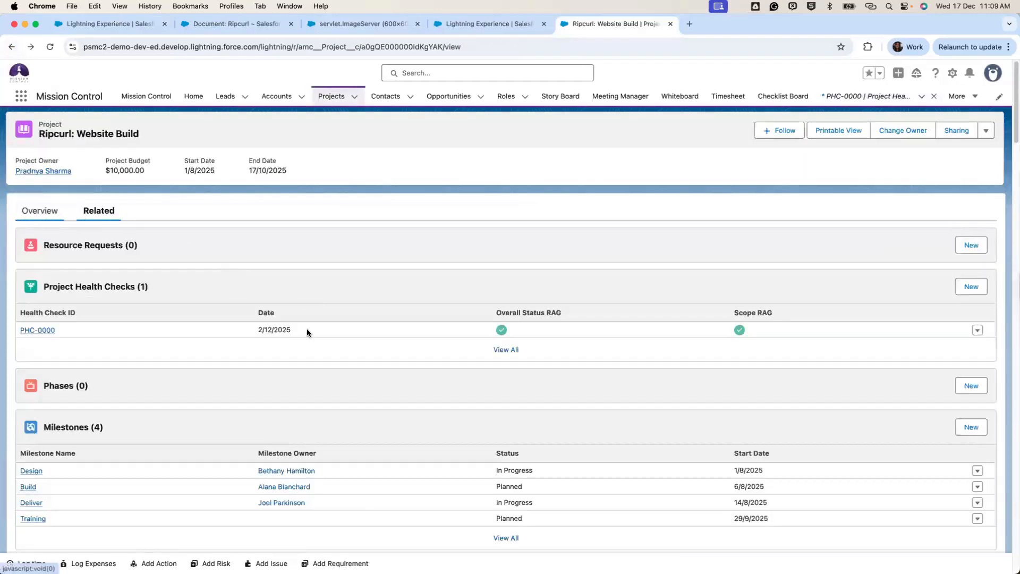
pyautogui.scroll(-5, 261, 308)
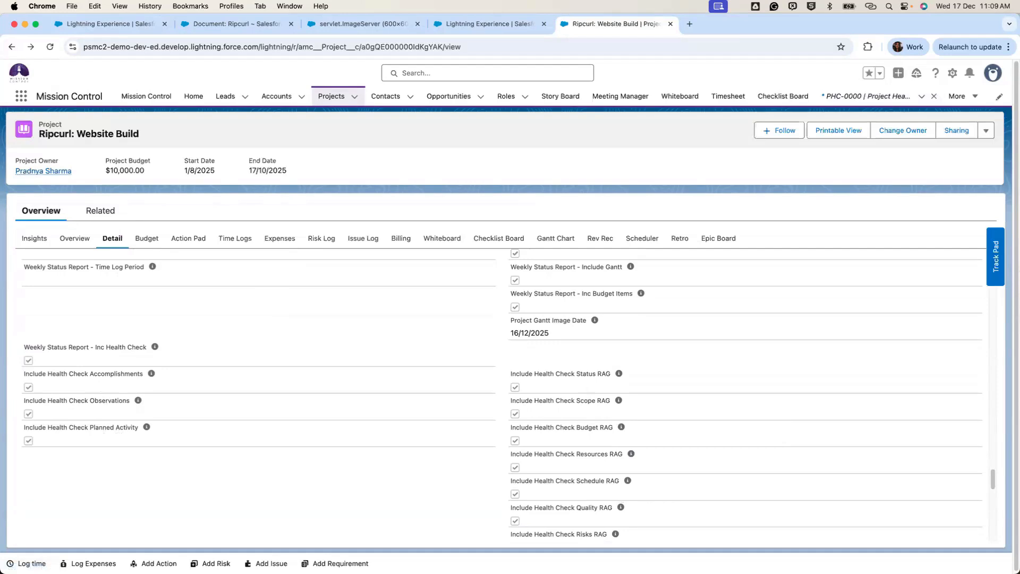
# Scroll the status report PDF to page 3's Project Summary: 12% complete, 0/7 tasks done.
pyautogui.click(147, 30)
pyautogui.scroll(-5, 381, 395)
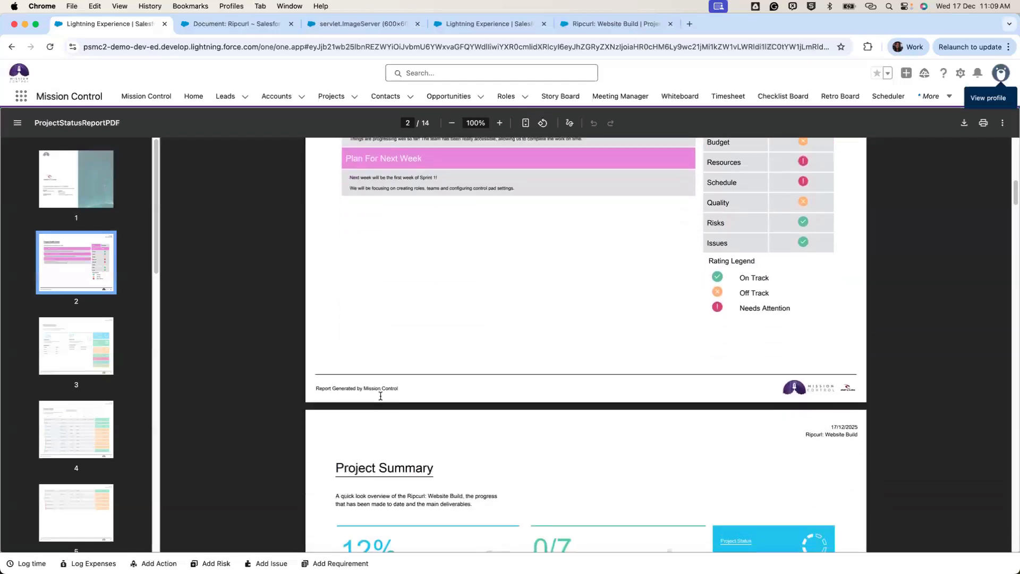
pyautogui.scroll(-5, 380, 396)
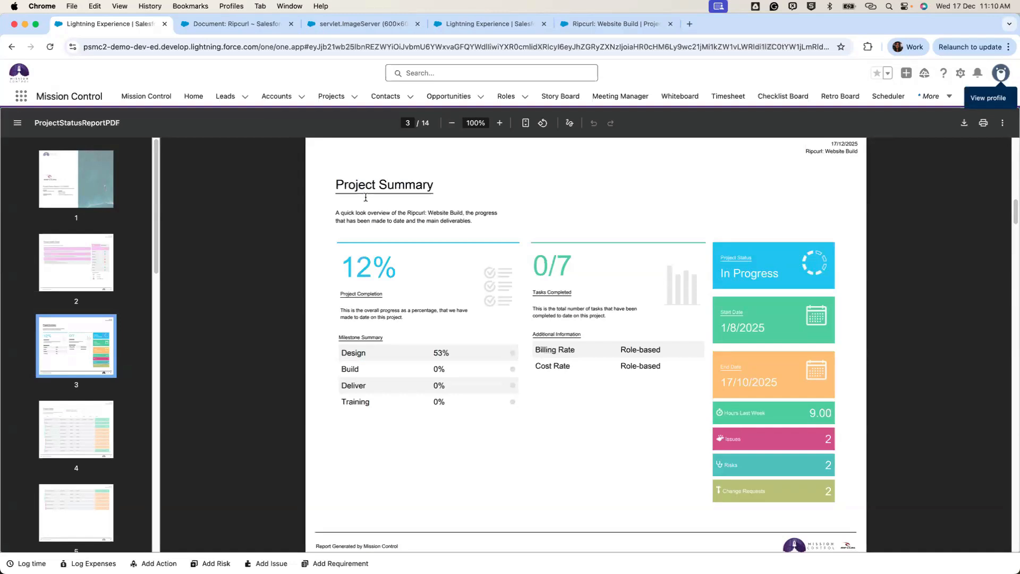
# Check the project's Status Report Settings, then return to the PDF's page 3.
pyautogui.click(611, 24)
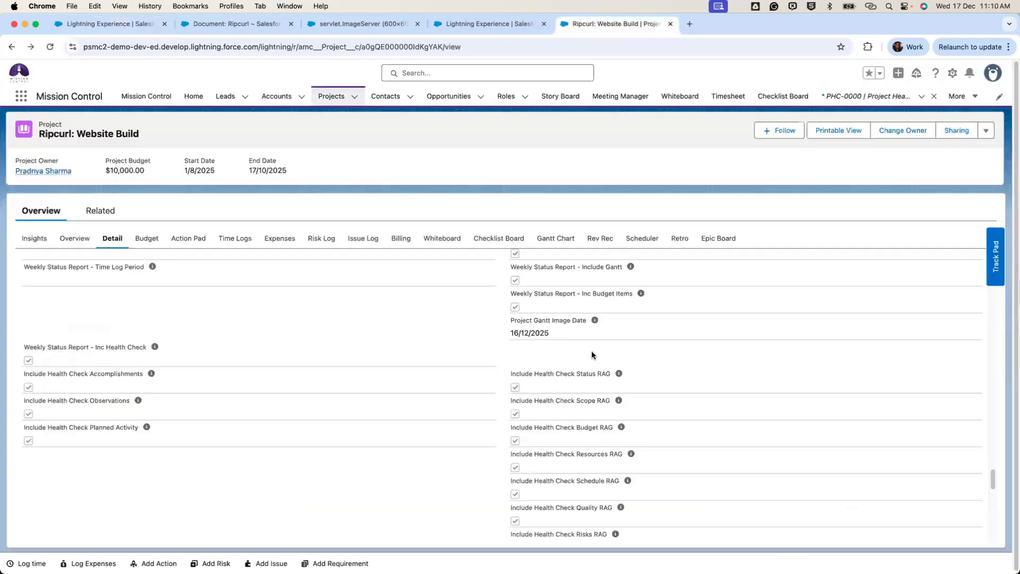
pyautogui.scroll(5, 592, 349)
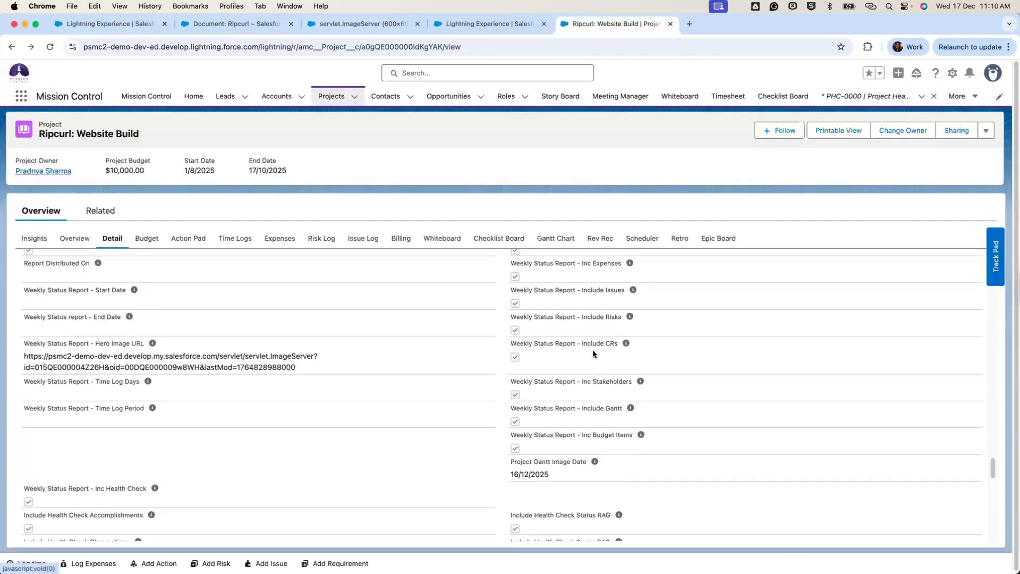
pyautogui.scroll(1, 592, 350)
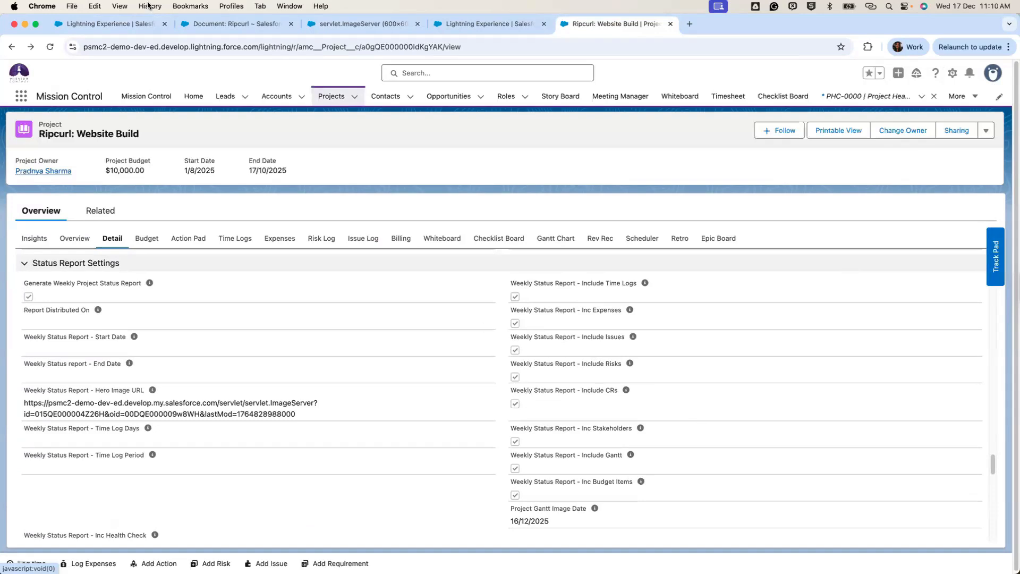
pyautogui.click(123, 21)
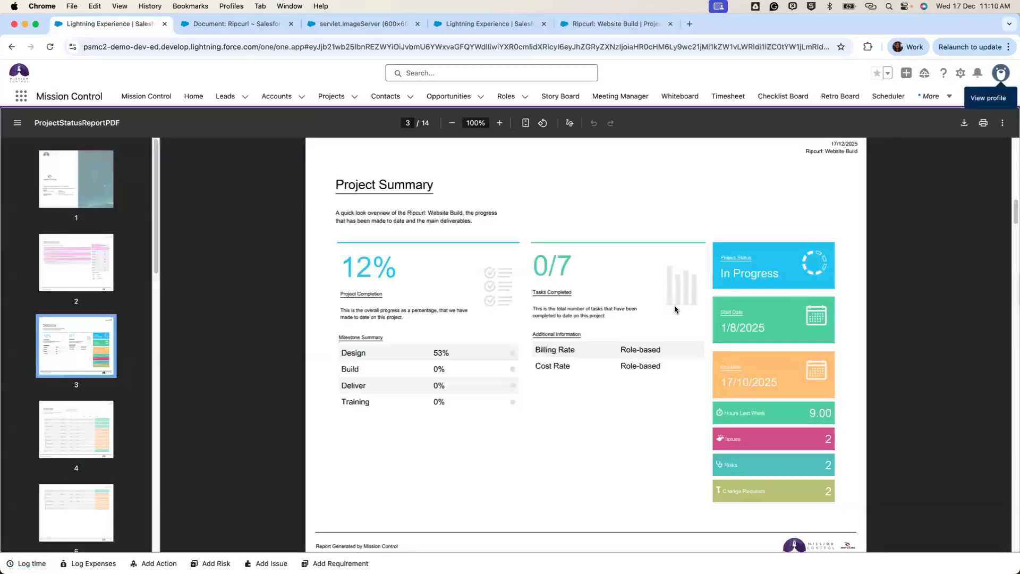
pyautogui.scroll(-1, 674, 306)
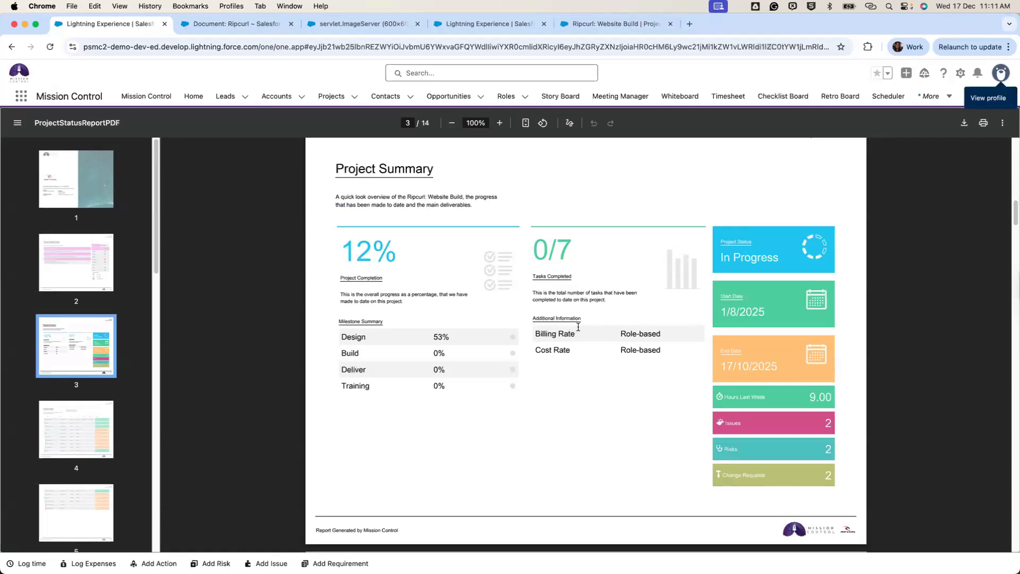
# Review the project's Exclude PSR checkboxes, then open Salesforce Setup Home from the gear menu.
pyautogui.click(615, 23)
pyautogui.scroll(-5, 387, 288)
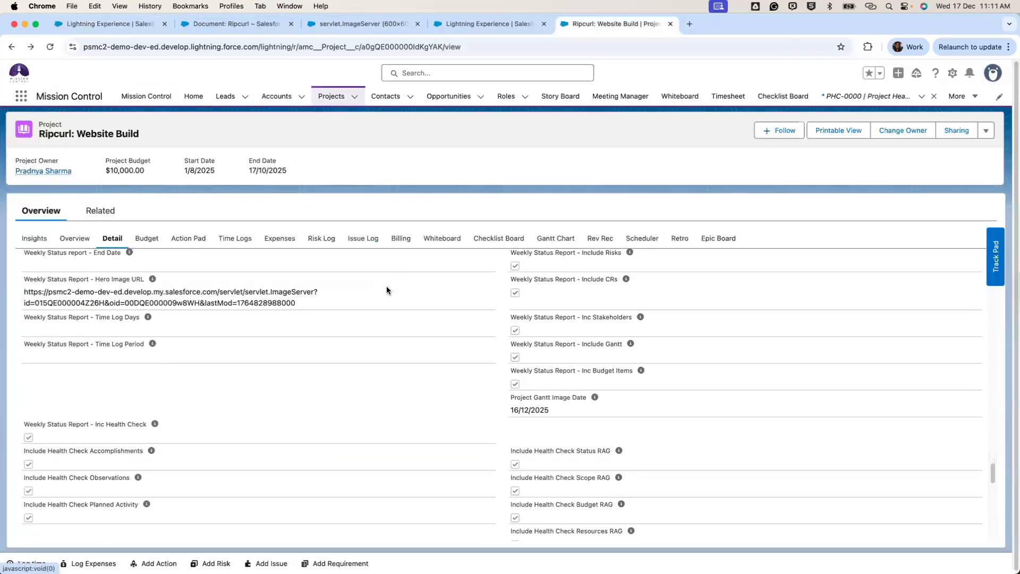
pyautogui.scroll(-6, 387, 289)
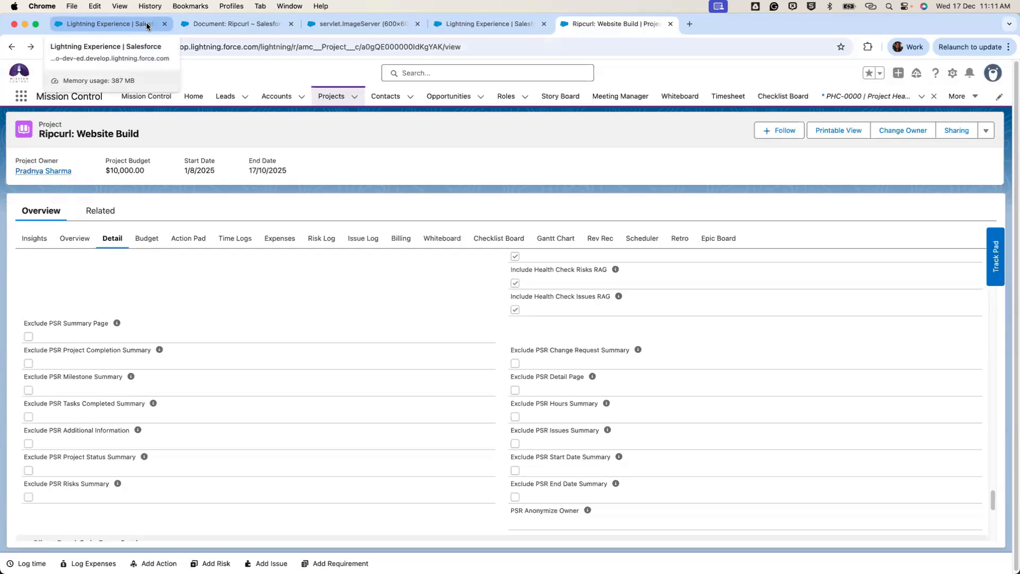
pyautogui.click(954, 75)
pyautogui.click(898, 116)
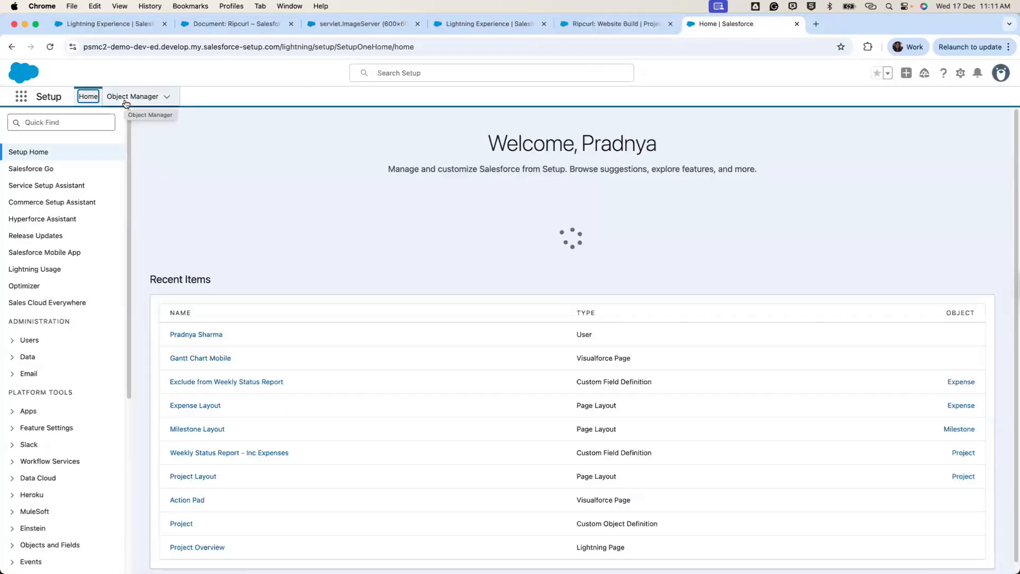
# Find and open the Project object in Object Manager by searching 'proje'.
pyautogui.click(126, 100)
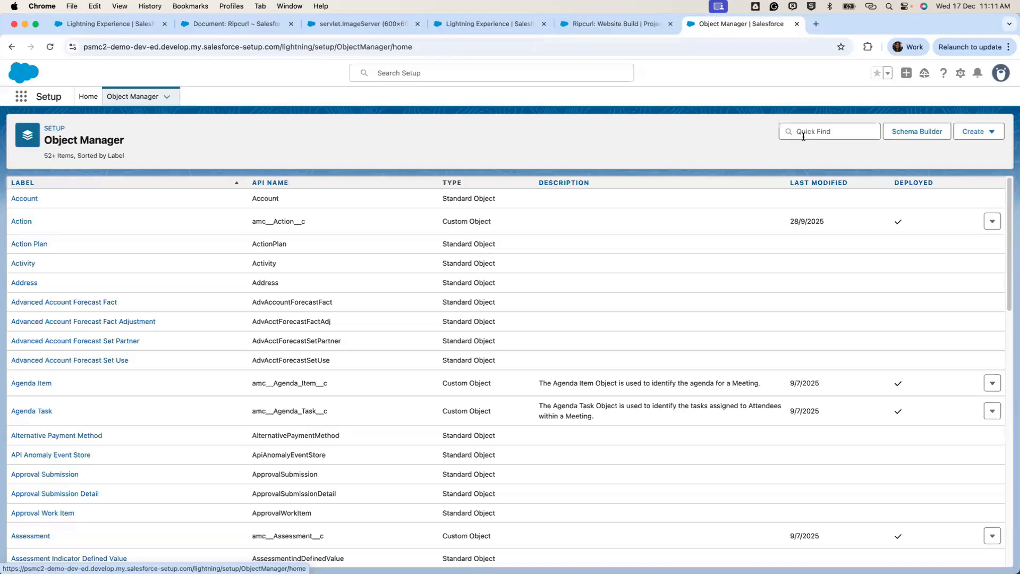
pyautogui.click(803, 137)
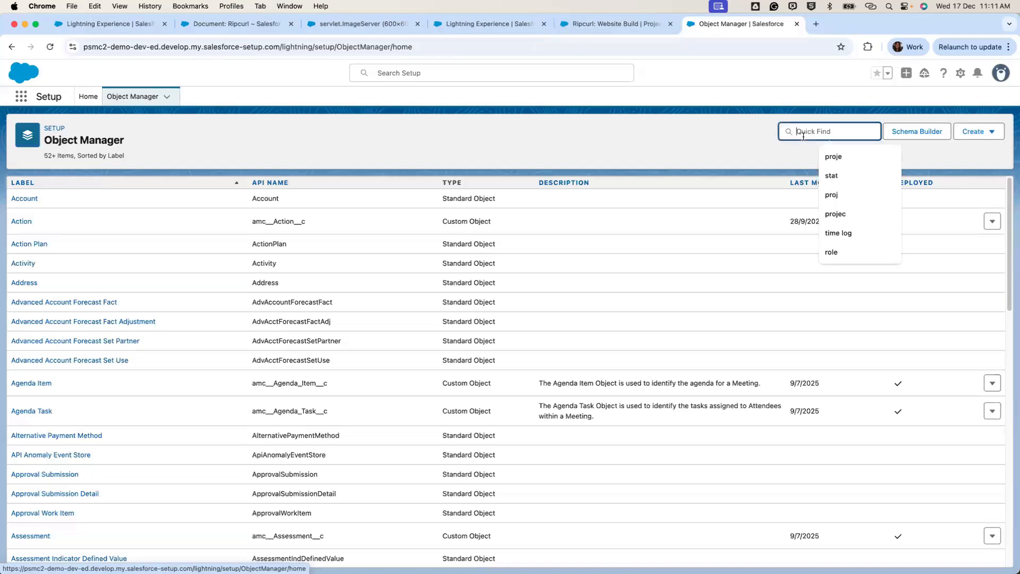
pyautogui.write('proje')
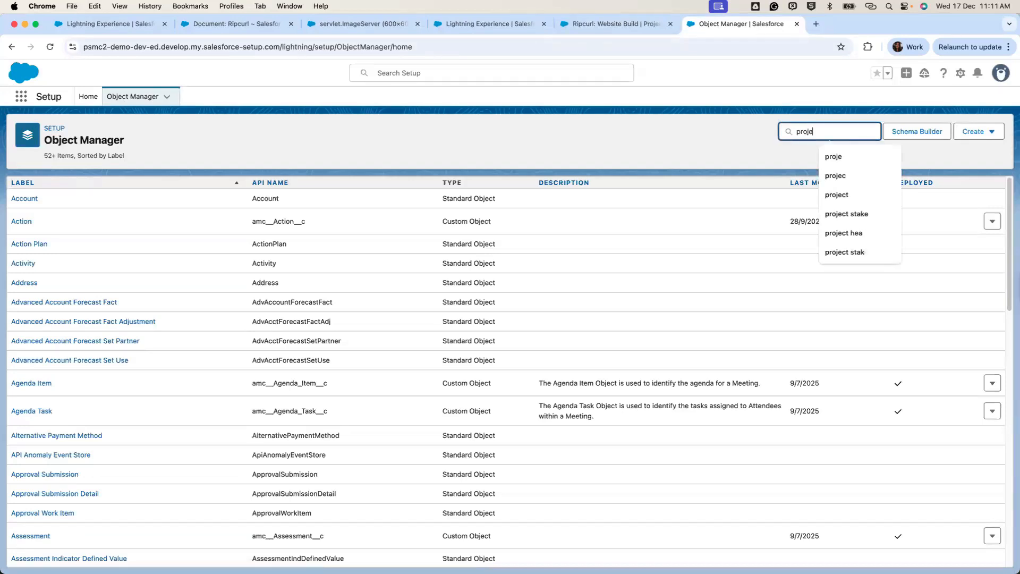
pyautogui.click(25, 222)
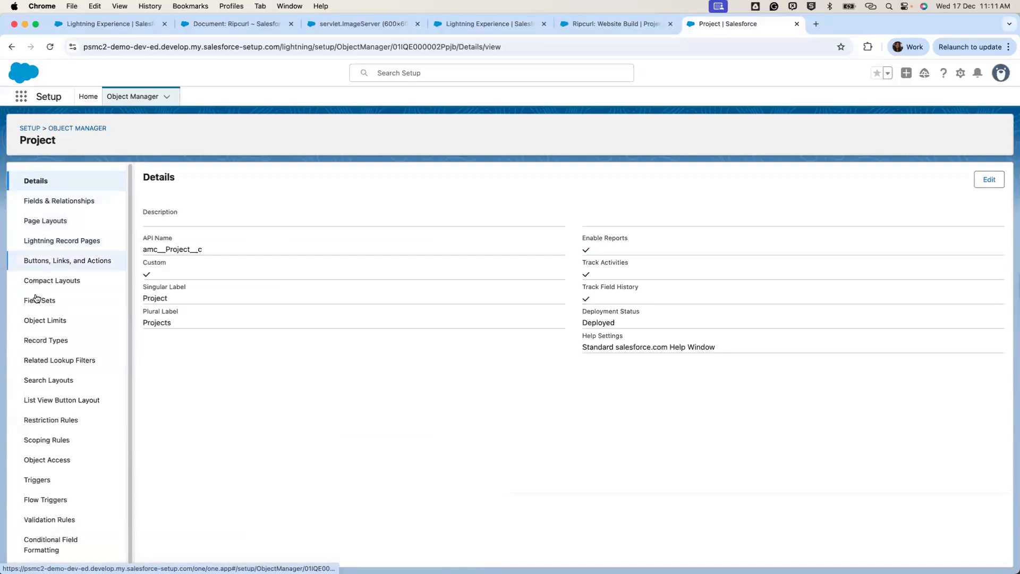
# Inspect the Project: Status Report Fields field set holding Billing Rate and Cost Rate.
pyautogui.click(35, 298)
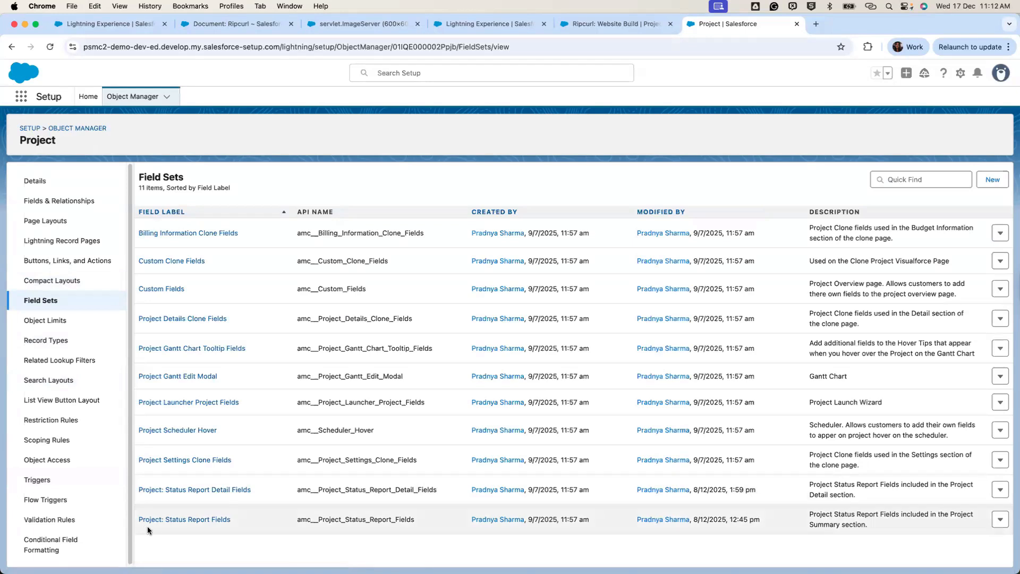
pyautogui.click(181, 527)
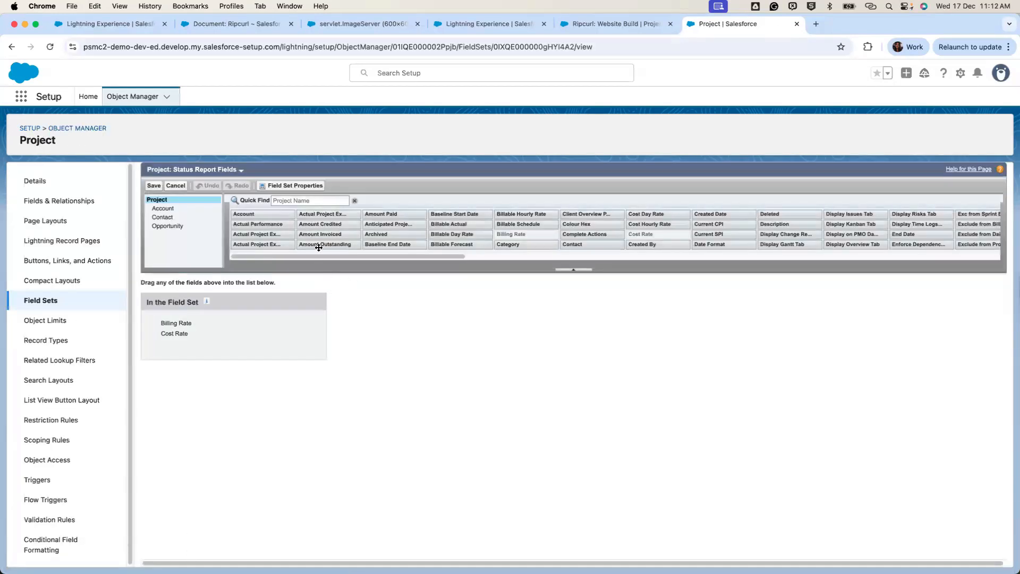
pyautogui.moveTo(257, 244); pyautogui.dragTo(270, 319)
pyautogui.click(108, 23)
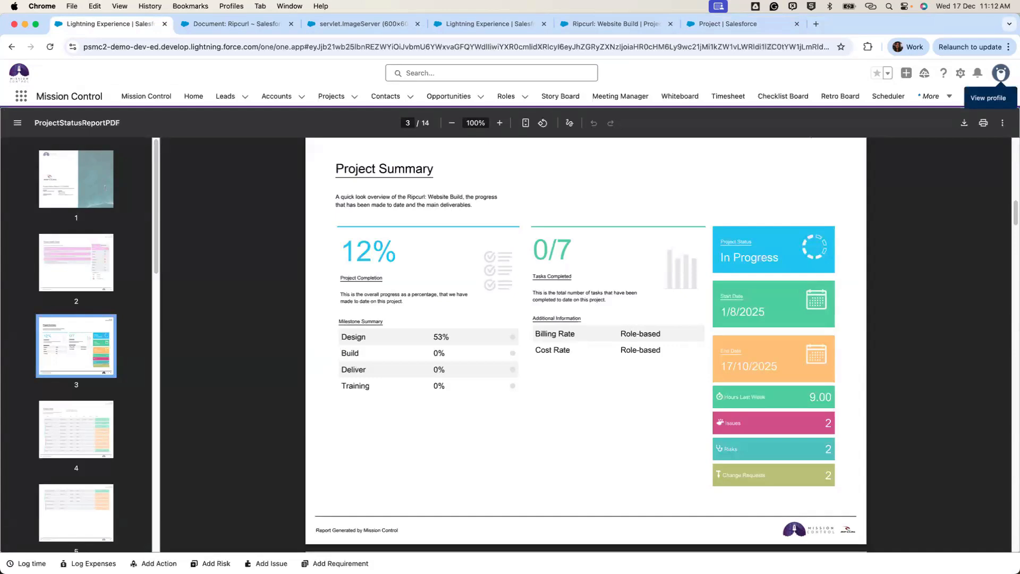
# Scroll the PDF to page 4 Project Detail, then go back to the Ripcurl: Website Build record.
pyautogui.scroll(-7, 628, 343)
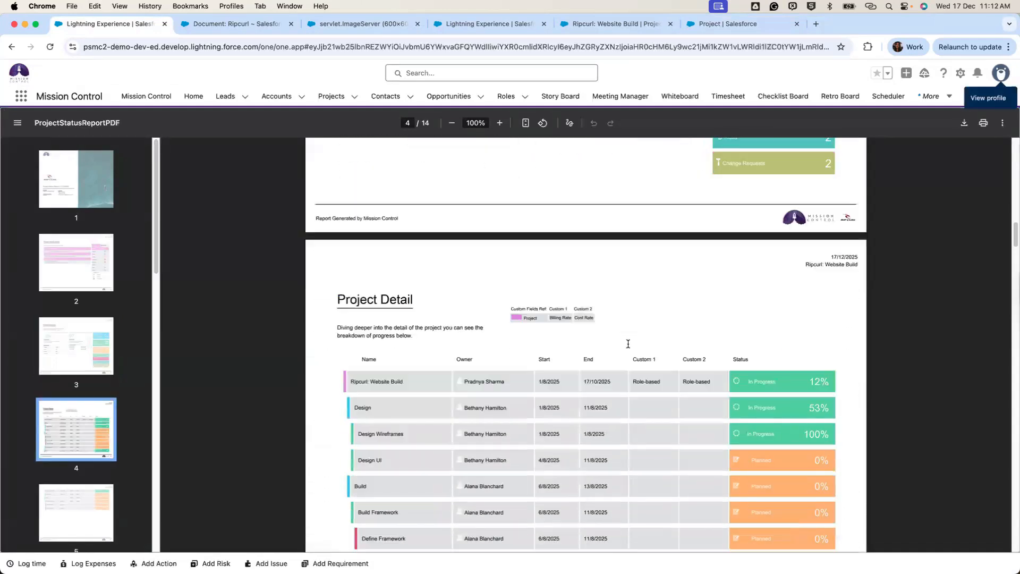
pyautogui.scroll(-1, 628, 344)
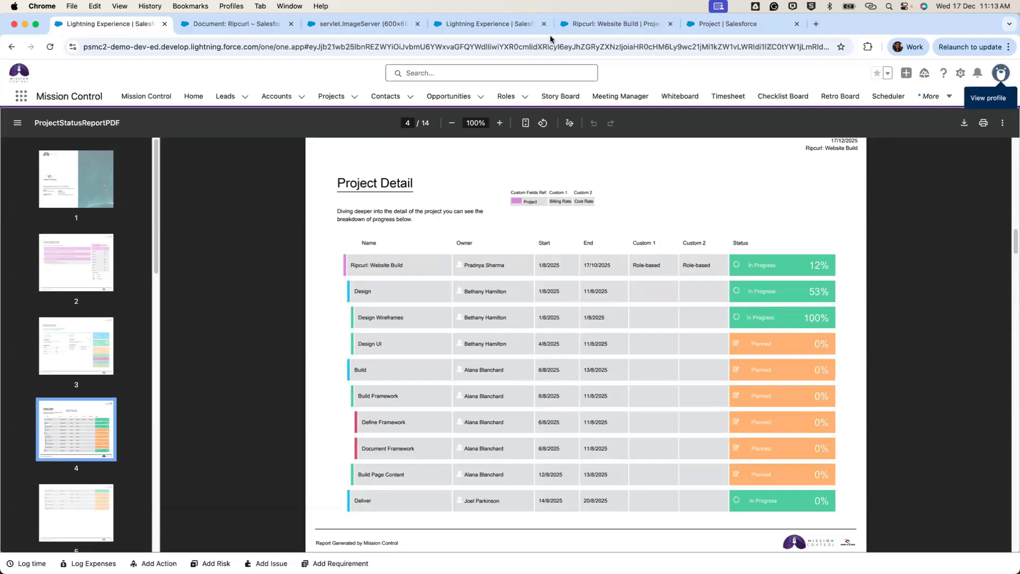
pyautogui.click(578, 28)
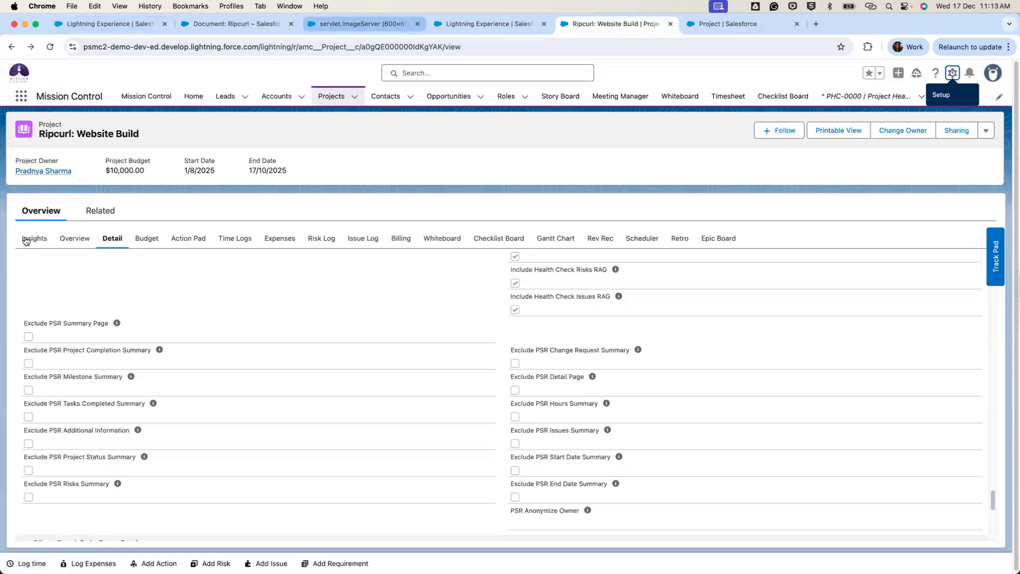
# Open the project's Design milestone in a new tab and view it in Lightning Experience.
pyautogui.click(74, 238)
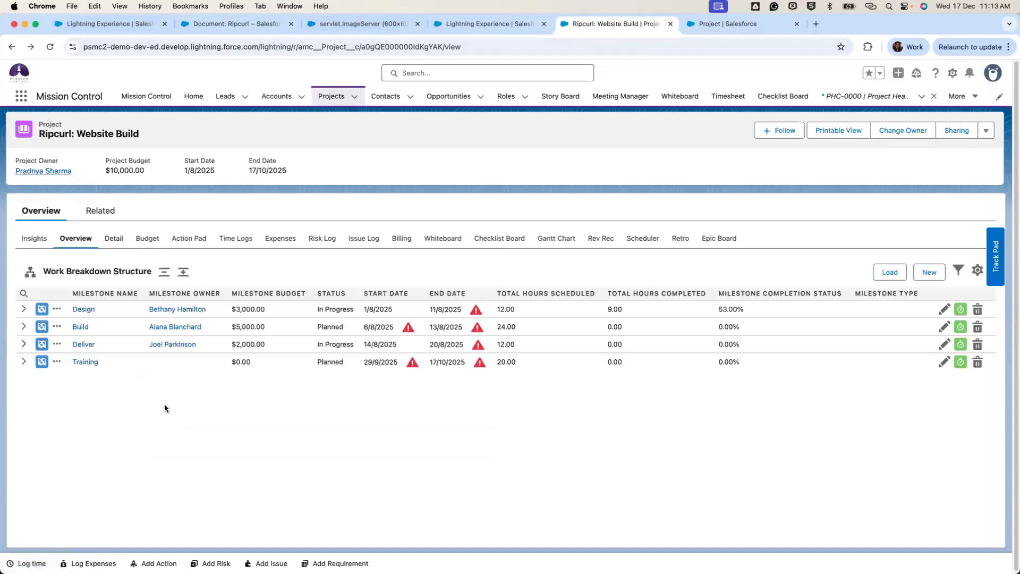
pyautogui.keyDown('super'); pyautogui.click(85, 505); pyautogui.keyUp('super')
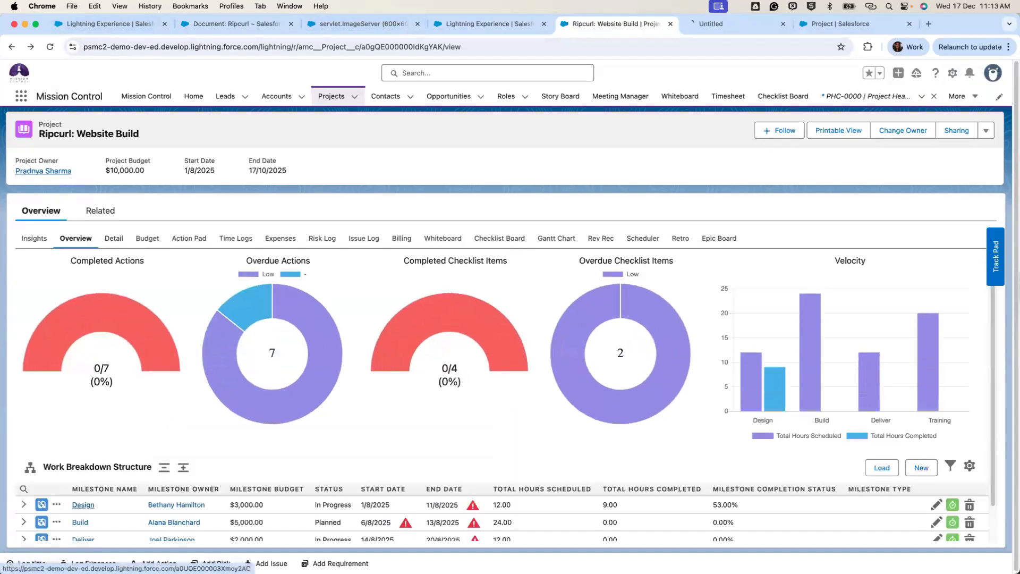
pyautogui.click(733, 23)
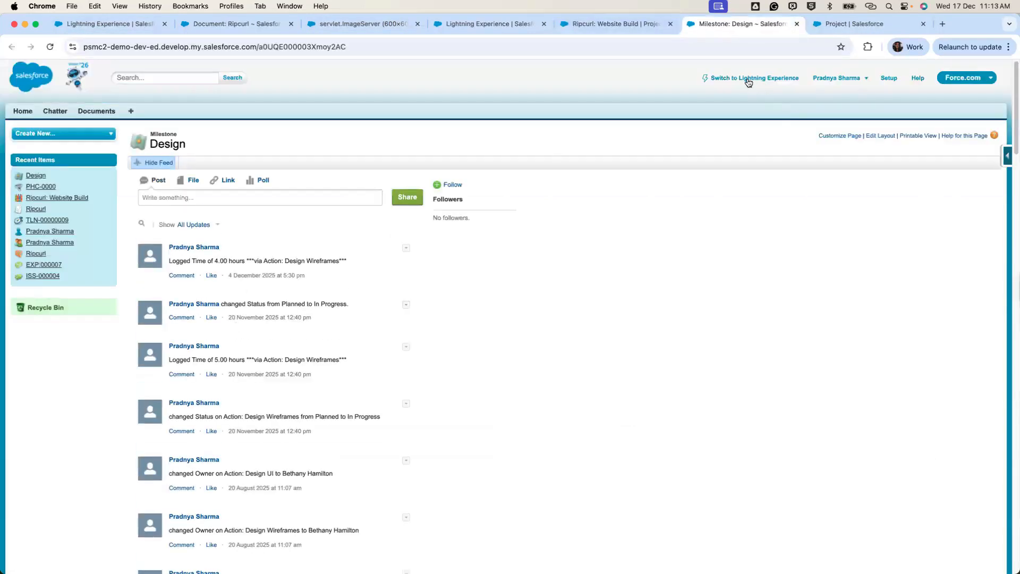
pyautogui.click(761, 79)
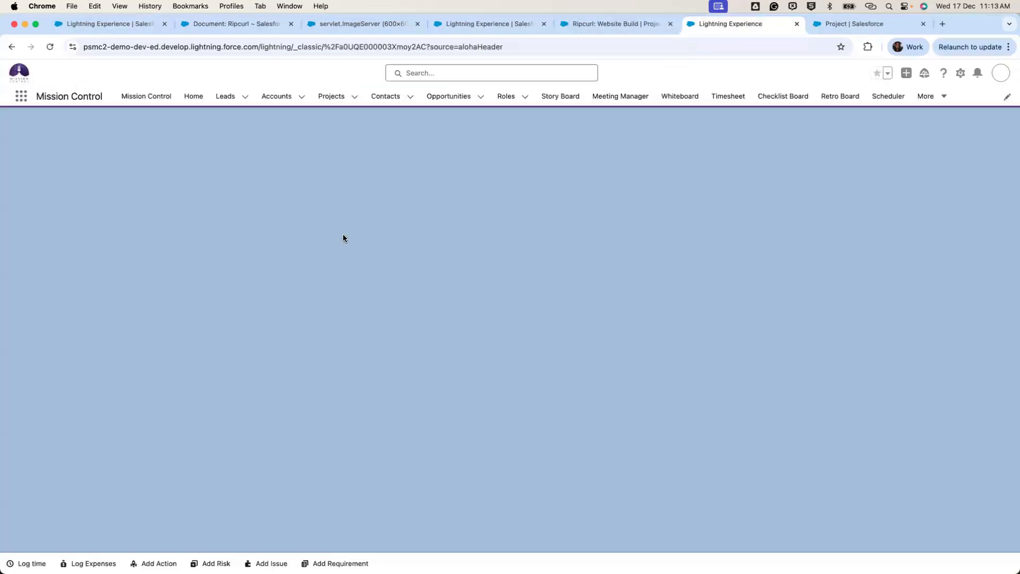
# Highlight the milestone's Exclude from Status Report setting, close it, and return to the PDF.
pyautogui.scroll(-10, 311, 255)
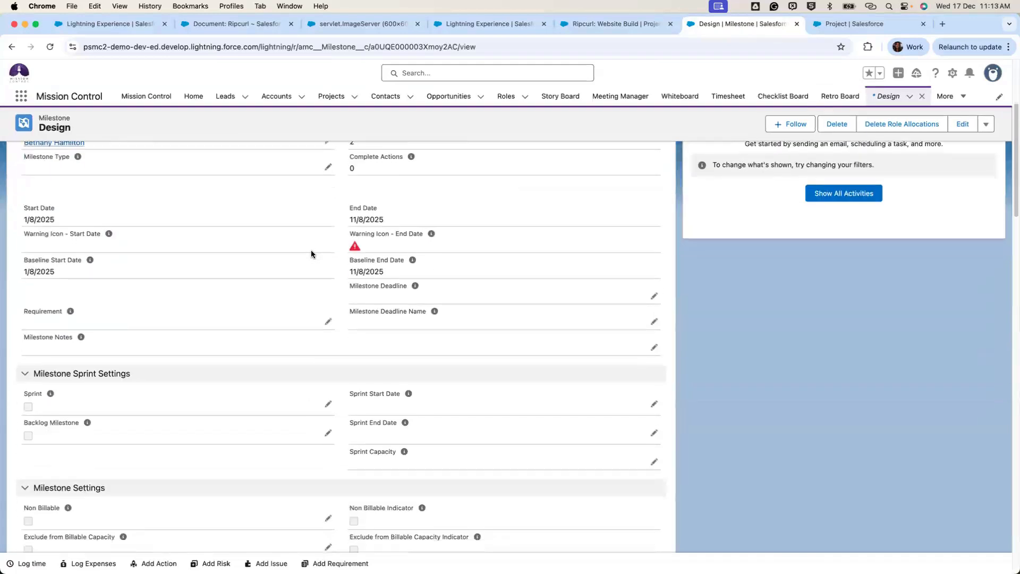
pyautogui.scroll(-3, 344, 254)
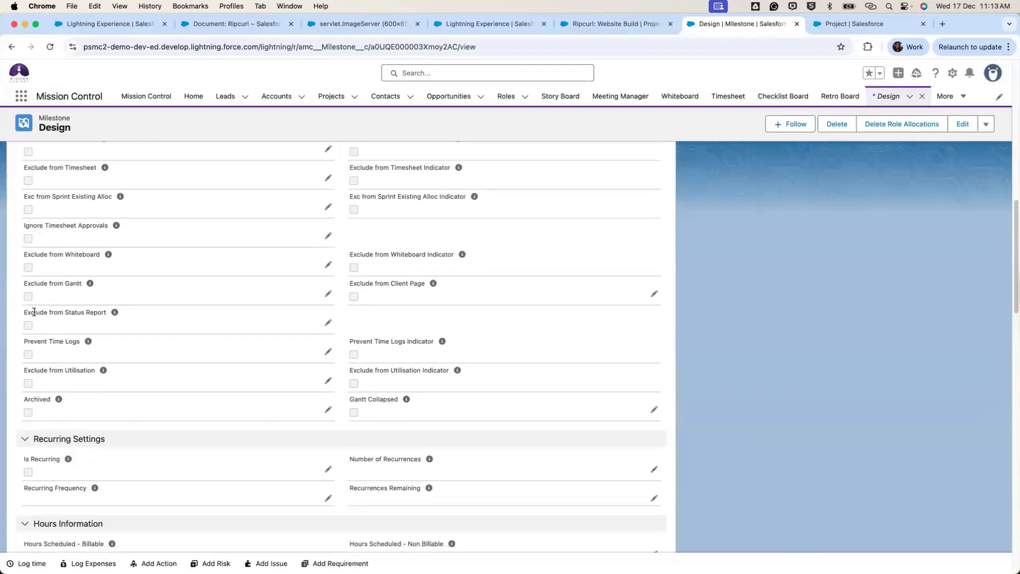
pyautogui.moveTo(23, 311); pyautogui.dragTo(105, 316)
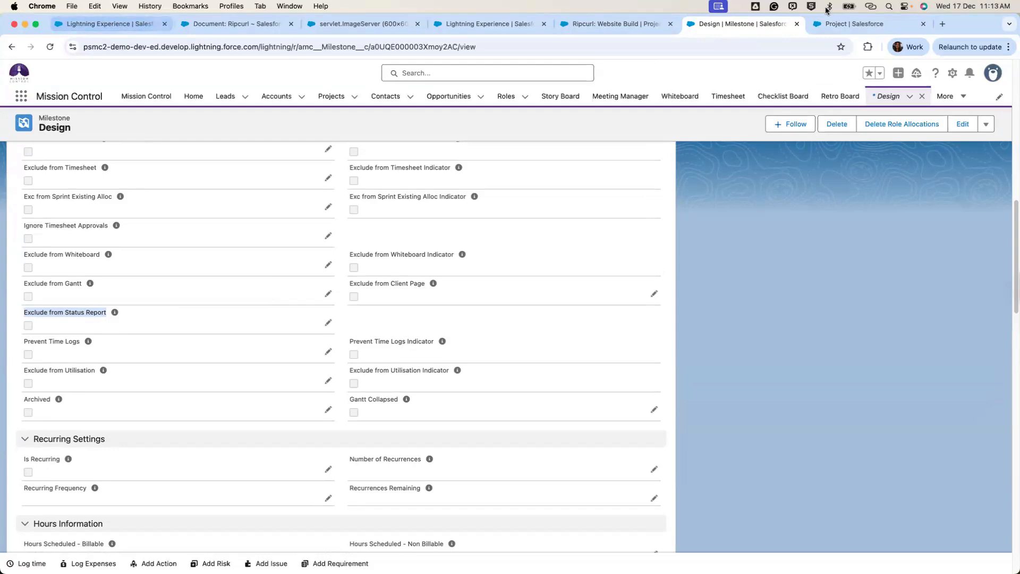
pyautogui.click(798, 24)
pyautogui.click(108, 24)
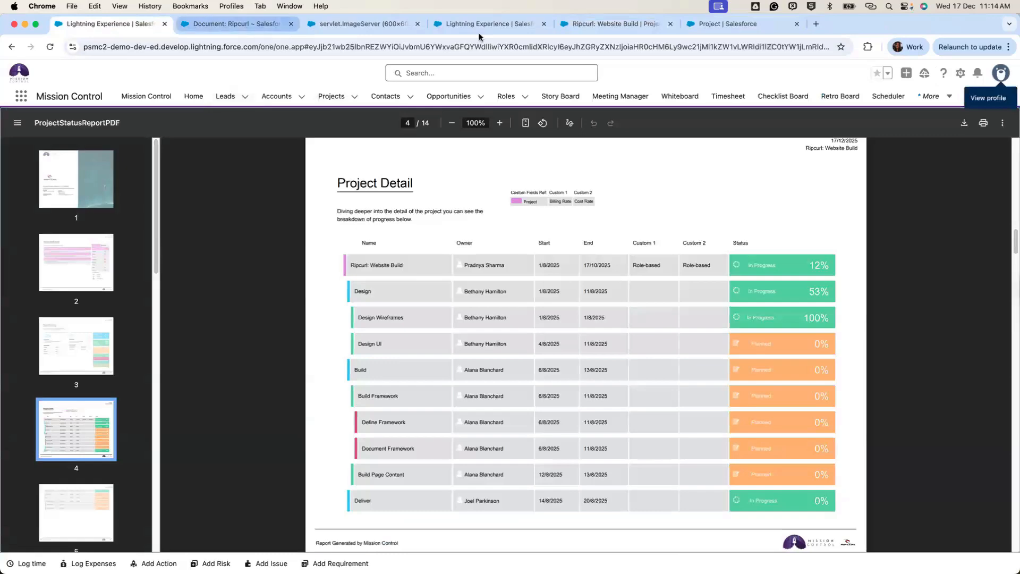
# Open the Edit form for the Ripcurl: Website Build project.
pyautogui.click(611, 24)
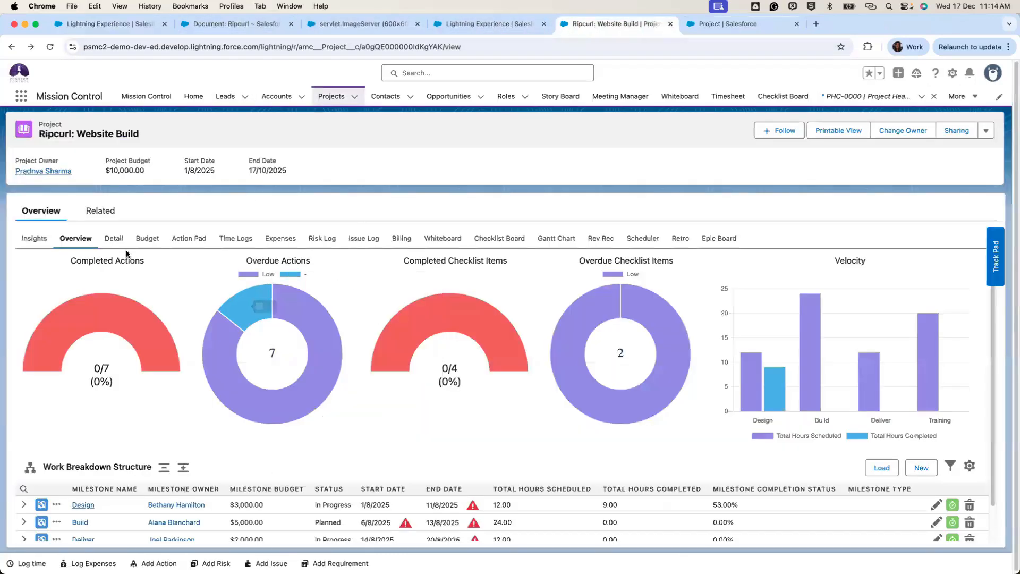
pyautogui.click(112, 238)
pyautogui.click(986, 130)
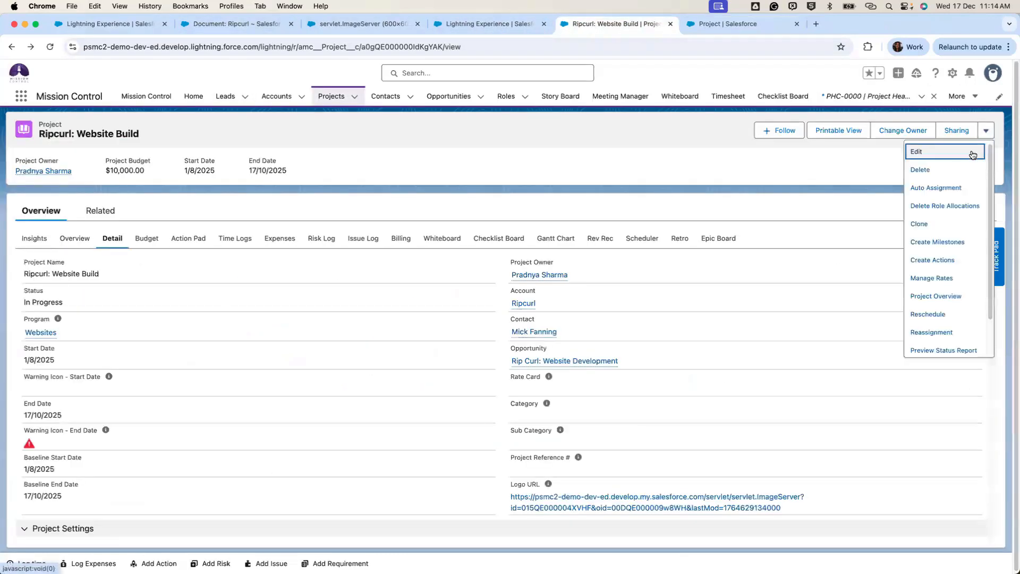
pyautogui.click(975, 152)
# Review the Status Report Settings and PSR Anonymize Owner choices, then return to the PDF.
pyautogui.scroll(-20, 630, 336)
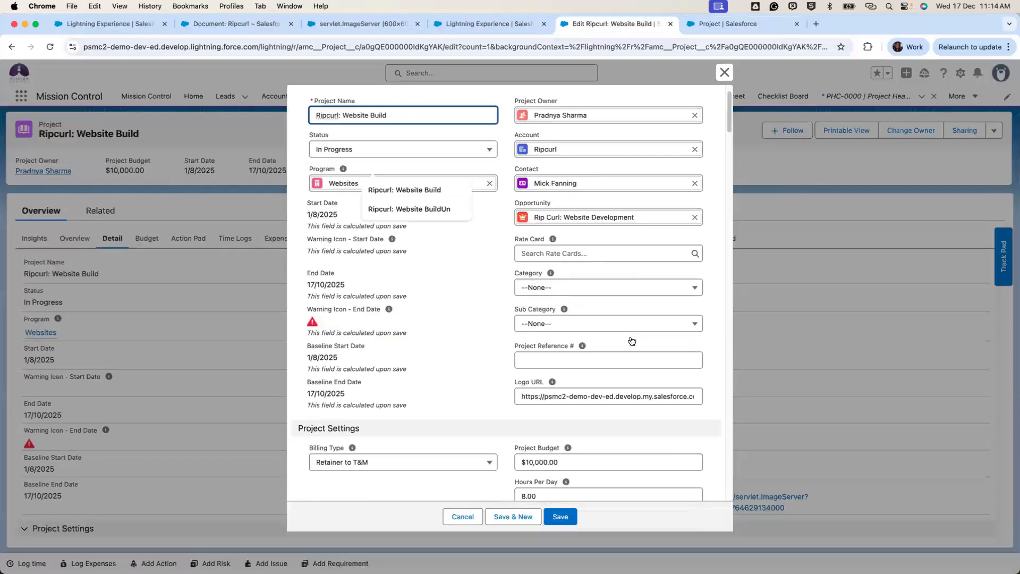
pyautogui.scroll(-20, 632, 337)
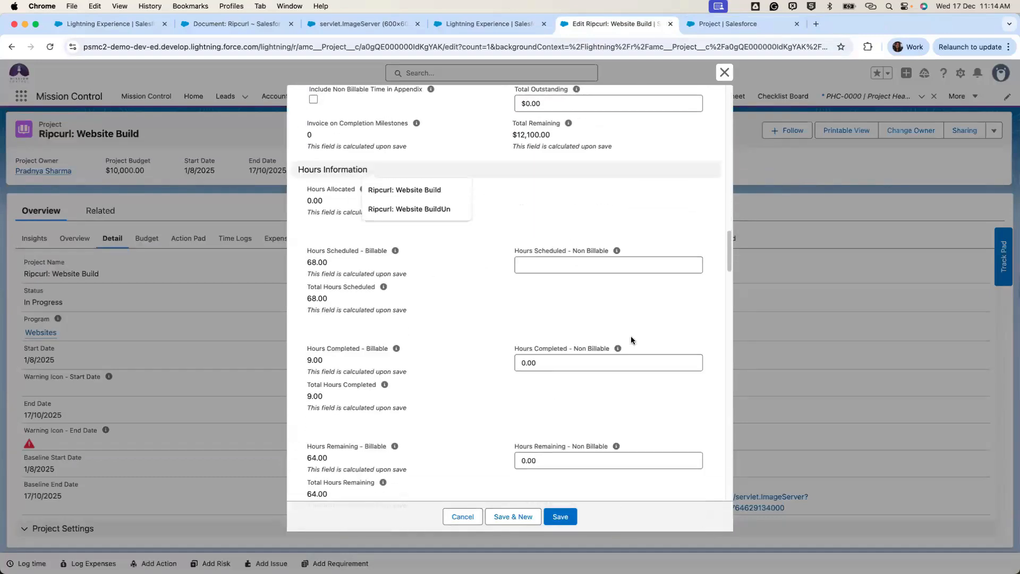
pyautogui.scroll(-20, 631, 340)
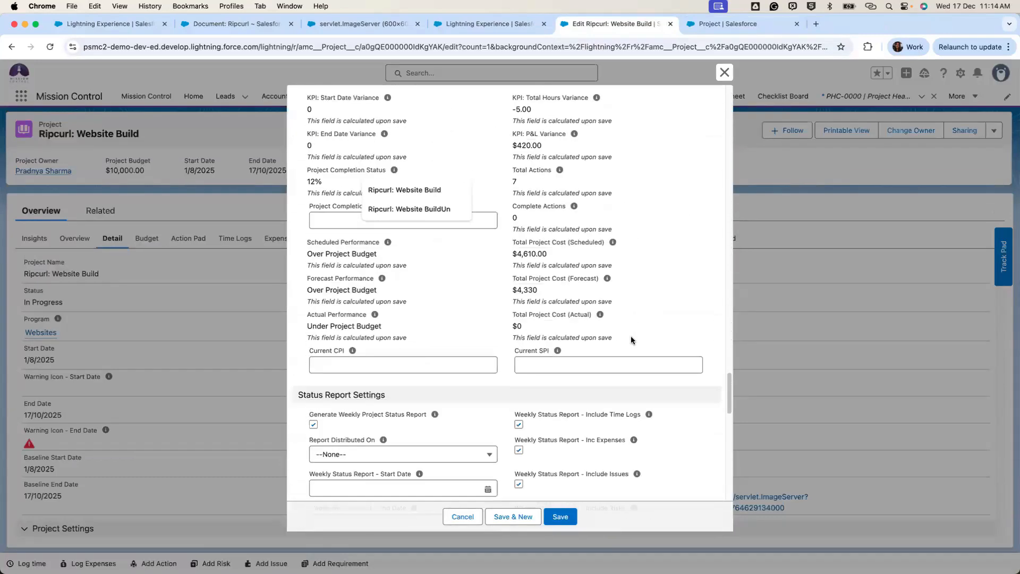
pyautogui.scroll(-15, 631, 339)
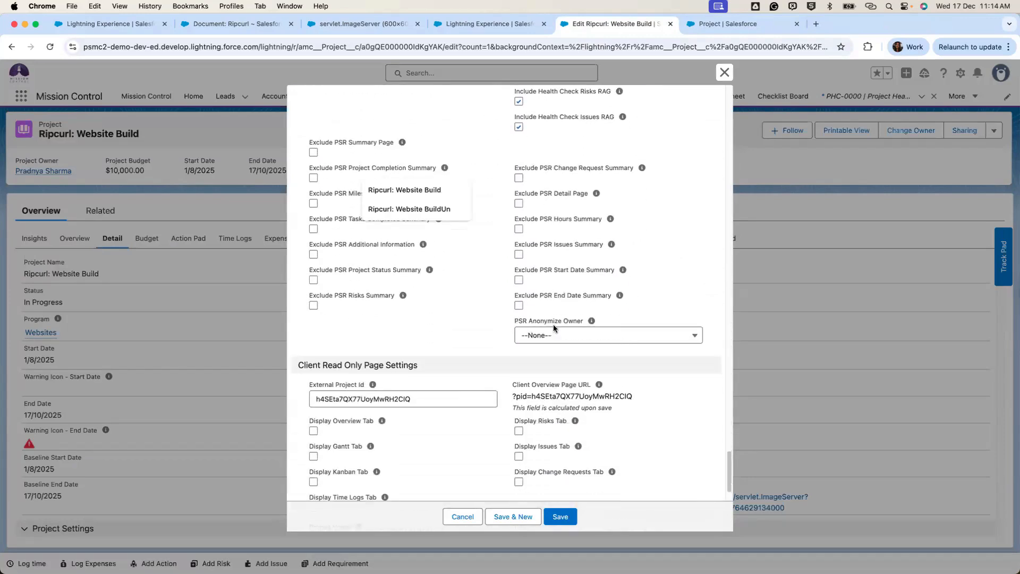
pyautogui.click(582, 335)
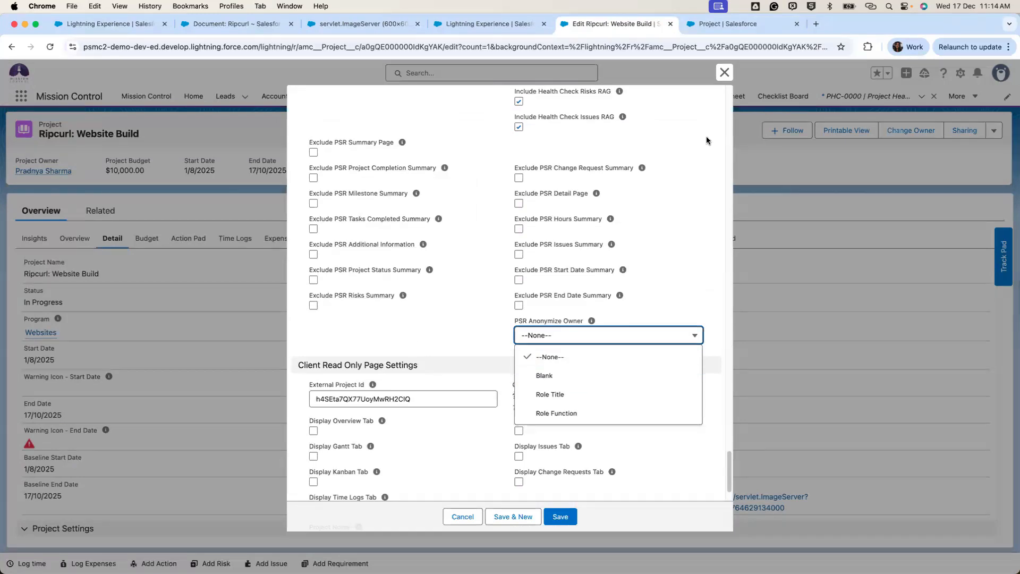
pyautogui.click(73, 26)
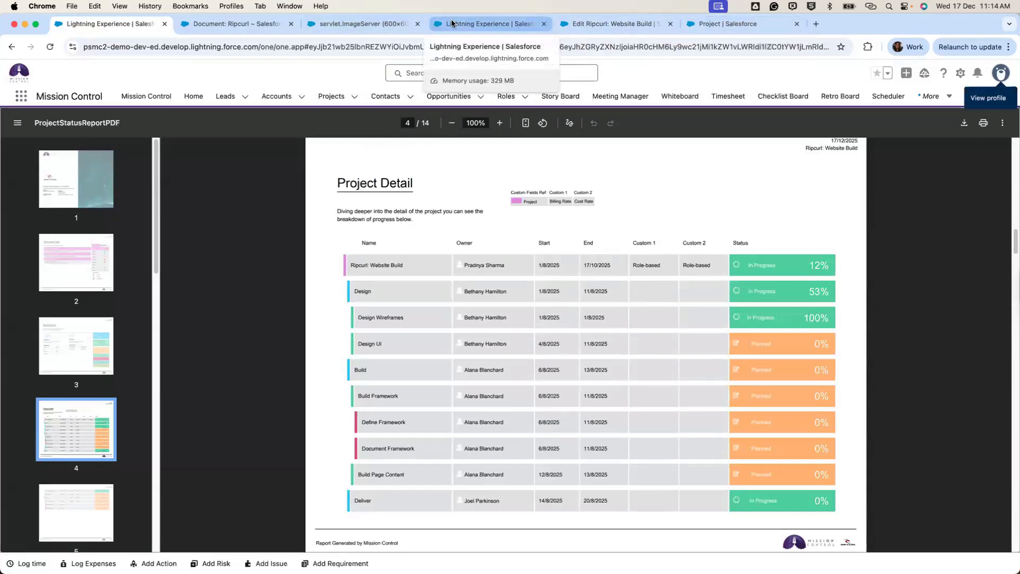
# Close the Document: Ripcurl and servlet.ImageServer logo tabs, then switch to the Project field set tab.
pyautogui.click(481, 24)
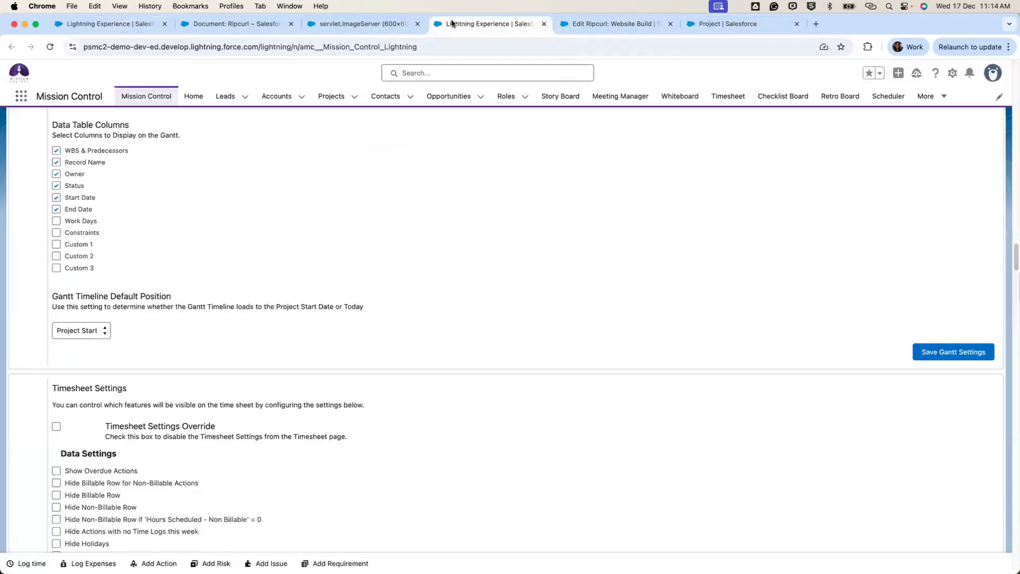
pyautogui.click(233, 25)
pyautogui.click(292, 24)
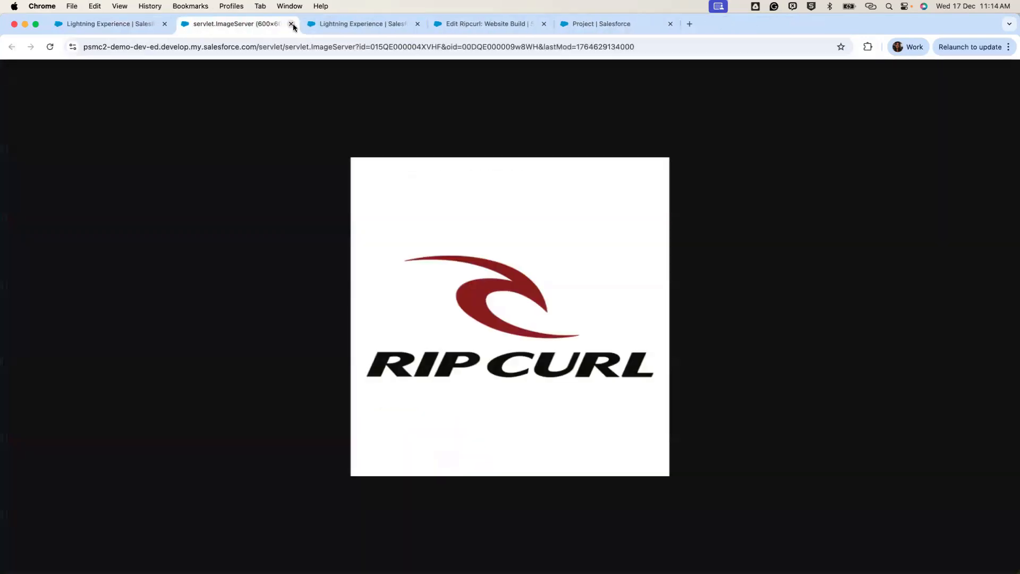
pyautogui.click(292, 25)
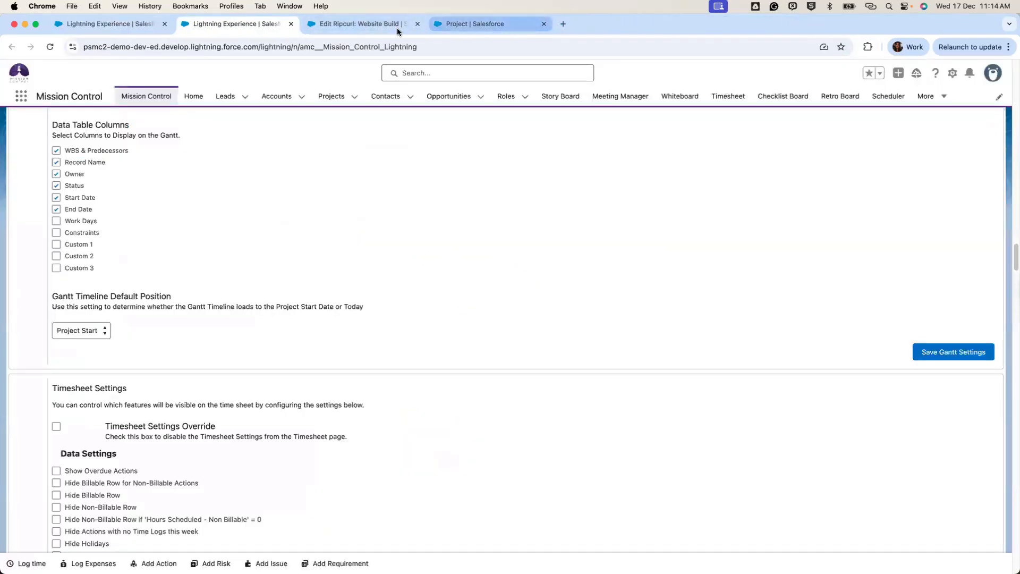
pyautogui.click(486, 24)
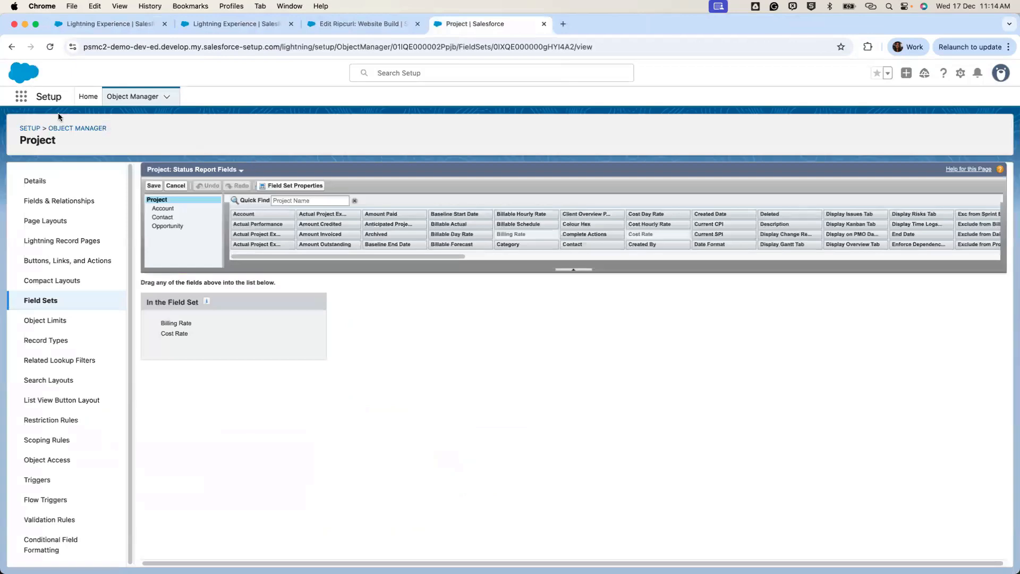
# Review the Project: Status Report Detail Fields set, then the Milestone object's 11 field sets.
pyautogui.click(39, 299)
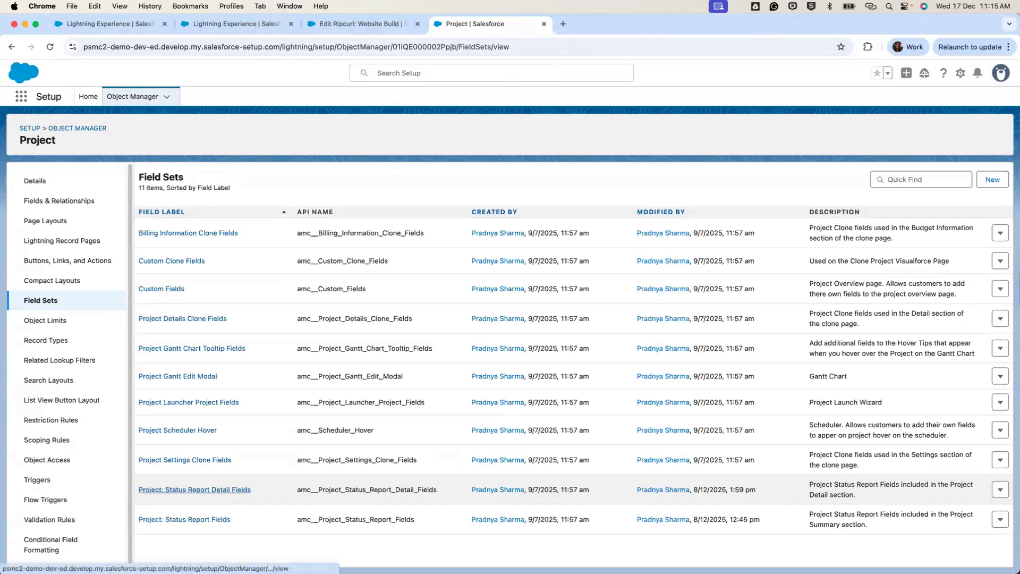
pyautogui.click(234, 490)
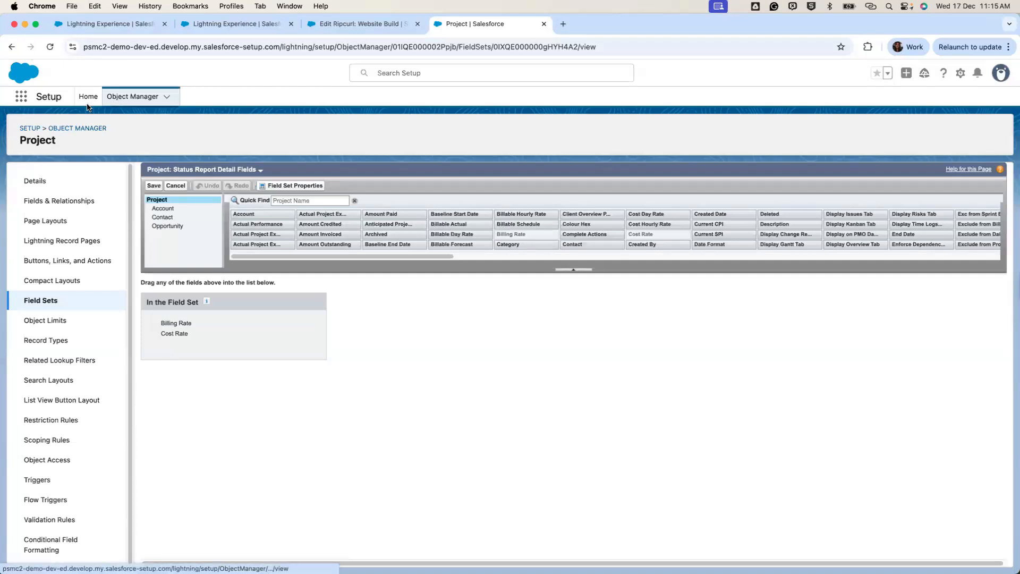
pyautogui.click(139, 97)
pyautogui.click(793, 132)
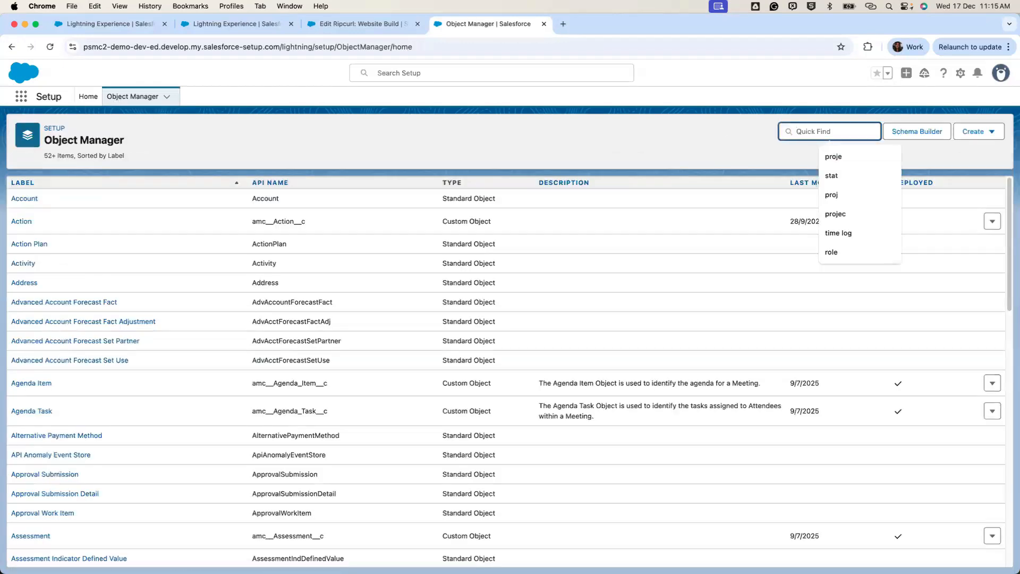
pyautogui.write('mile')
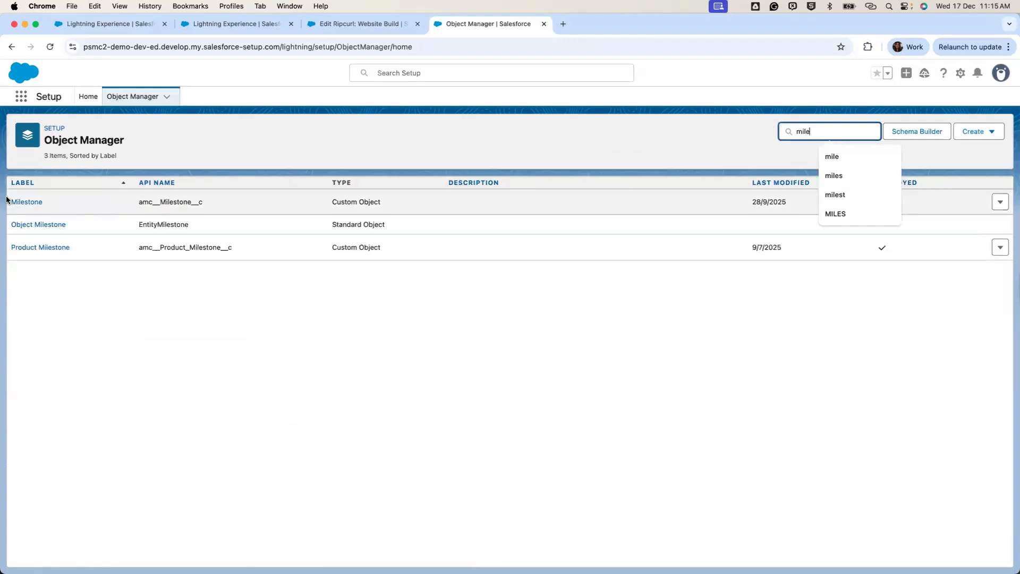
pyautogui.click(29, 201)
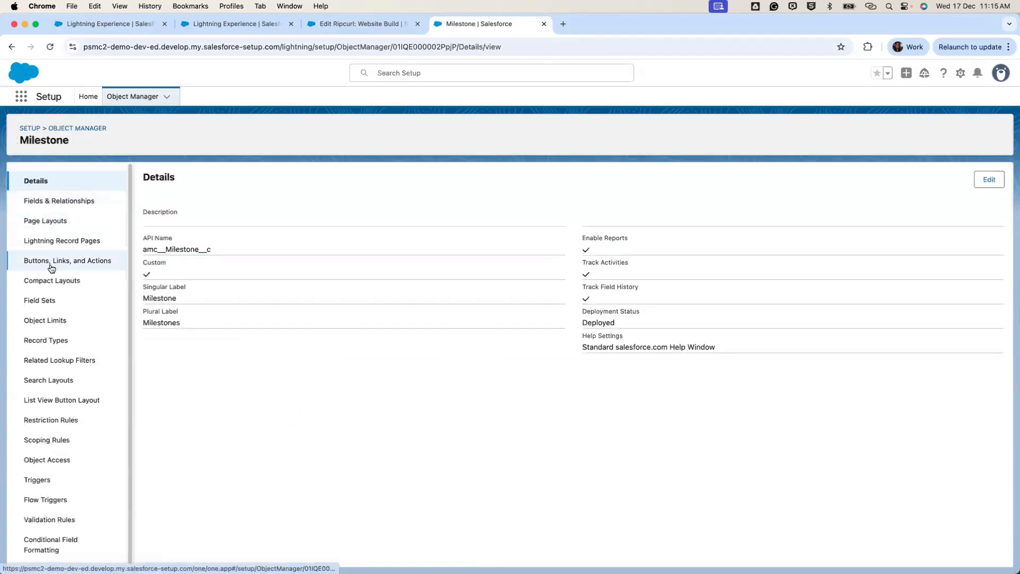
pyautogui.click(51, 309)
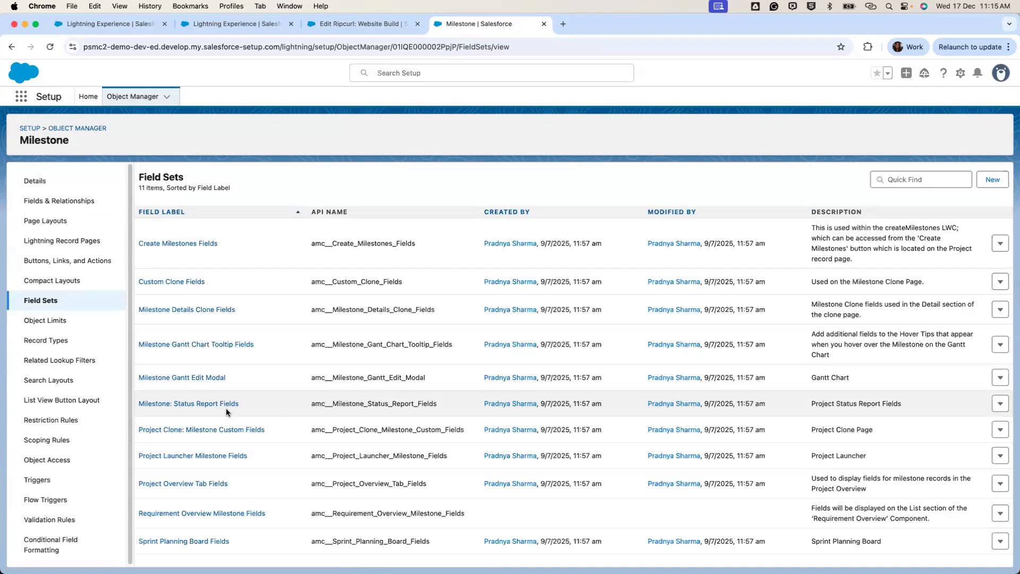
pyautogui.click(114, 29)
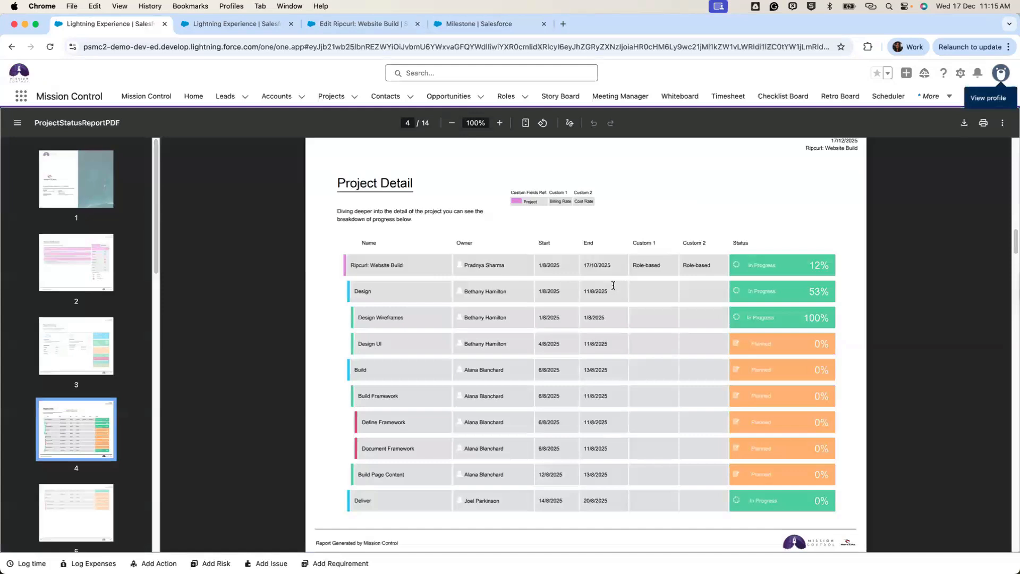
# Scroll the report past the Gantt Chart View to page 6, then return to the Ripcurl: Website Build edit form.
pyautogui.scroll(-10, 613, 286)
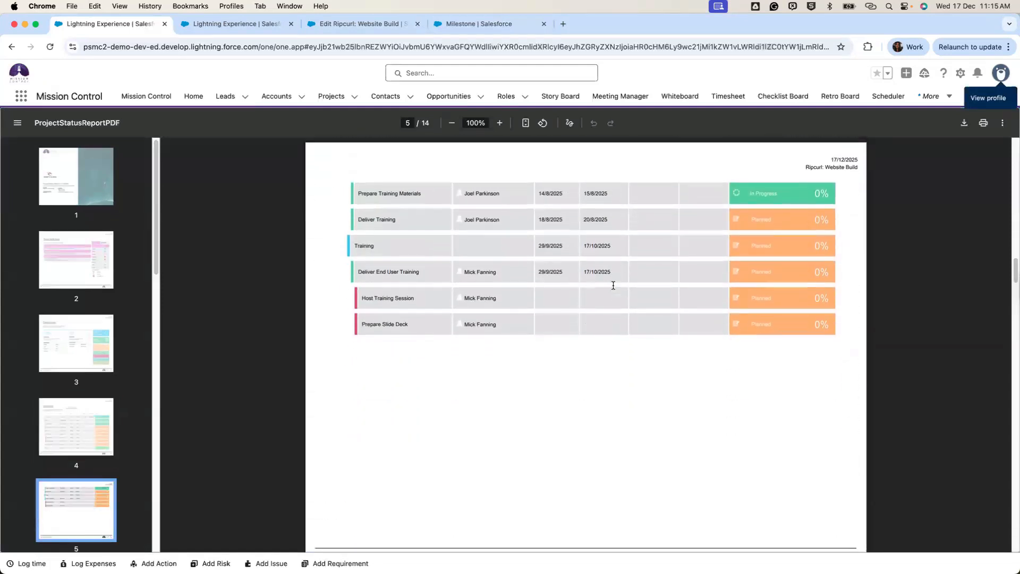
pyautogui.scroll(-10, 613, 285)
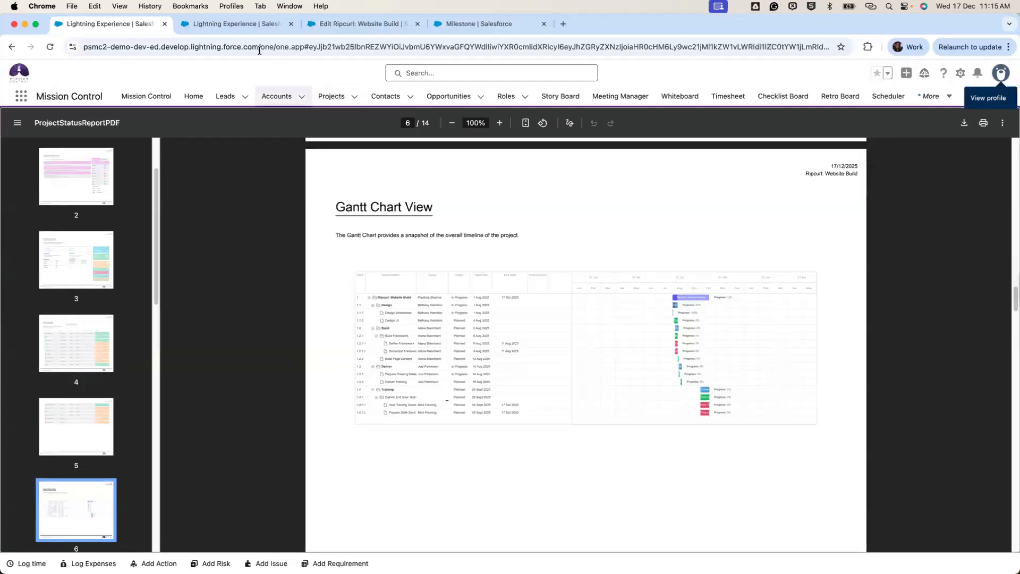
pyautogui.click(357, 24)
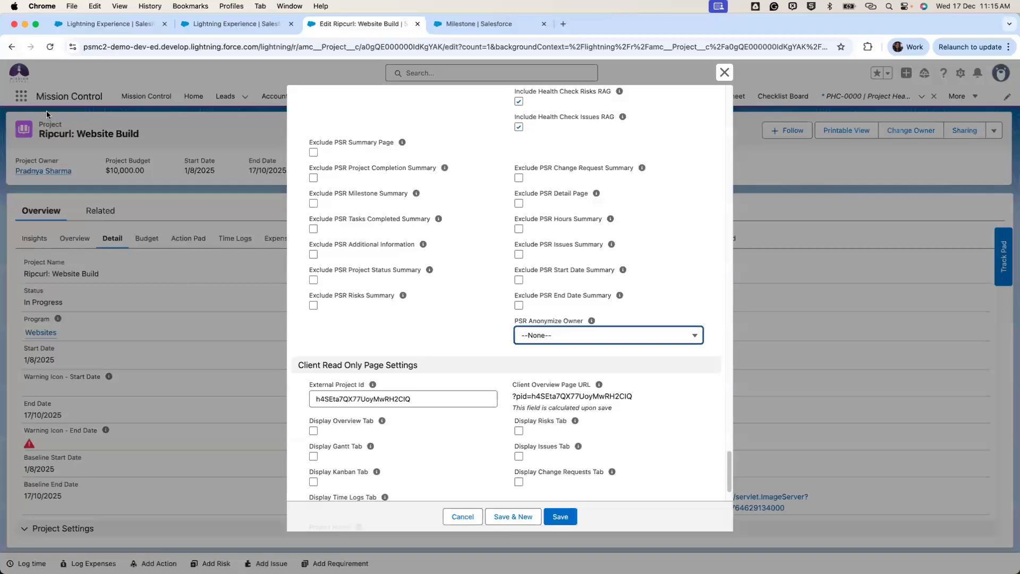
# Cancel the edit form, scroll the project's Detail fields to Status Report Settings, then go back to the PDF.
pyautogui.click(462, 516)
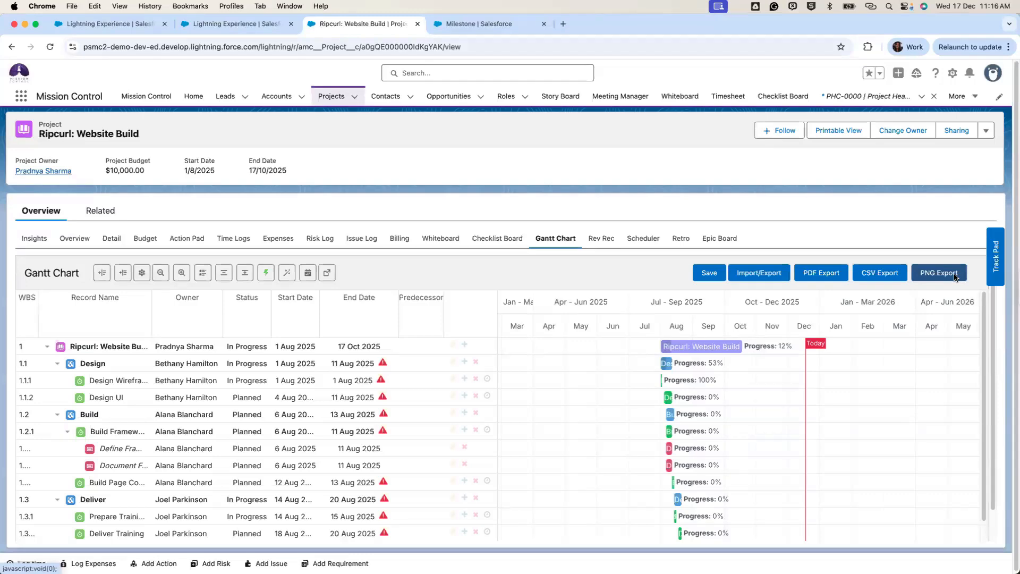
pyautogui.click(111, 240)
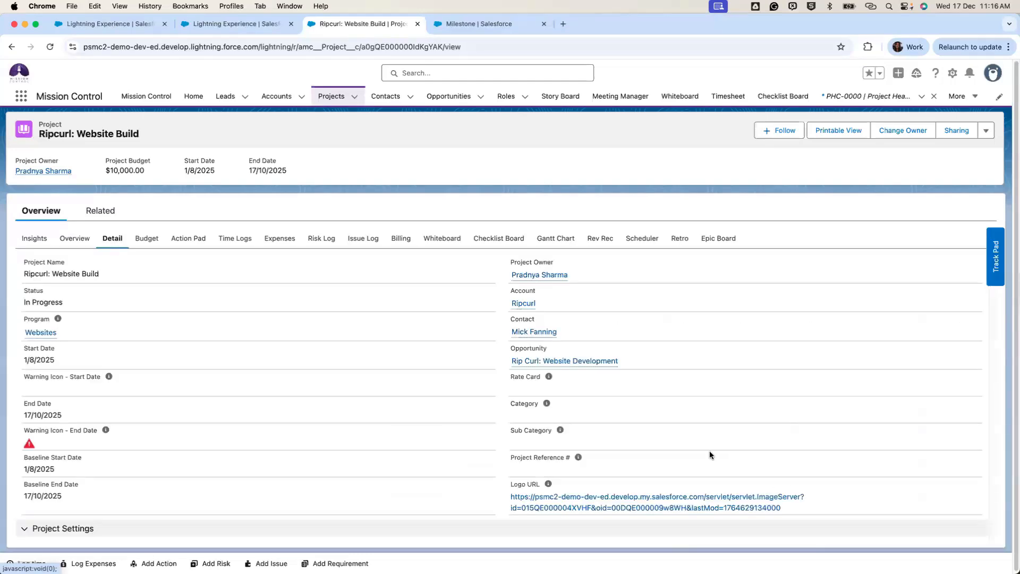
pyautogui.scroll(-10, 710, 454)
pyautogui.scroll(-15, 709, 454)
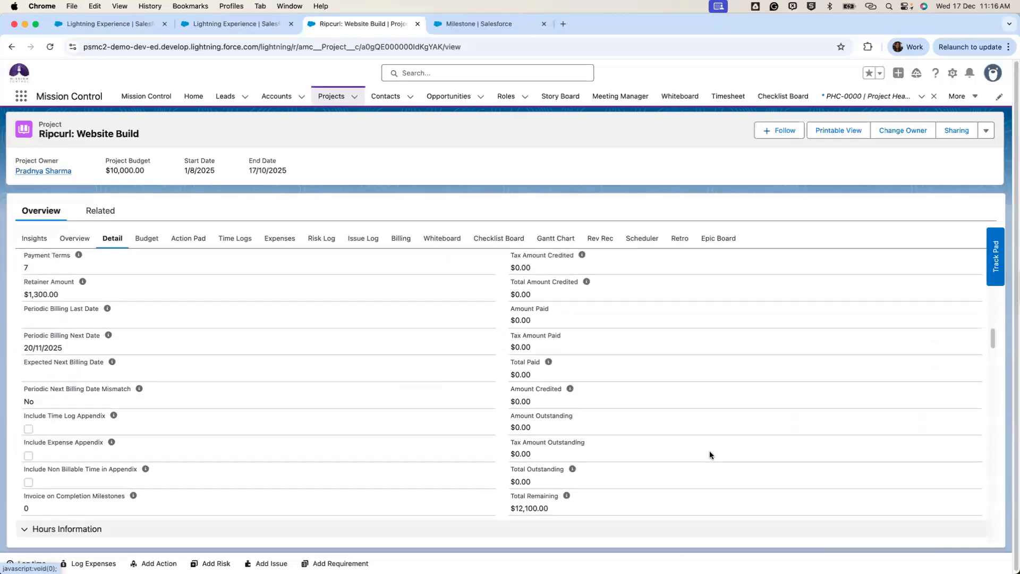
pyautogui.scroll(-20, 709, 455)
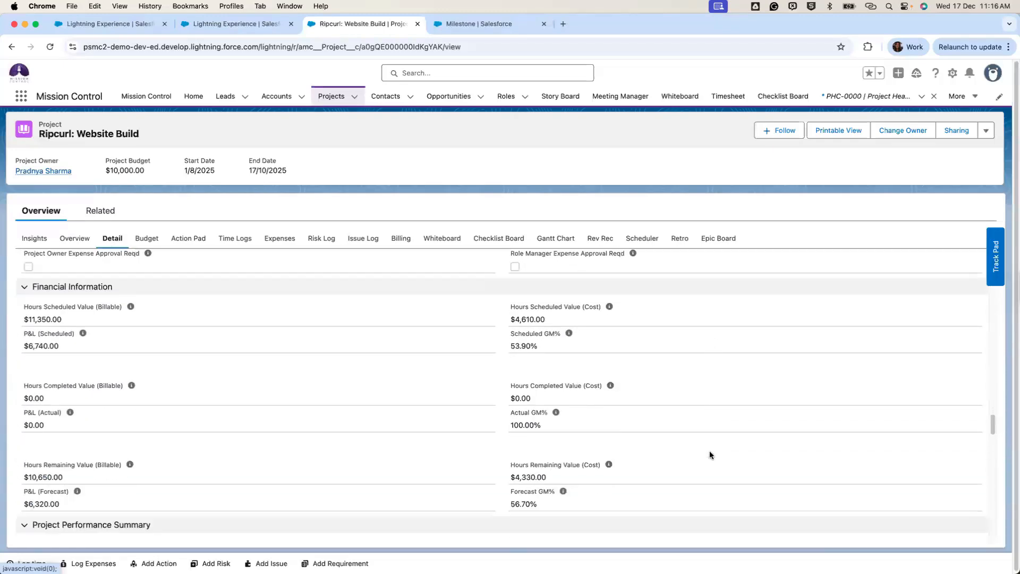
pyautogui.scroll(-4, 709, 455)
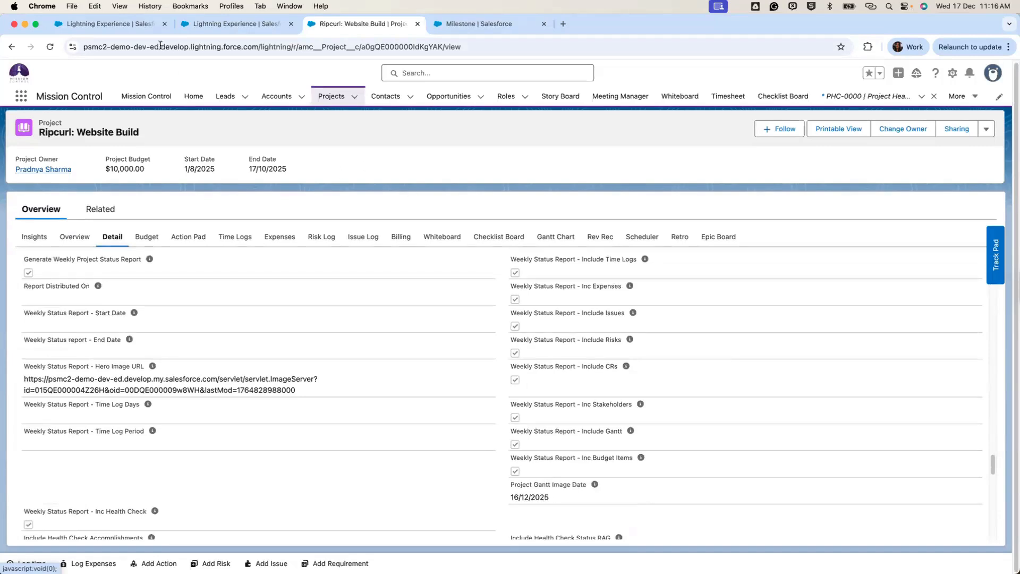
pyautogui.click(141, 24)
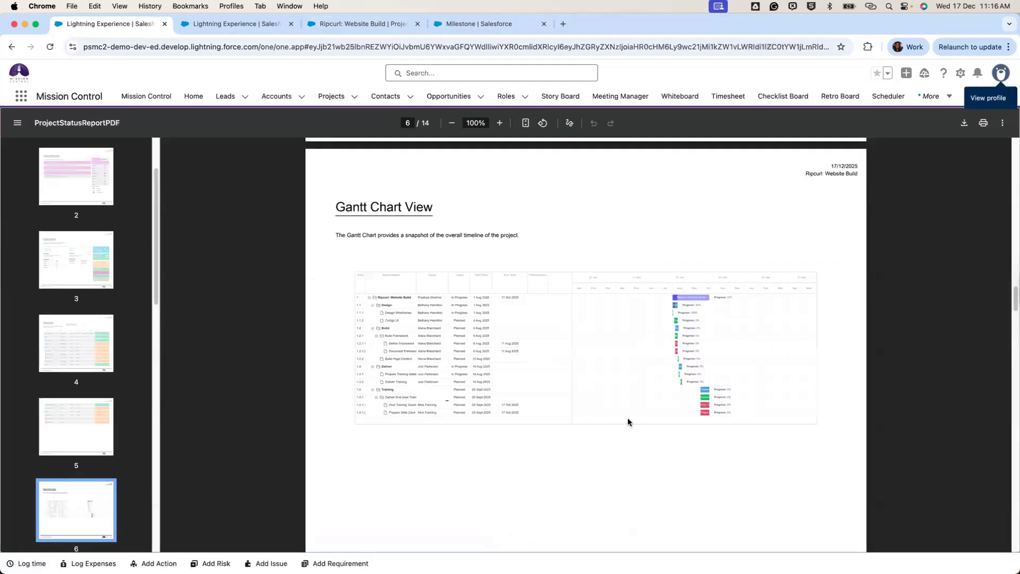
# Scroll the PDF to page 7's Time Log Summary, then return to the Ripcurl: Website Build details.
pyautogui.scroll(-10, 627, 421)
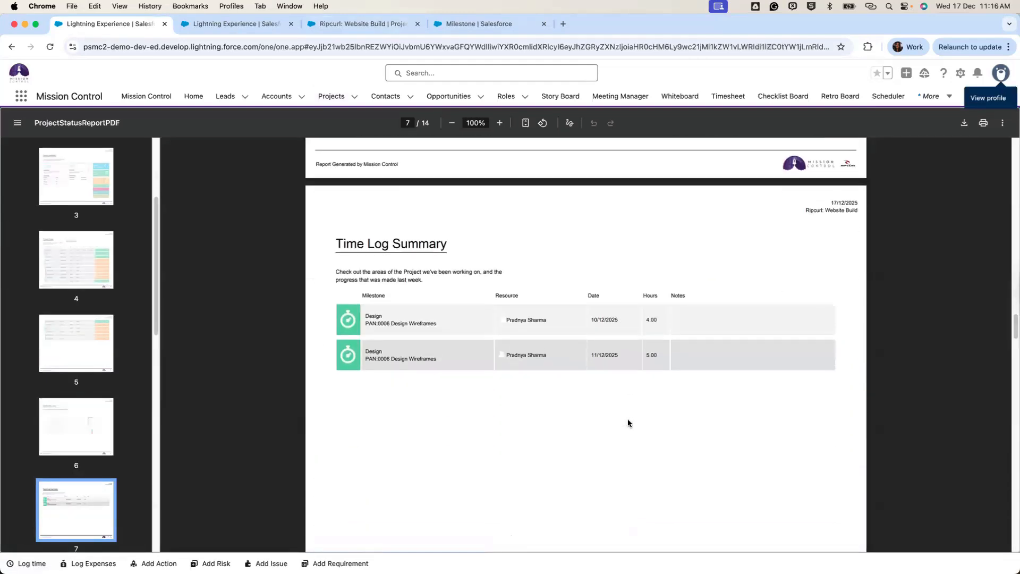
pyautogui.scroll(-2, 628, 422)
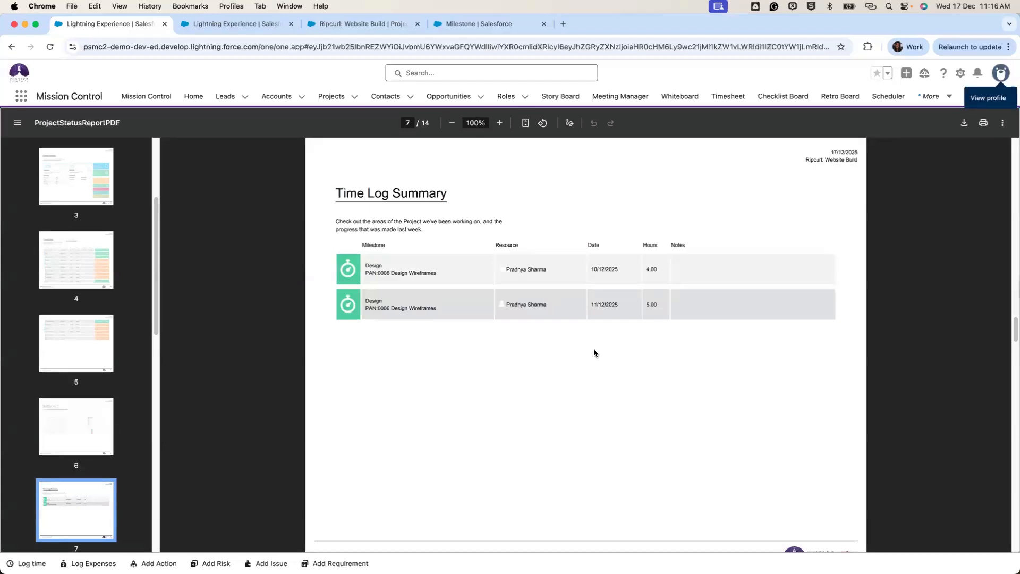
pyautogui.click(340, 24)
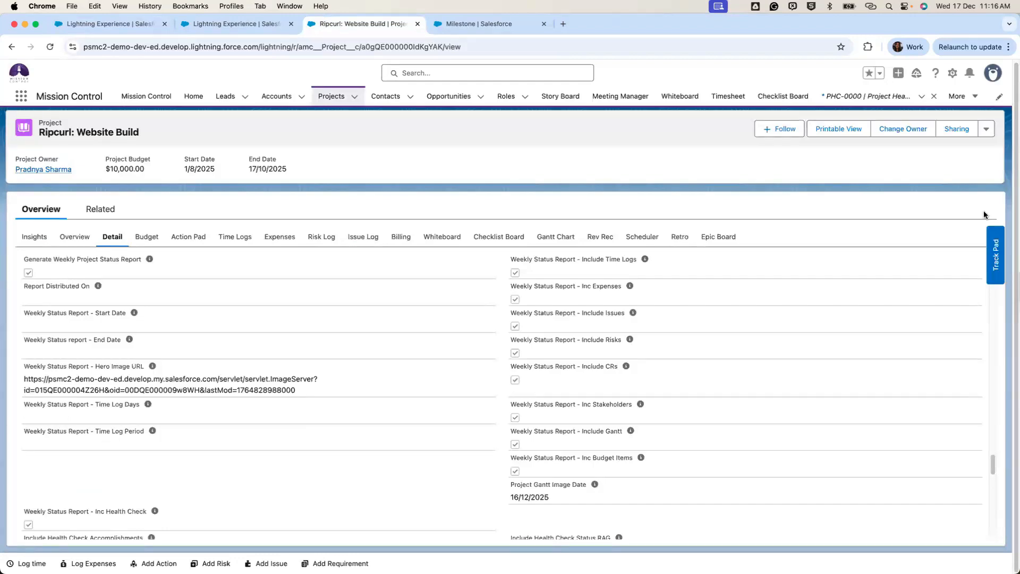
pyautogui.click(986, 128)
pyautogui.click(971, 153)
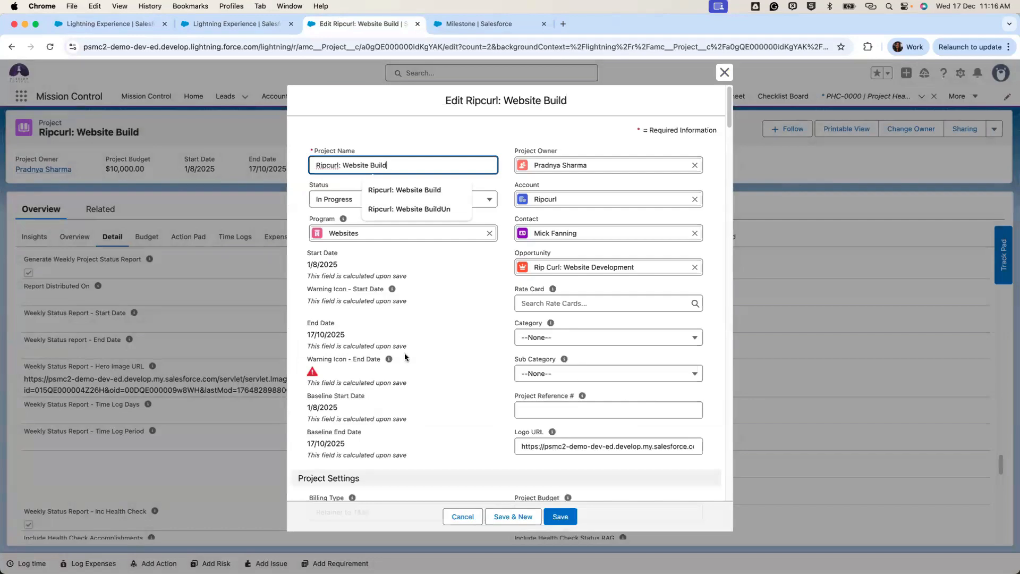
pyautogui.scroll(-10, 401, 354)
pyautogui.scroll(-10, 402, 357)
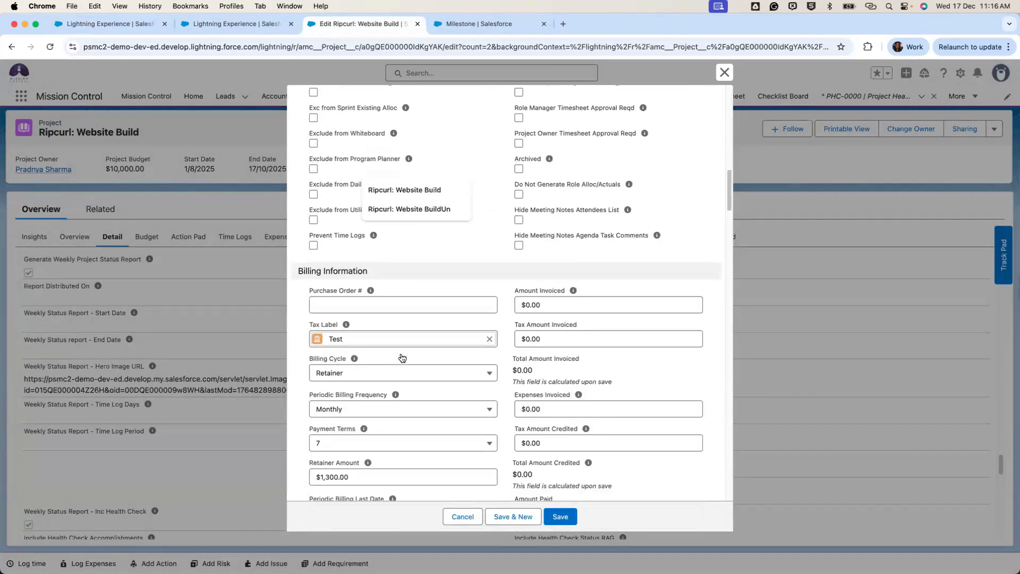
pyautogui.scroll(-10, 401, 356)
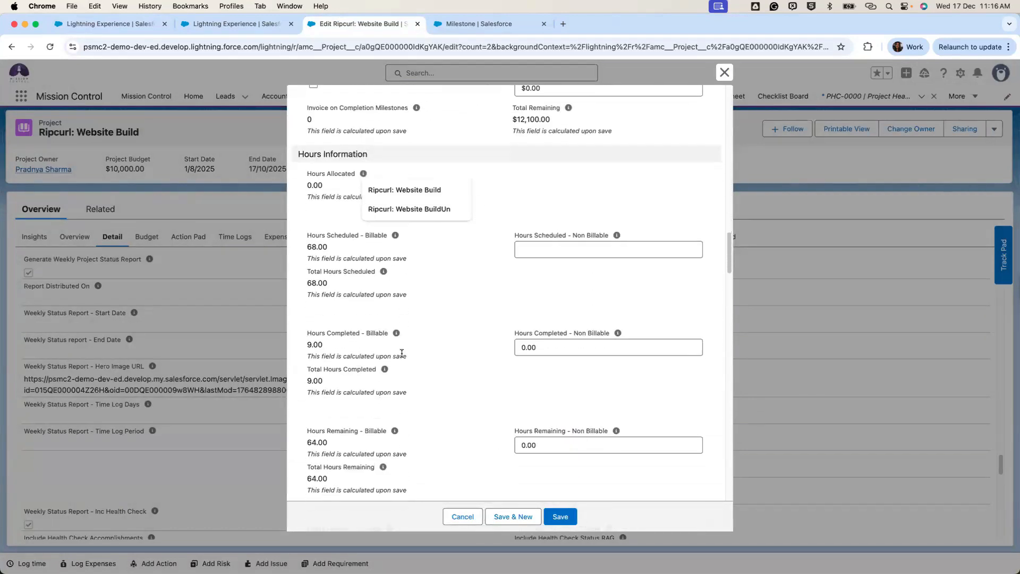
pyautogui.scroll(-10, 402, 357)
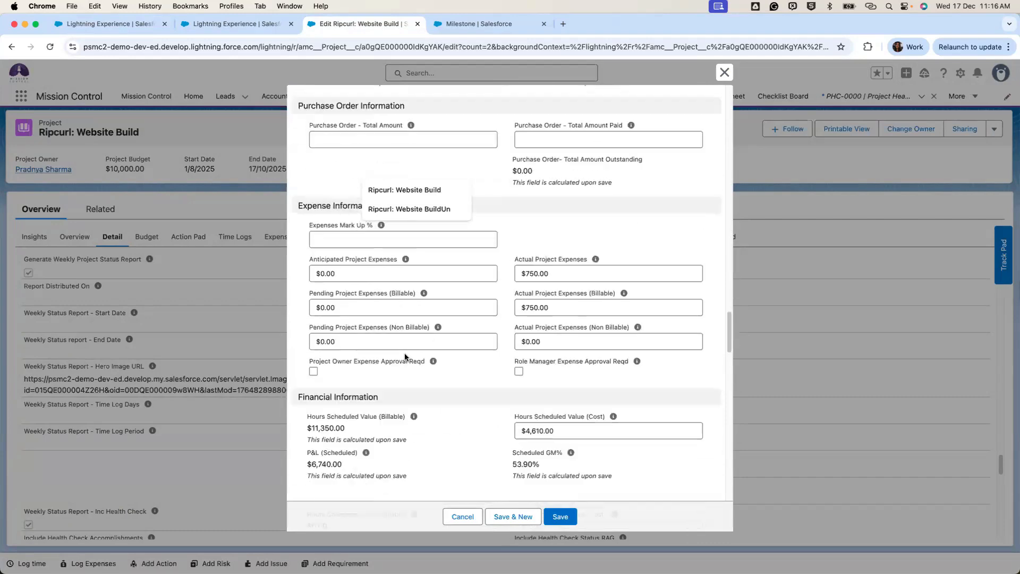
pyautogui.scroll(-5, 405, 355)
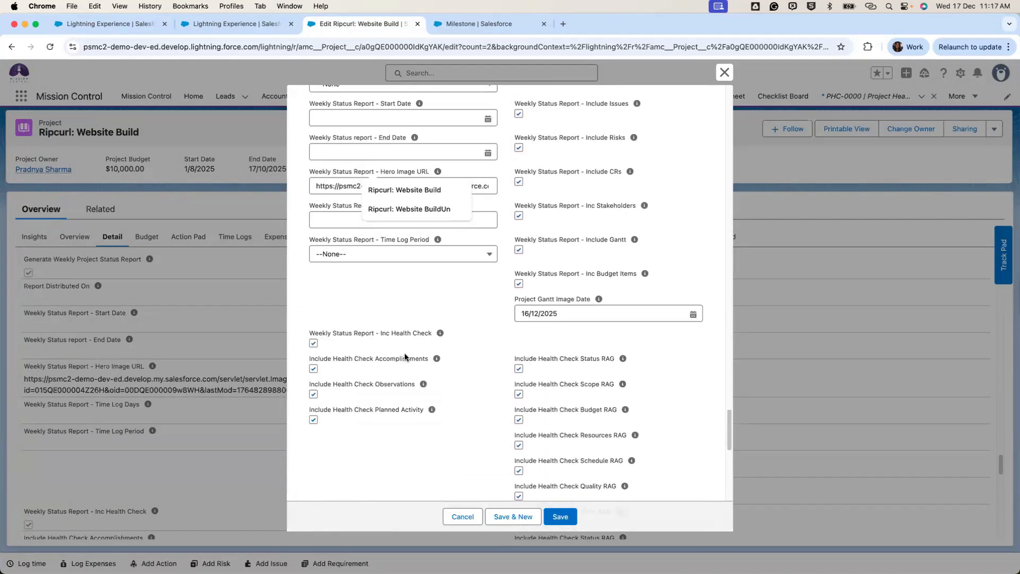
pyautogui.click(380, 253)
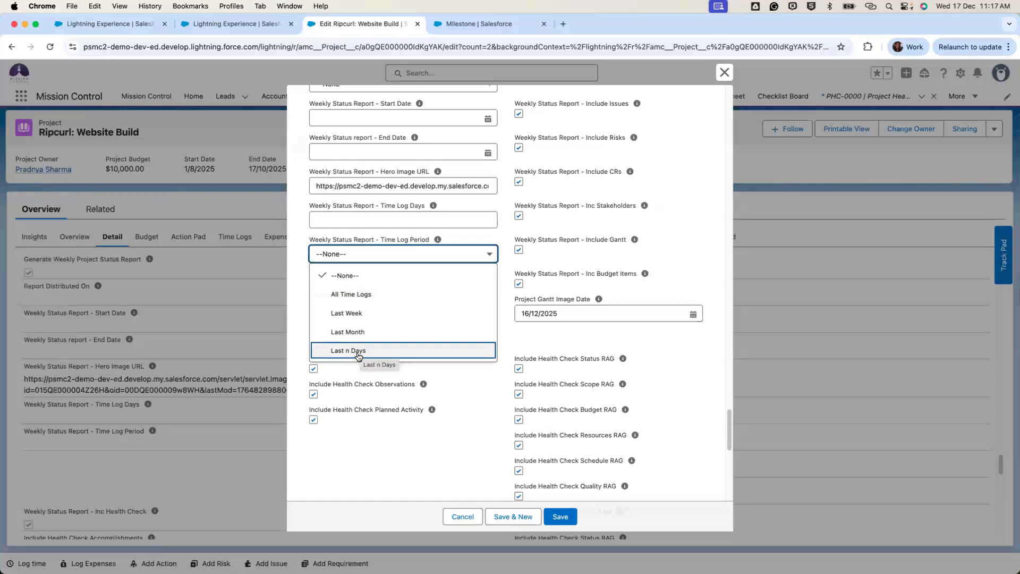
pyautogui.click(360, 221)
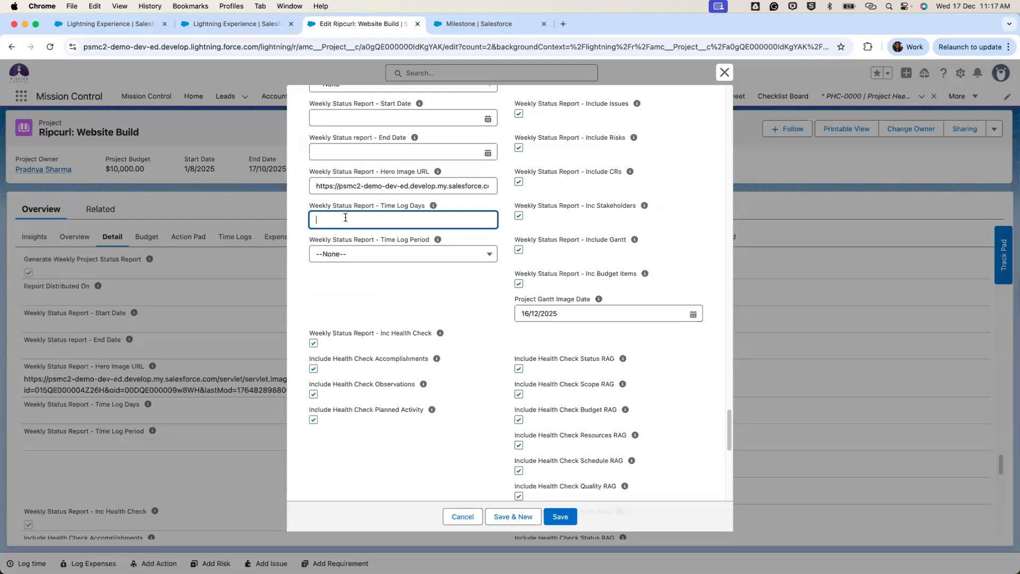
pyautogui.click(724, 73)
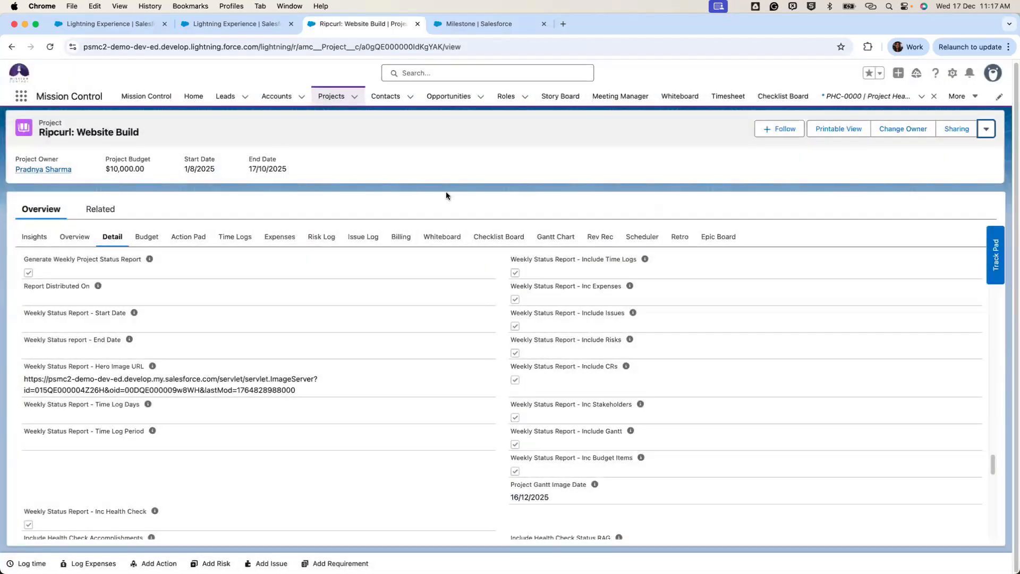
# Open the project's Time Logs list and inspect the TLN-00000009 time log record.
pyautogui.click(237, 239)
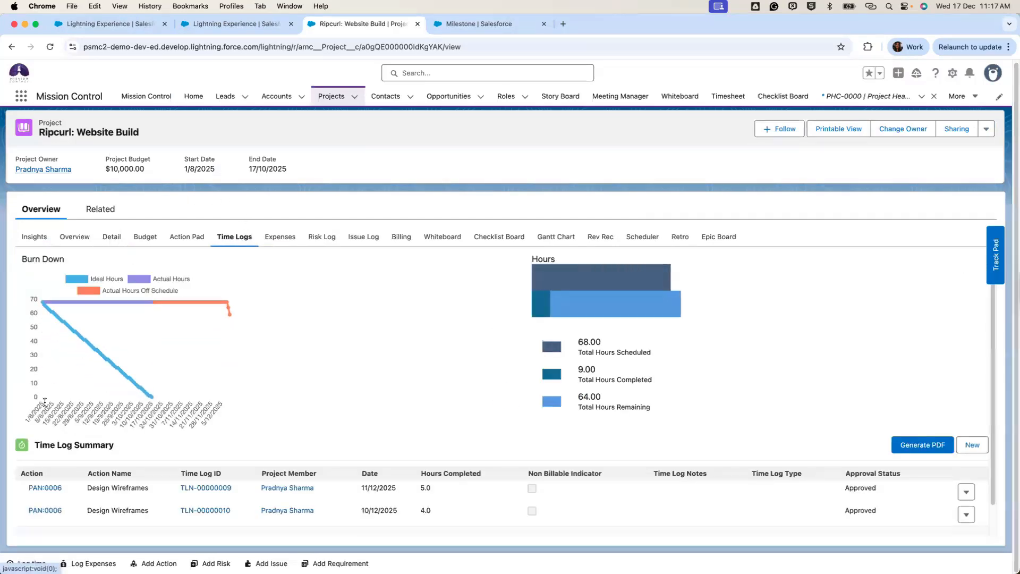
pyautogui.click(210, 488)
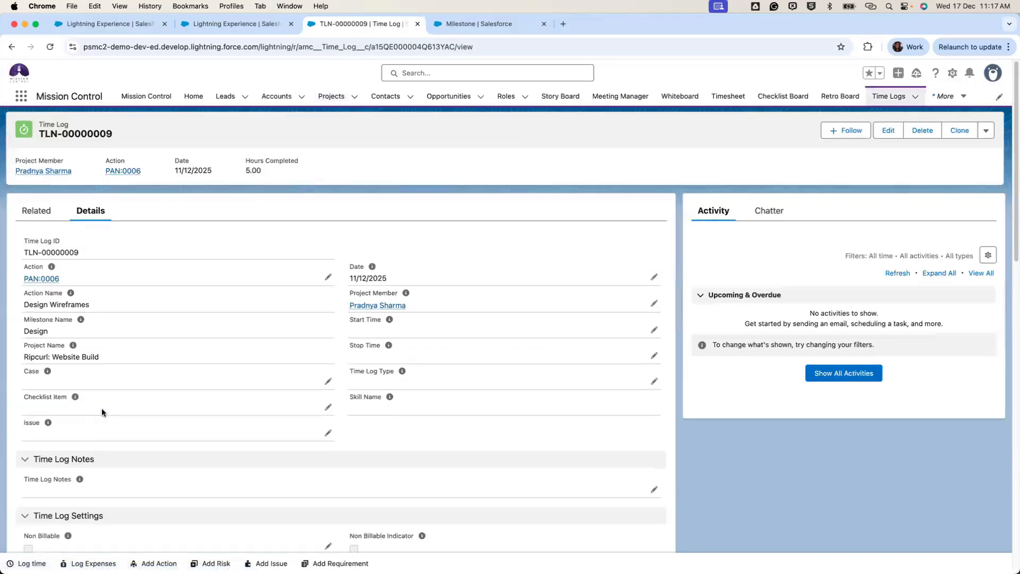
pyautogui.scroll(-7, 102, 411)
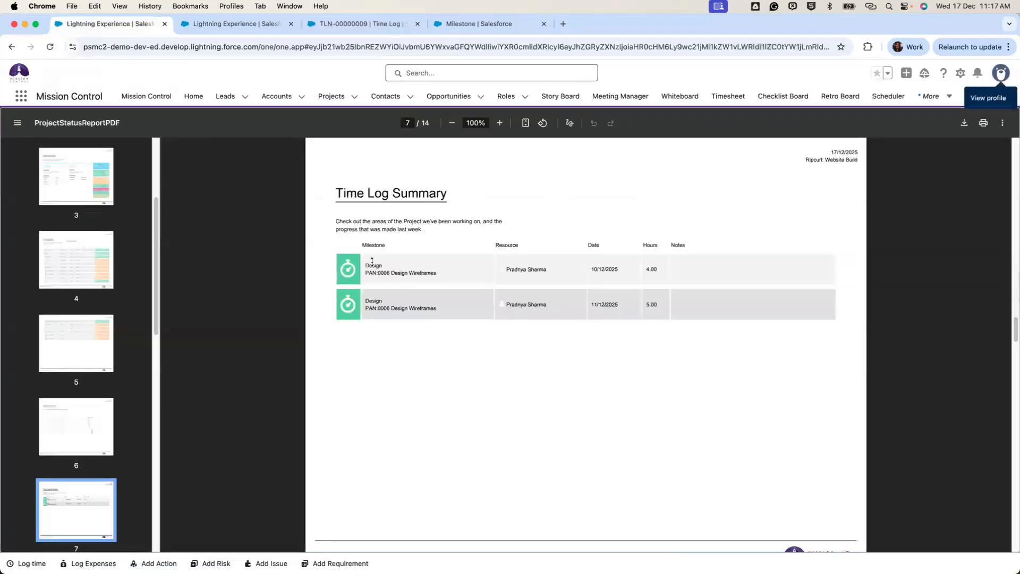
# Return to the report PDF and scroll from page 11 to page 12's Change Requests summary.
pyautogui.click(101, 25)
pyautogui.scroll(-10, 470, 272)
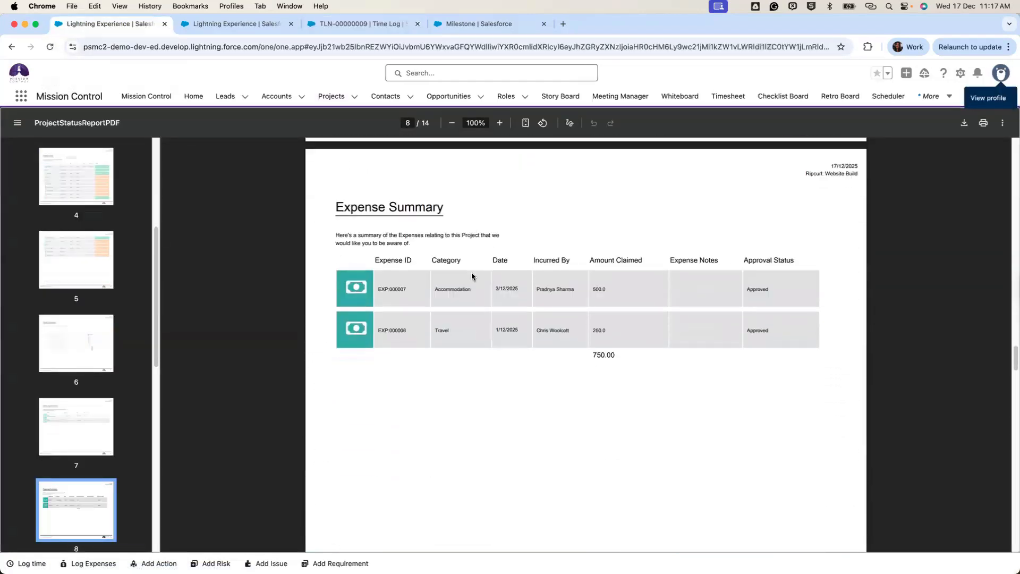
pyautogui.scroll(-15, 472, 276)
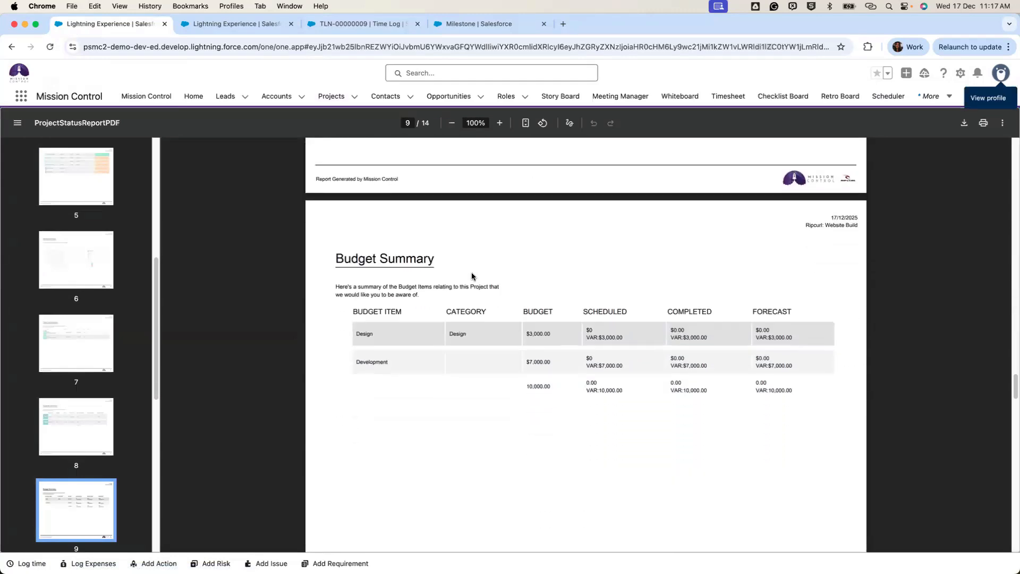
pyautogui.scroll(-14, 472, 276)
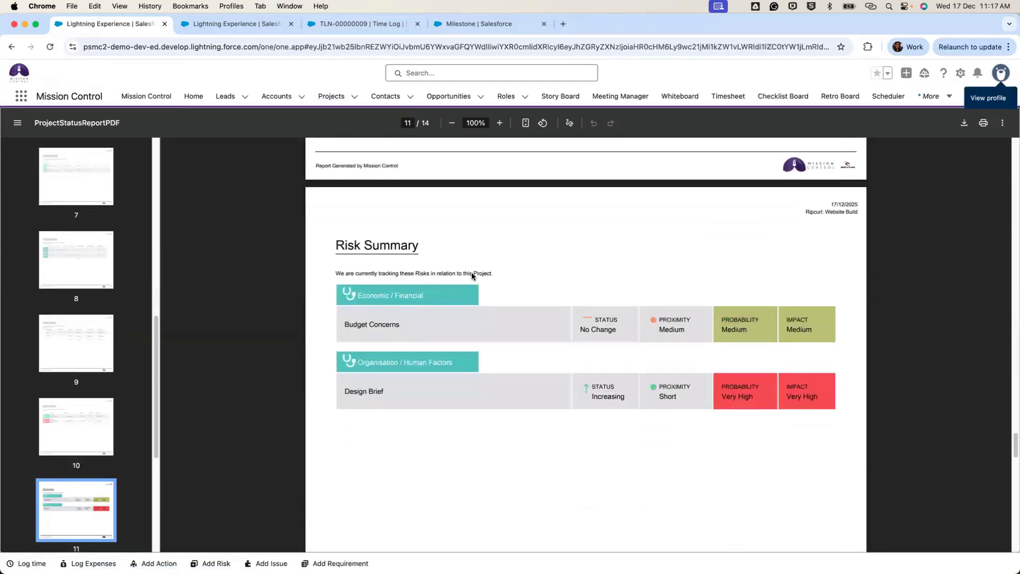
pyautogui.scroll(-13, 471, 276)
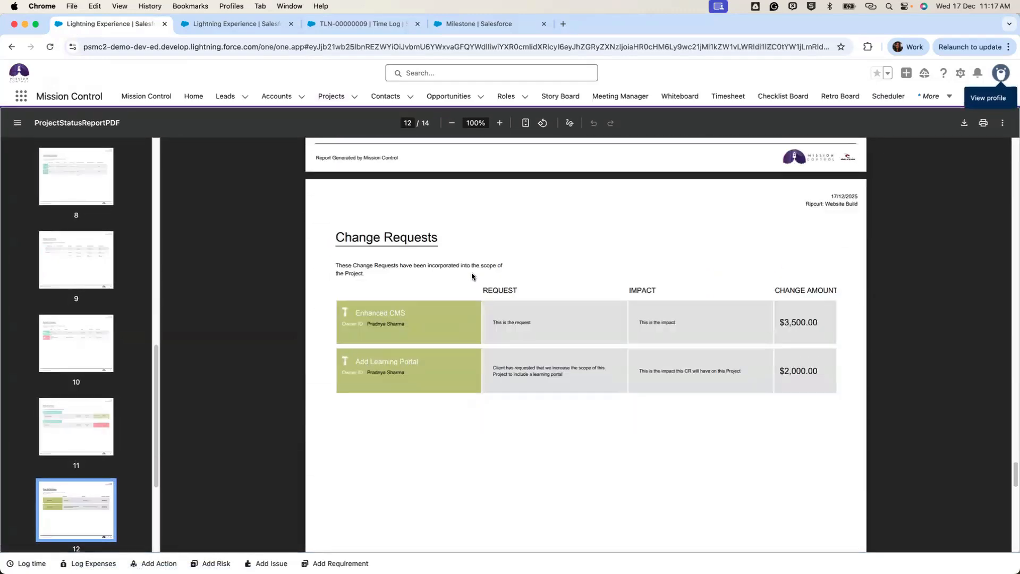
pyautogui.scroll(-2, 471, 272)
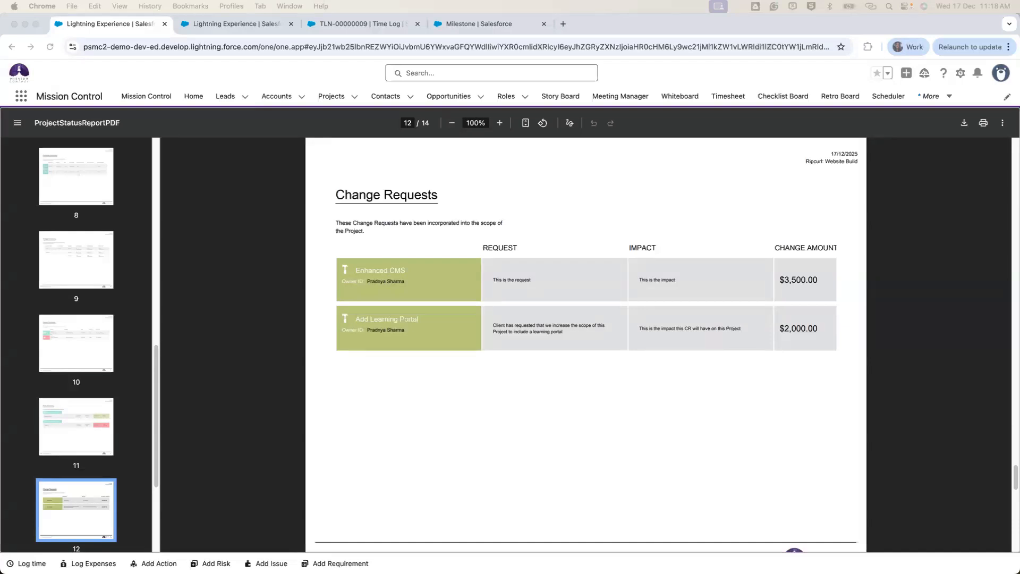
# Switch to the TLN-00000009 time log record and scroll to its top.
pyautogui.click(267, 25)
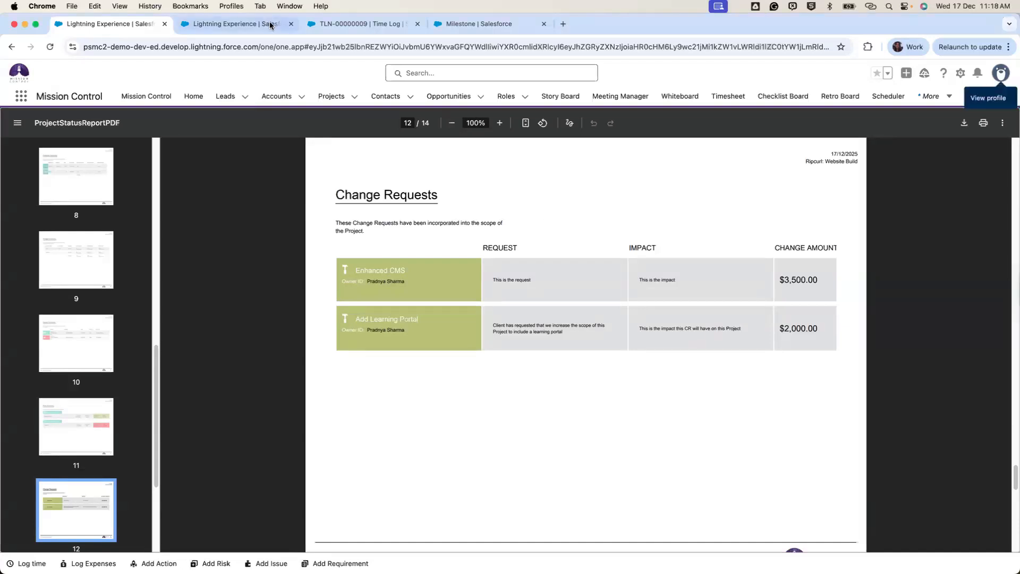
pyautogui.click(374, 25)
pyautogui.scroll(10, 329, 227)
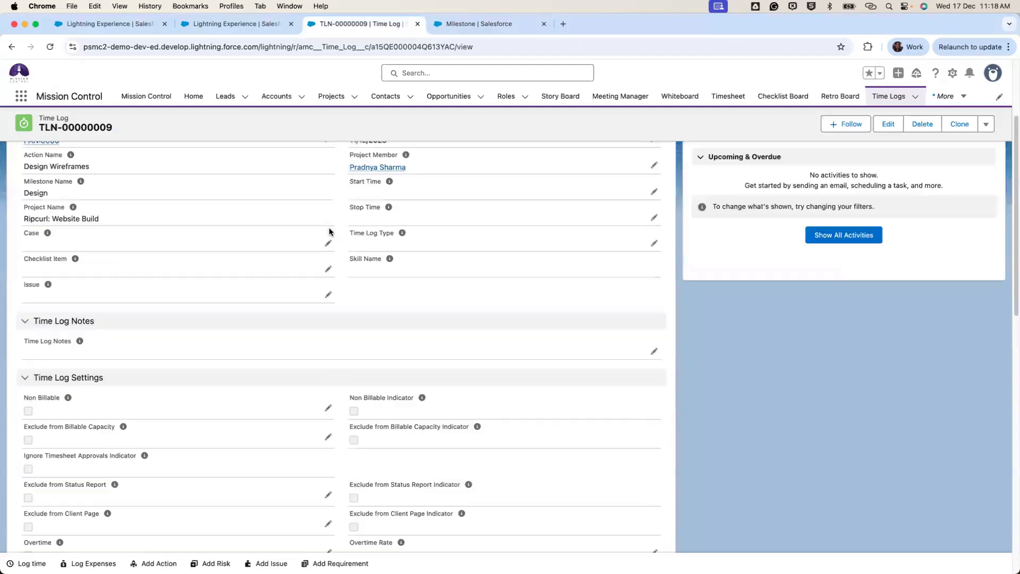
# Go back to the Ripcurl: Website Build project and open its Enhanced CMS change request from Related.
pyautogui.click(11, 47)
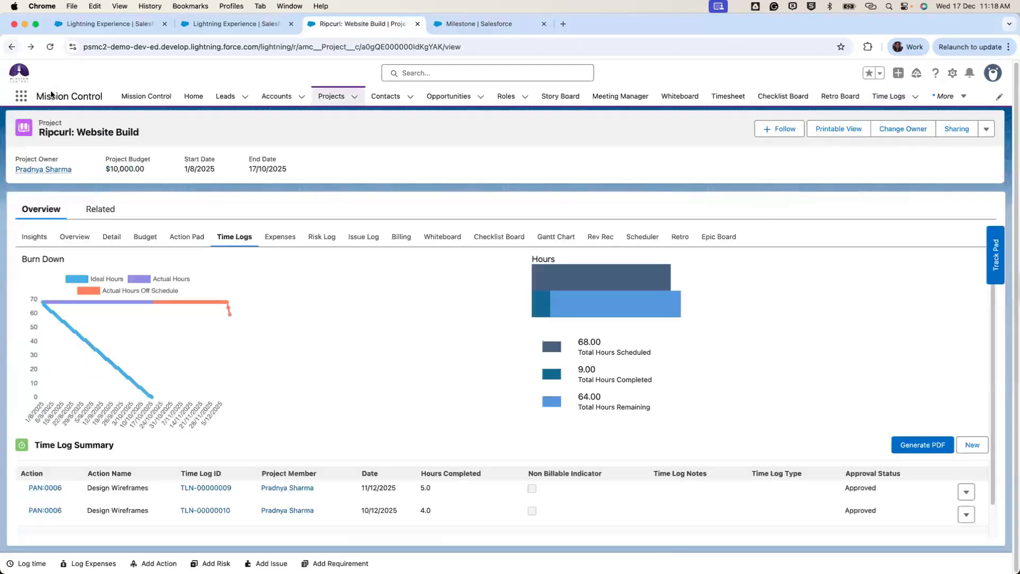
pyautogui.click(100, 209)
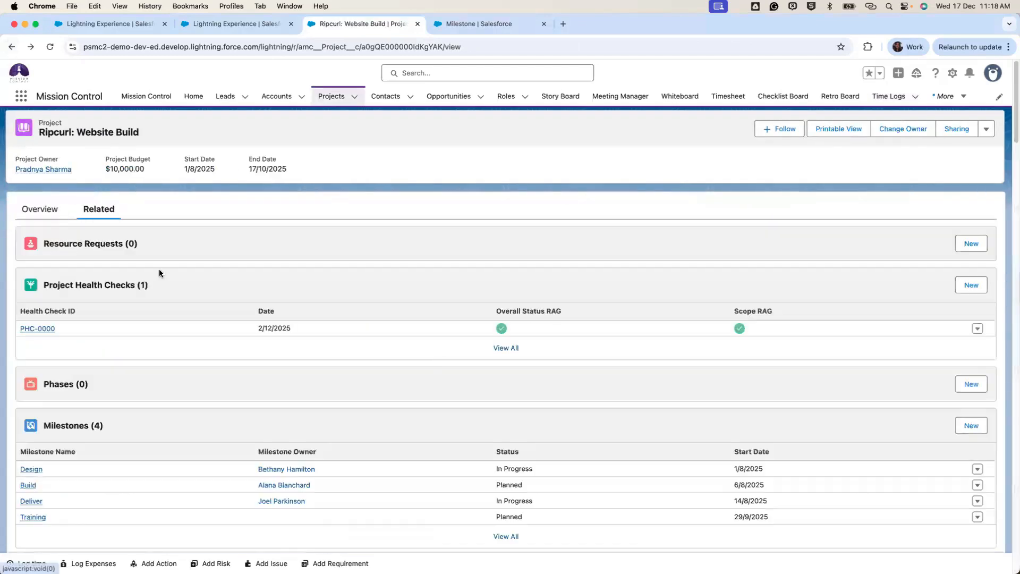
pyautogui.scroll(-20, 531, 366)
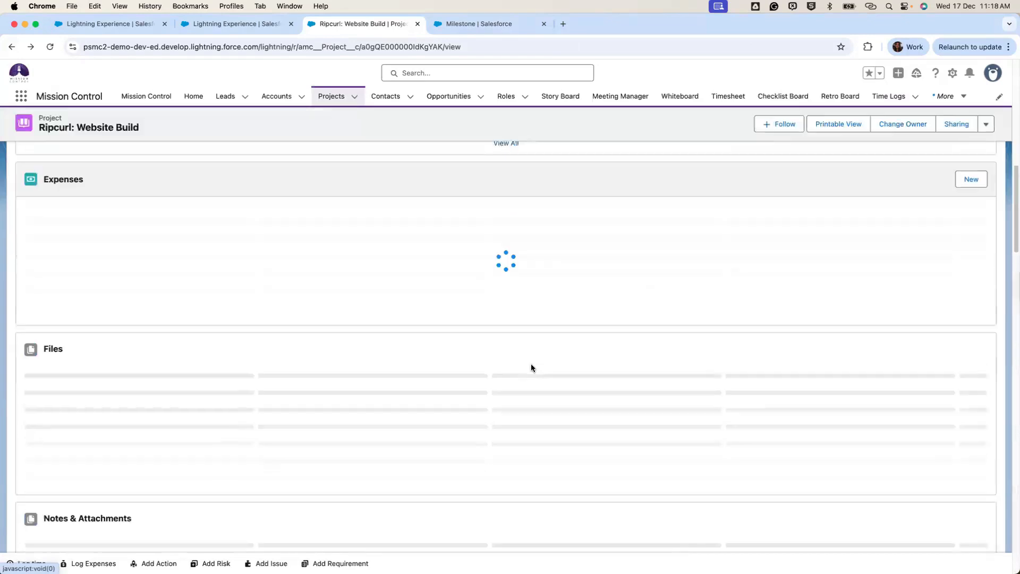
pyautogui.scroll(-15, 532, 366)
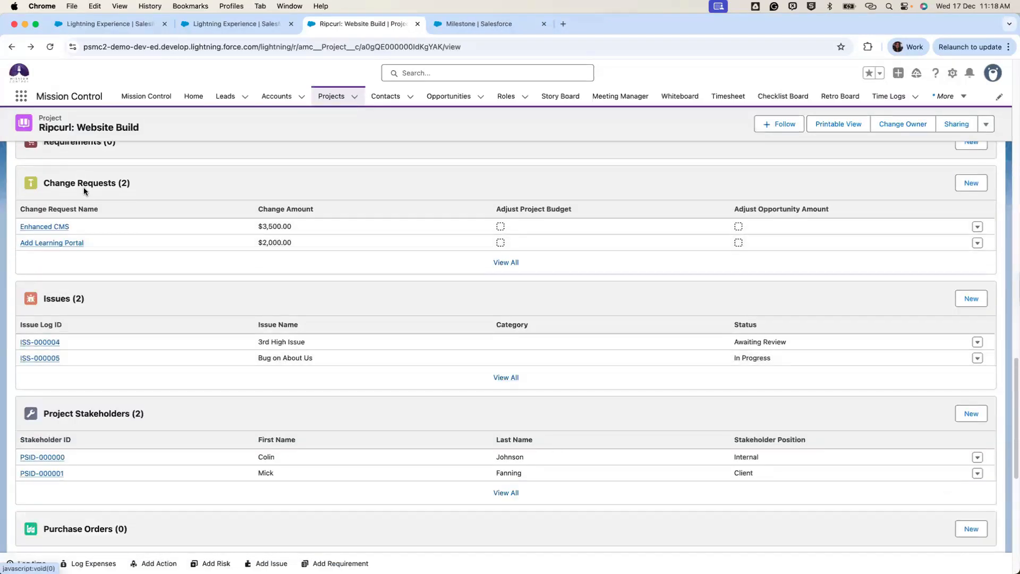
pyautogui.click(62, 227)
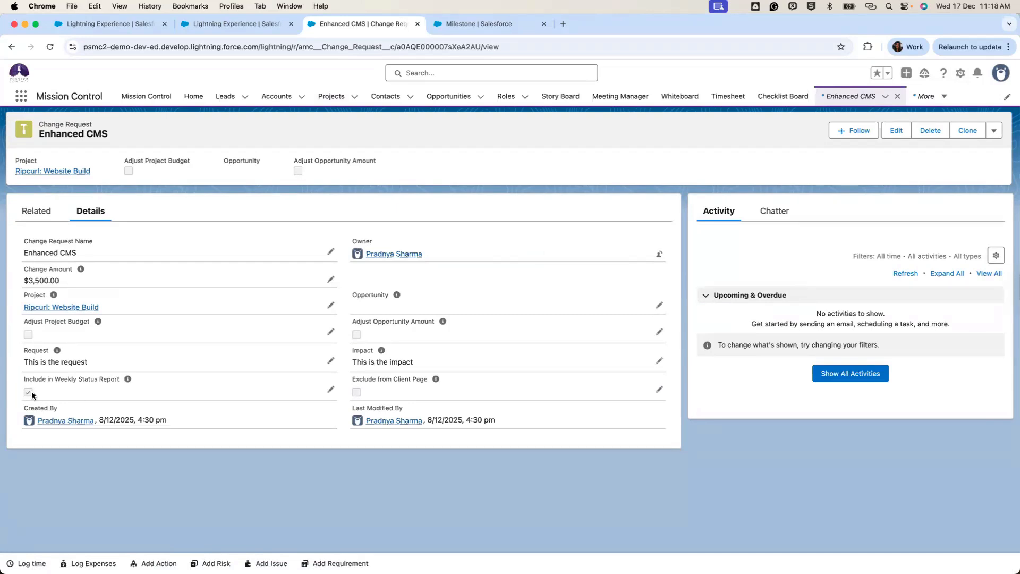
# Return to the report PDF, highlight then clear the Enhanced CMS owner line, and scroll to page 13.
pyautogui.click(10, 46)
pyautogui.click(106, 24)
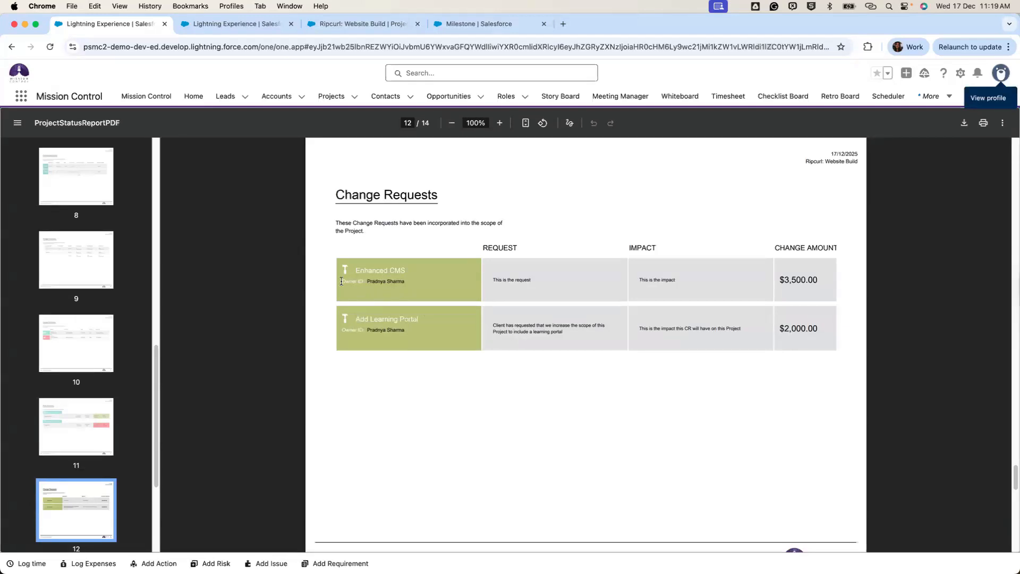
pyautogui.moveTo(341, 282); pyautogui.dragTo(403, 287)
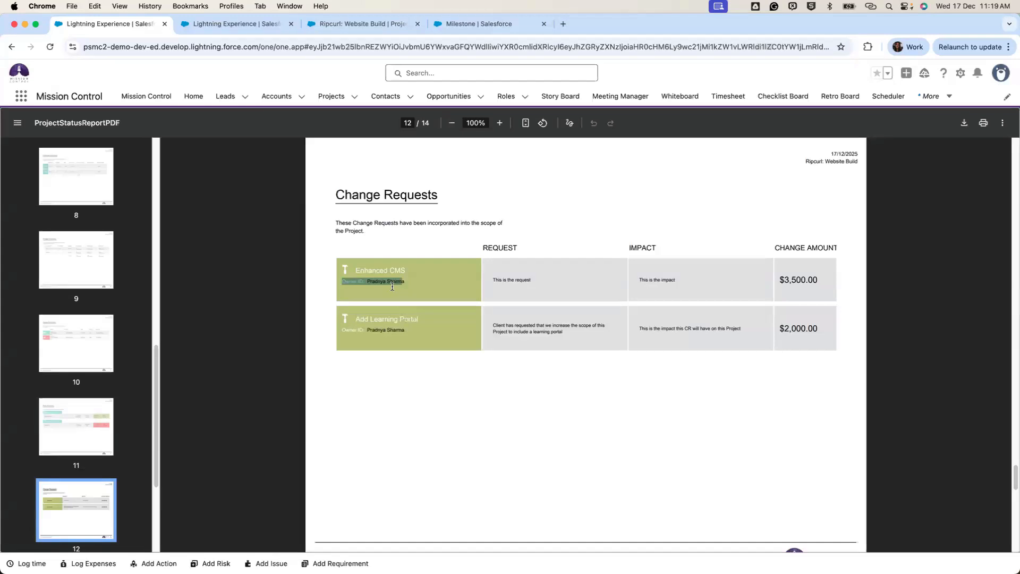
pyautogui.click(845, 304)
pyautogui.scroll(-10, 587, 266)
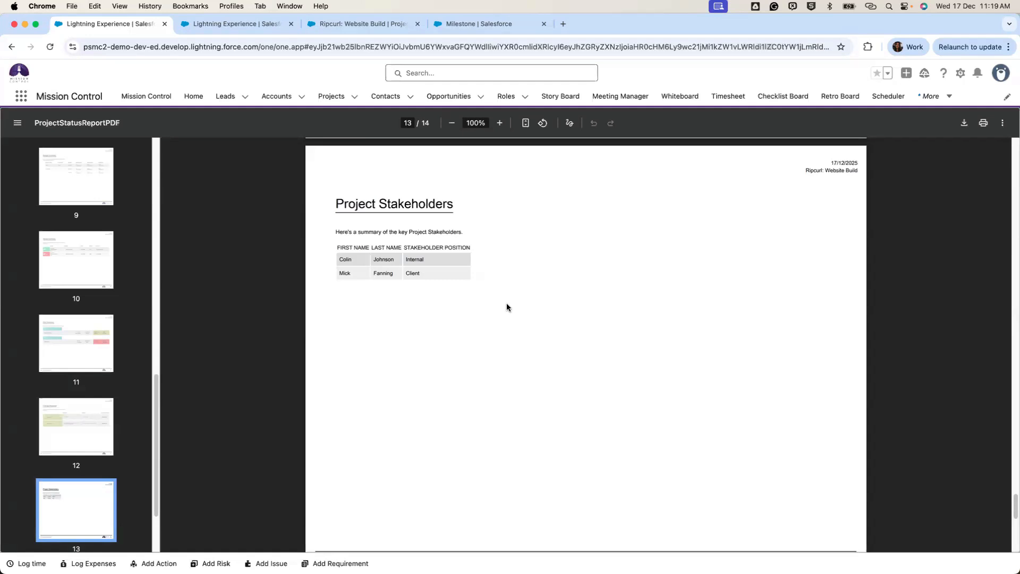
# Scroll to page 14, highlight the 'Report Generated by Mission Control' footer, then scroll back to page 13.
pyautogui.scroll(-15, 507, 307)
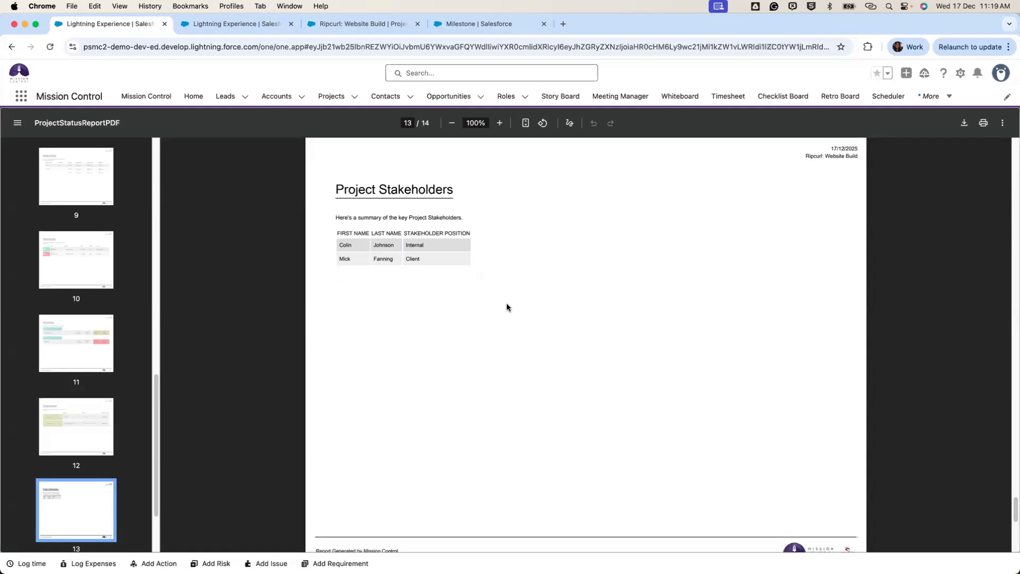
pyautogui.scroll(-1, 507, 307)
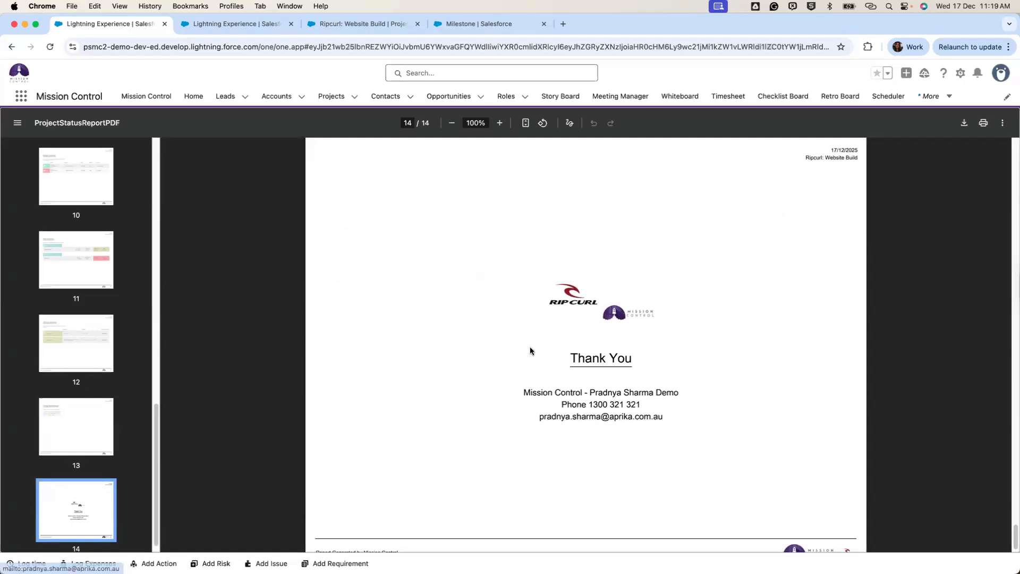
pyautogui.scroll(-1, 529, 349)
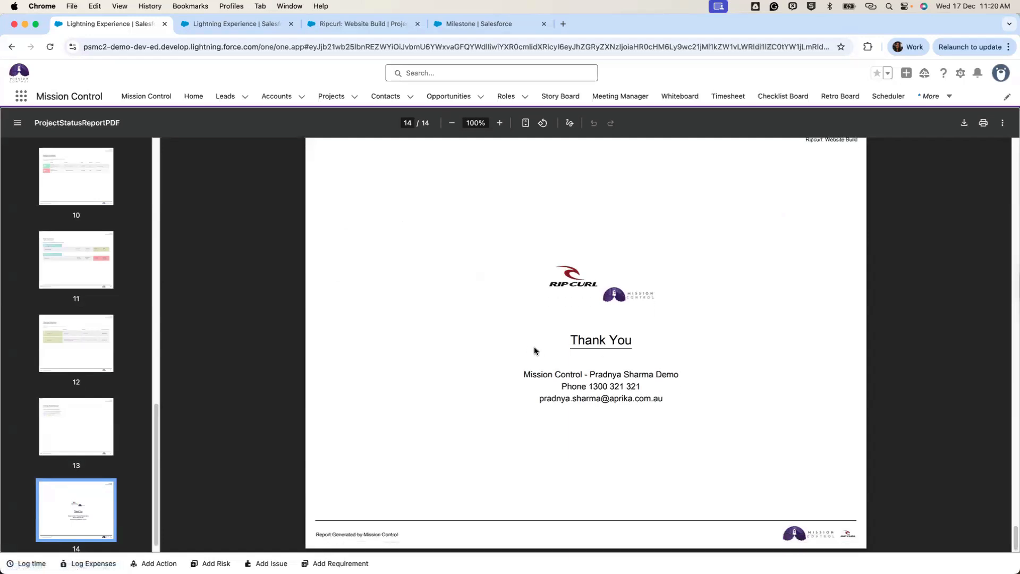
pyautogui.moveTo(398, 534); pyautogui.dragTo(317, 535)
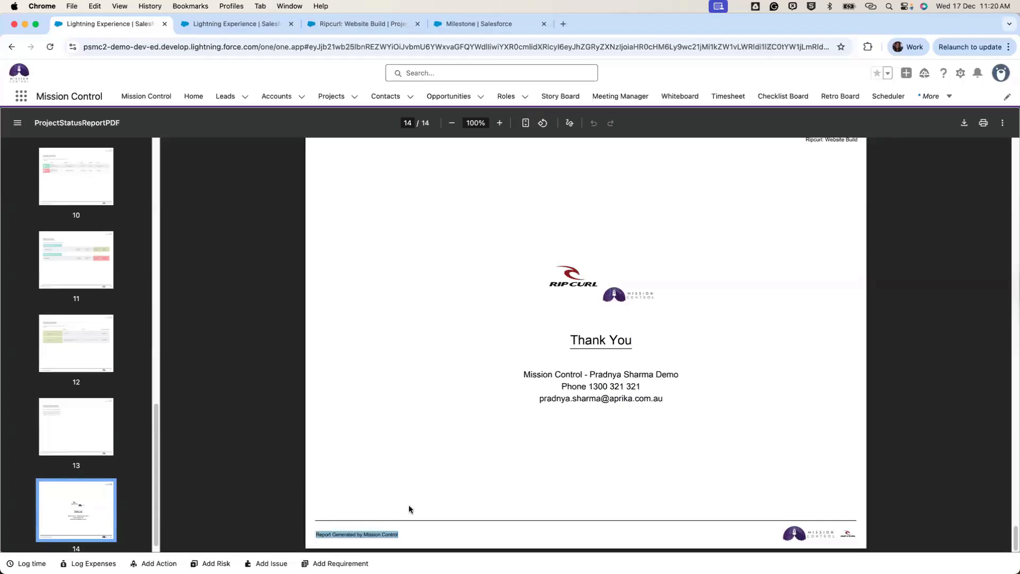
pyautogui.scroll(6, 410, 509)
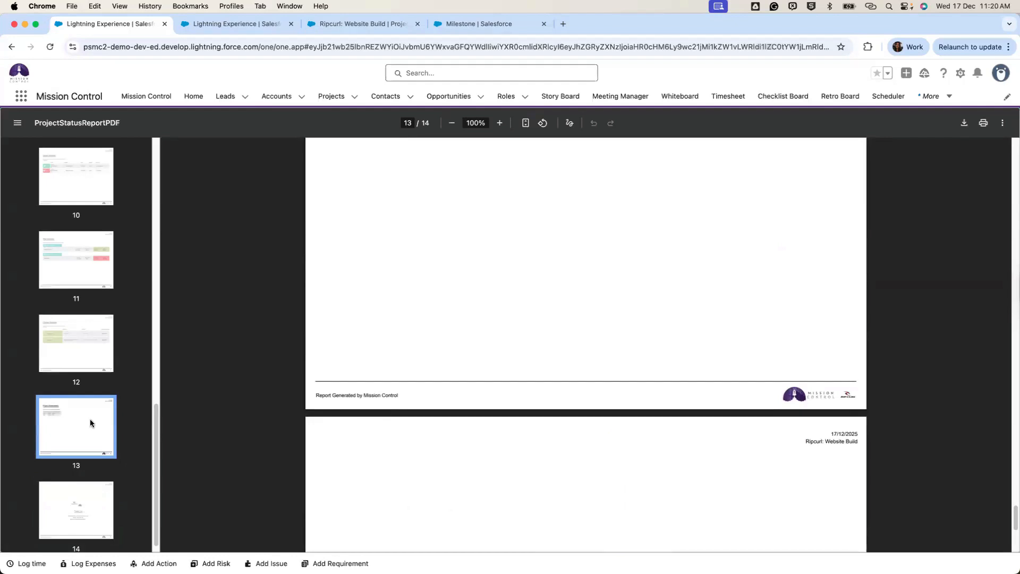
# On the Mission Control settings page, inspect the Project Status Report Font Type options, keeping --None--.
pyautogui.click(243, 23)
pyautogui.scroll(20, 271, 205)
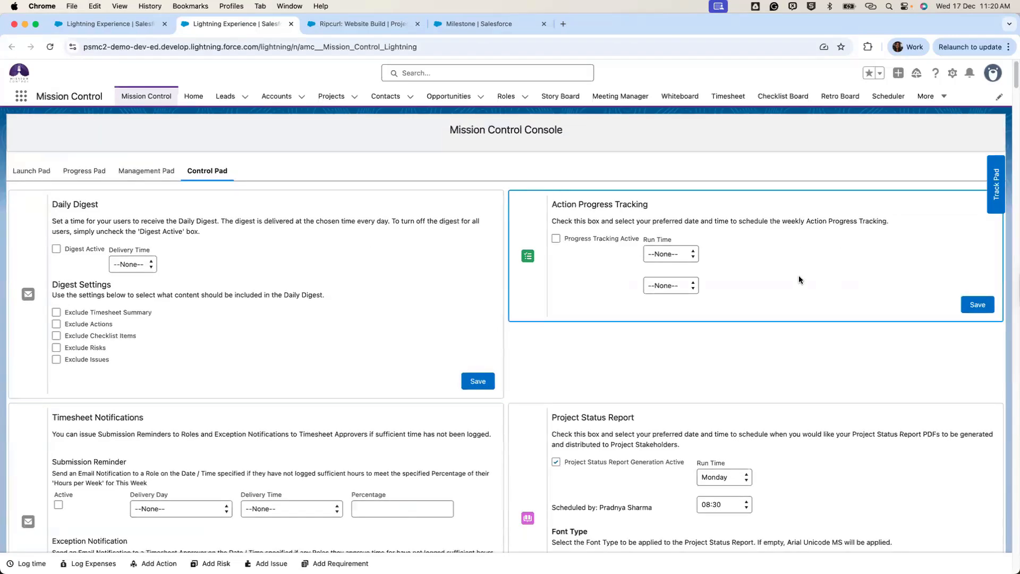
pyautogui.scroll(-3, 789, 275)
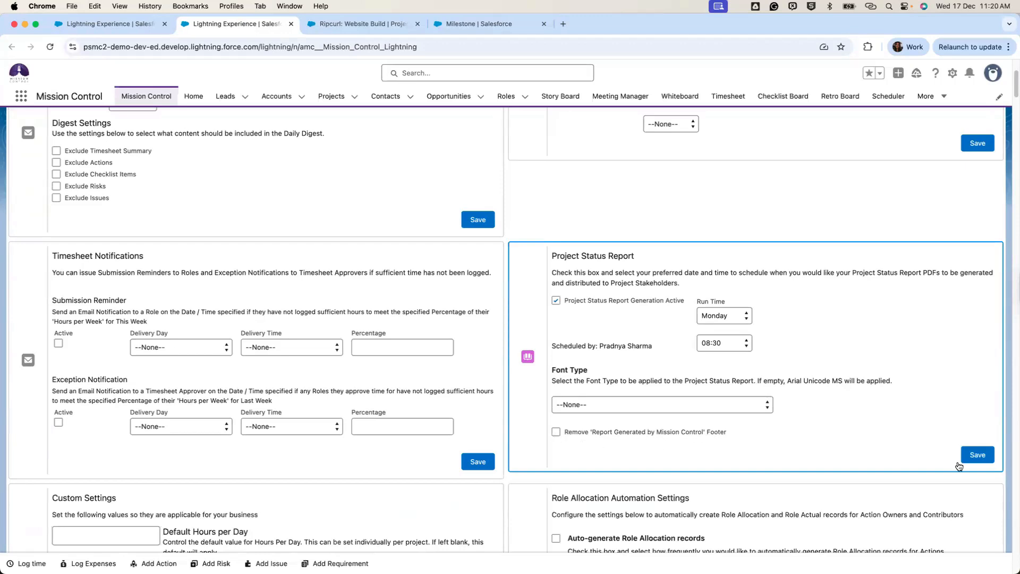
pyautogui.click(667, 405)
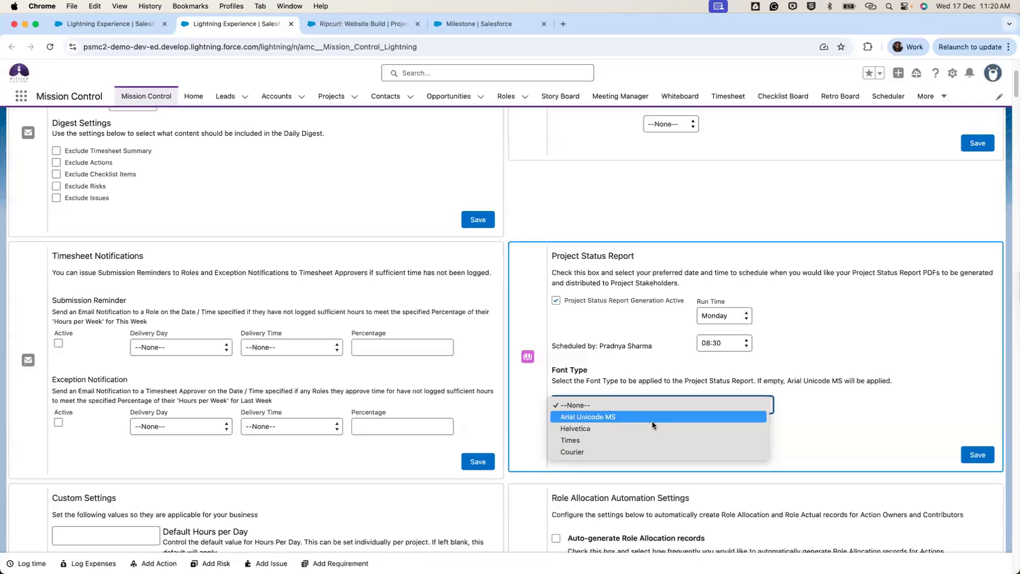
pyautogui.click(872, 433)
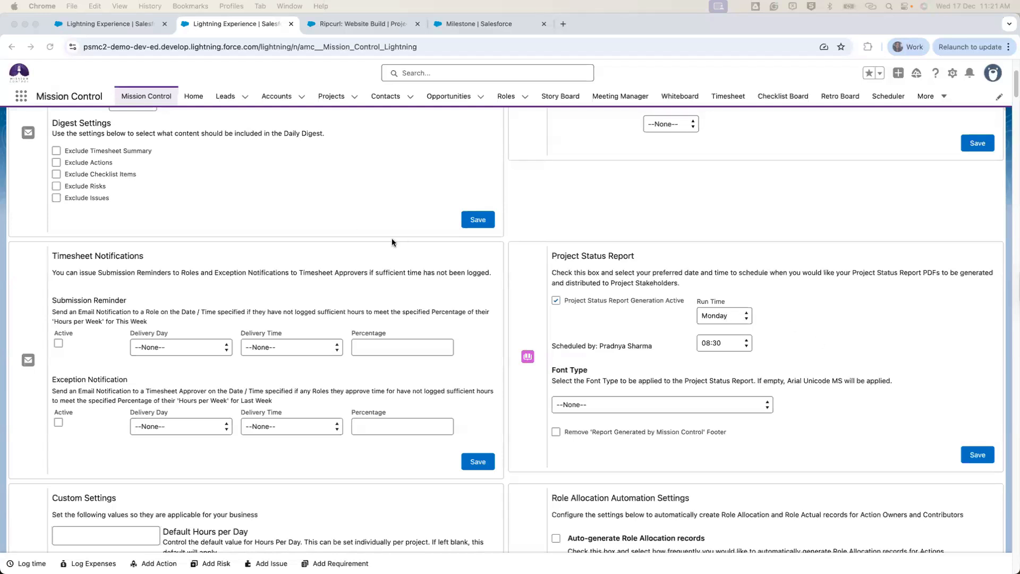
# Return to the Ripcurl: Website Build project and scroll its Detail fields down to Status Report Settings.
pyautogui.click(340, 25)
pyautogui.scroll(15, 100, 187)
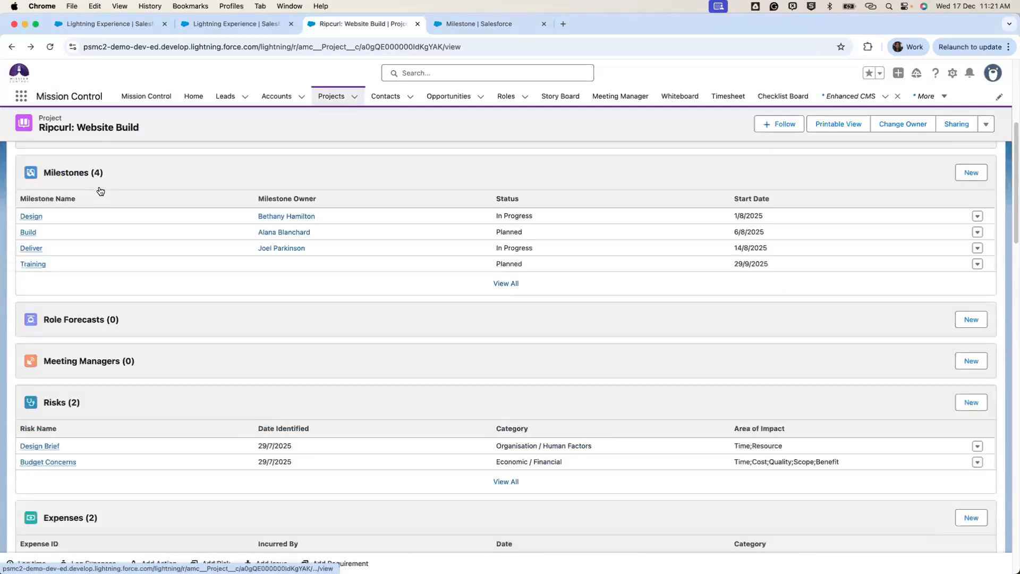
pyautogui.click(40, 212)
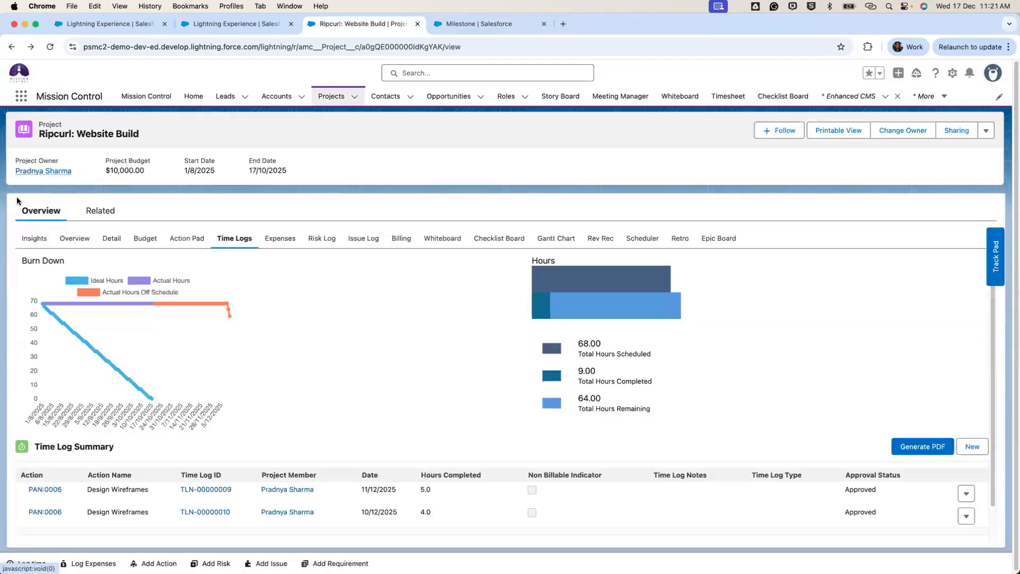
pyautogui.click(106, 240)
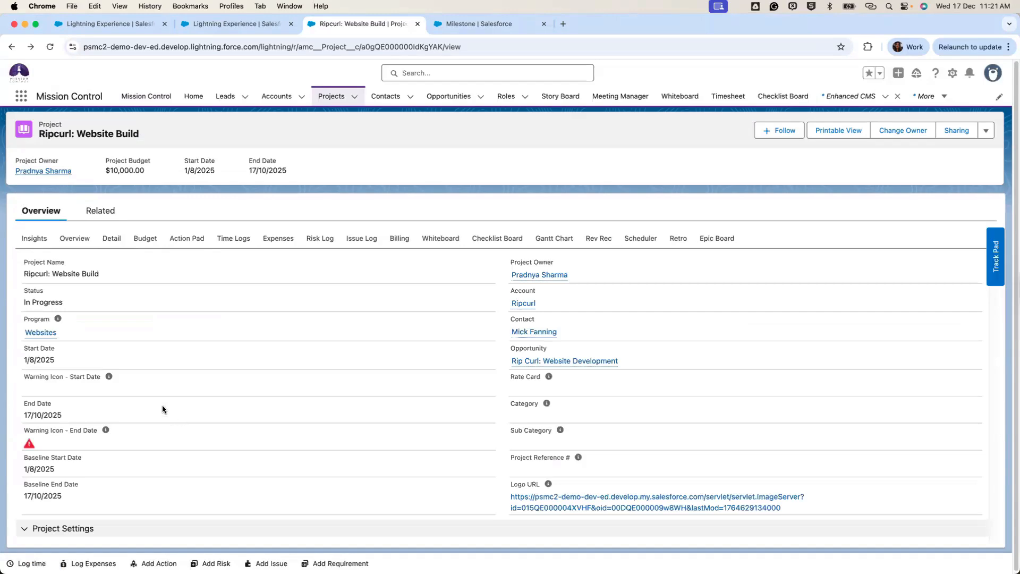
pyautogui.scroll(-20, 162, 412)
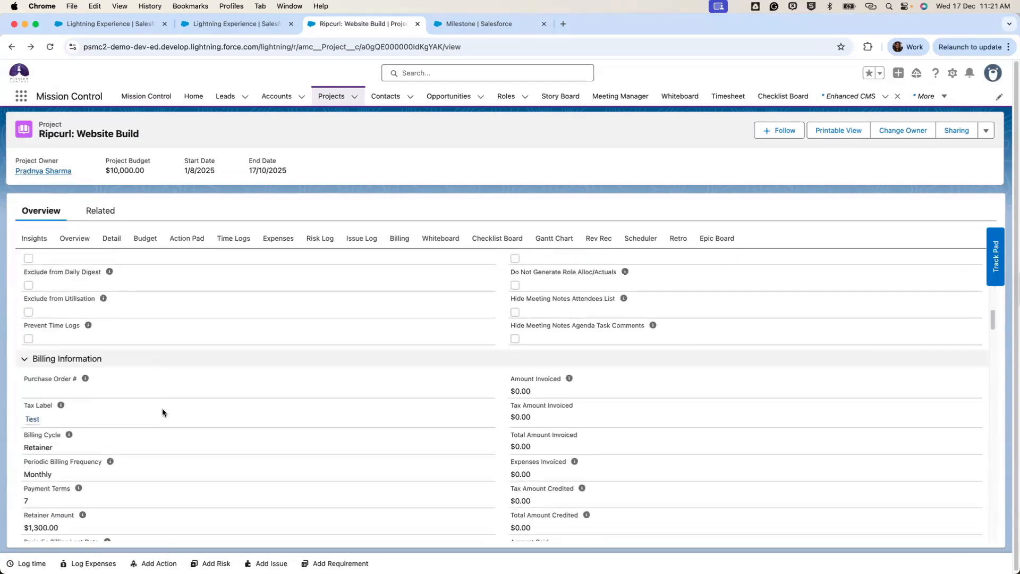
pyautogui.scroll(-20, 162, 412)
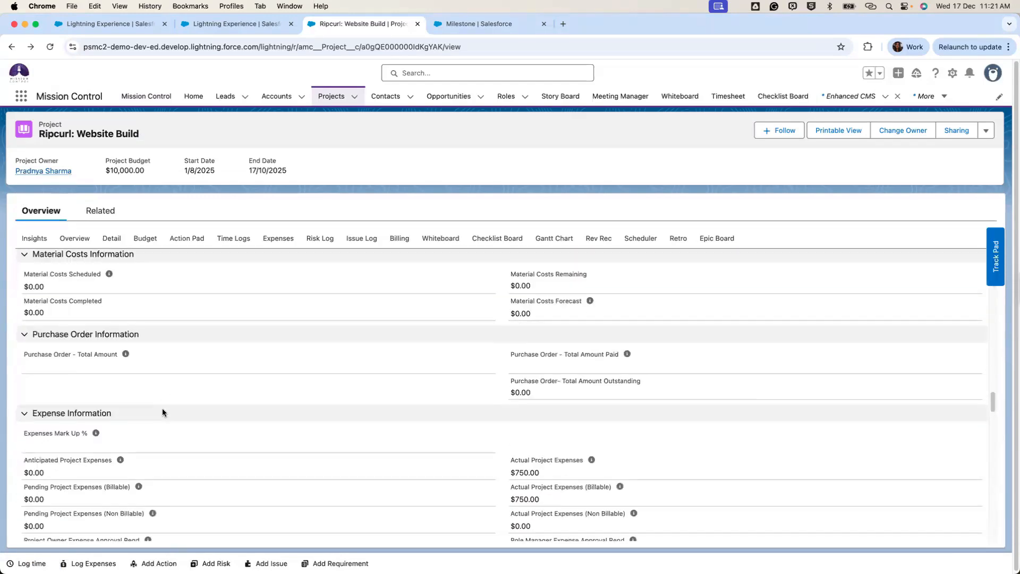
pyautogui.scroll(-20, 162, 413)
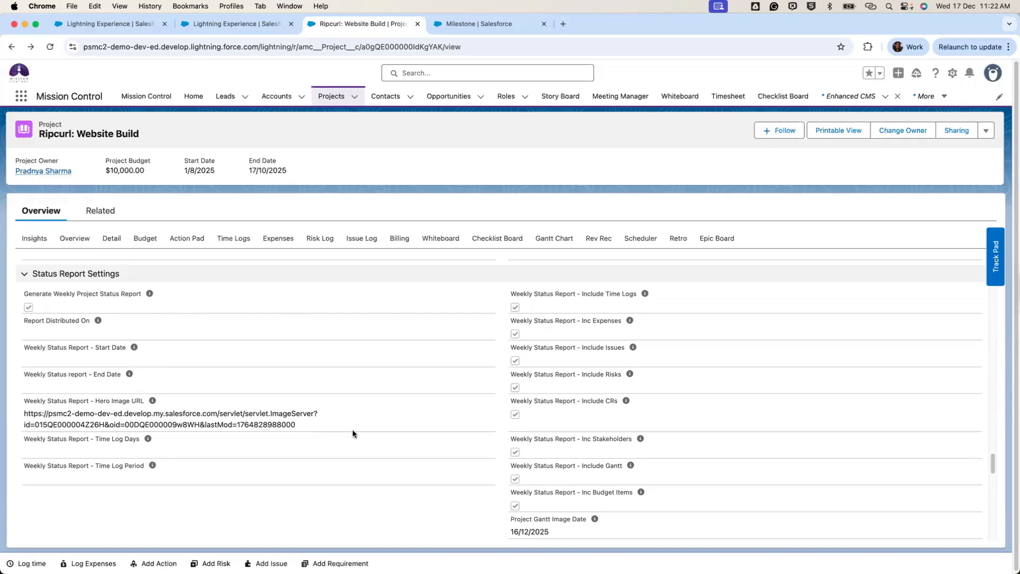
pyautogui.click(100, 218)
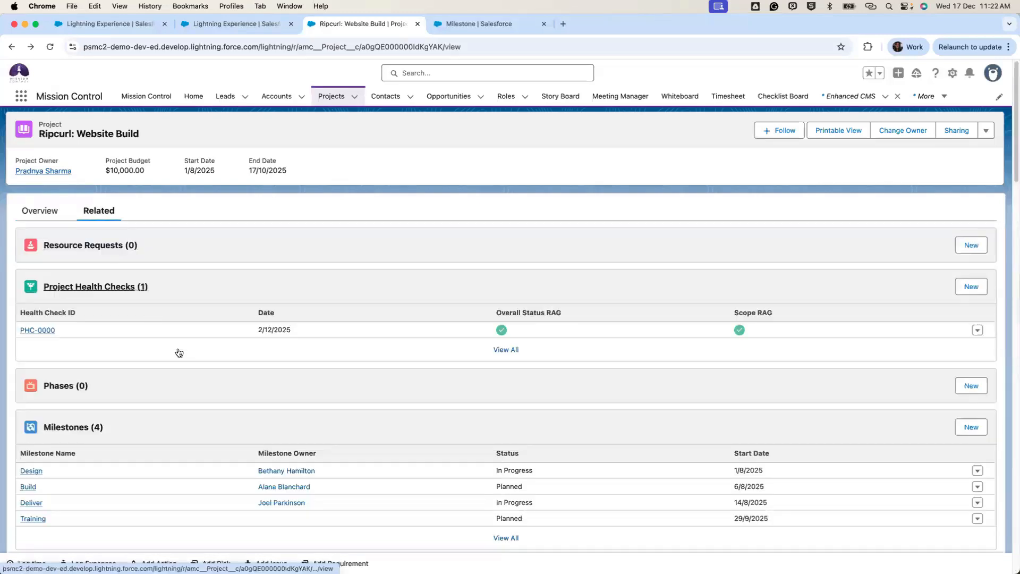
pyautogui.scroll(-1, 173, 360)
pyautogui.scroll(-20, 173, 361)
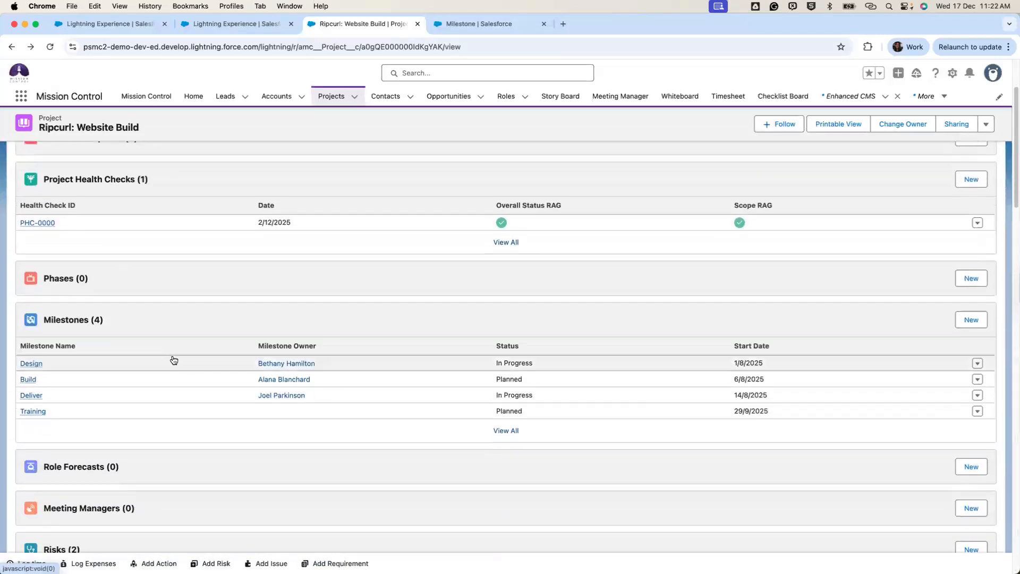
pyautogui.scroll(-20, 171, 355)
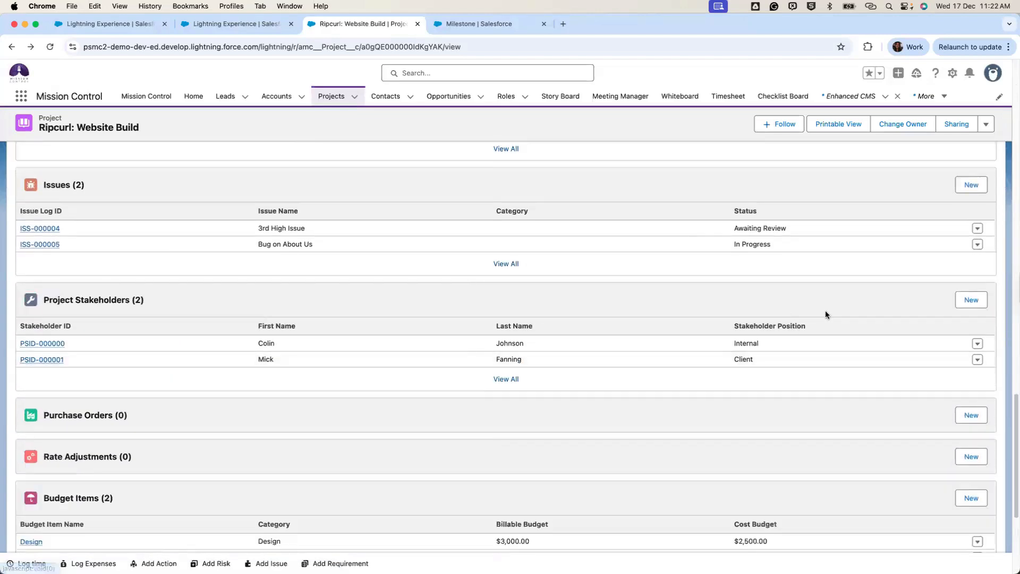
pyautogui.click(982, 301)
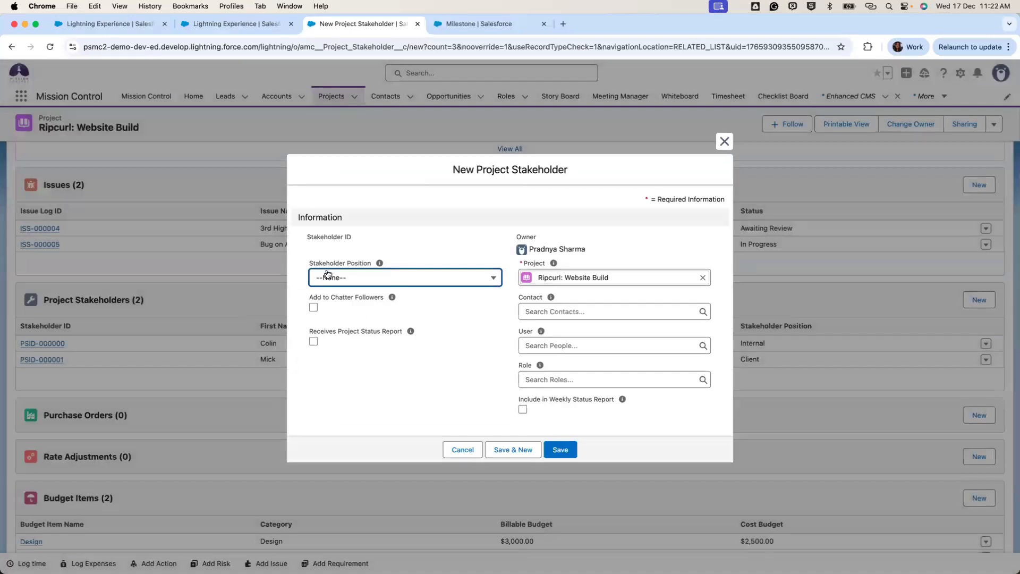
pyautogui.click(380, 277)
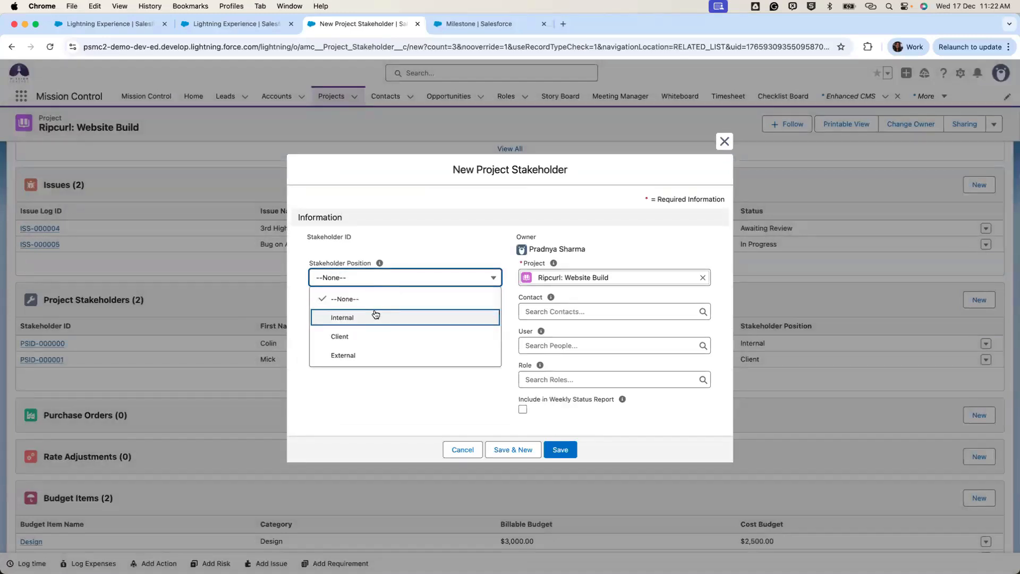
pyautogui.click(371, 390)
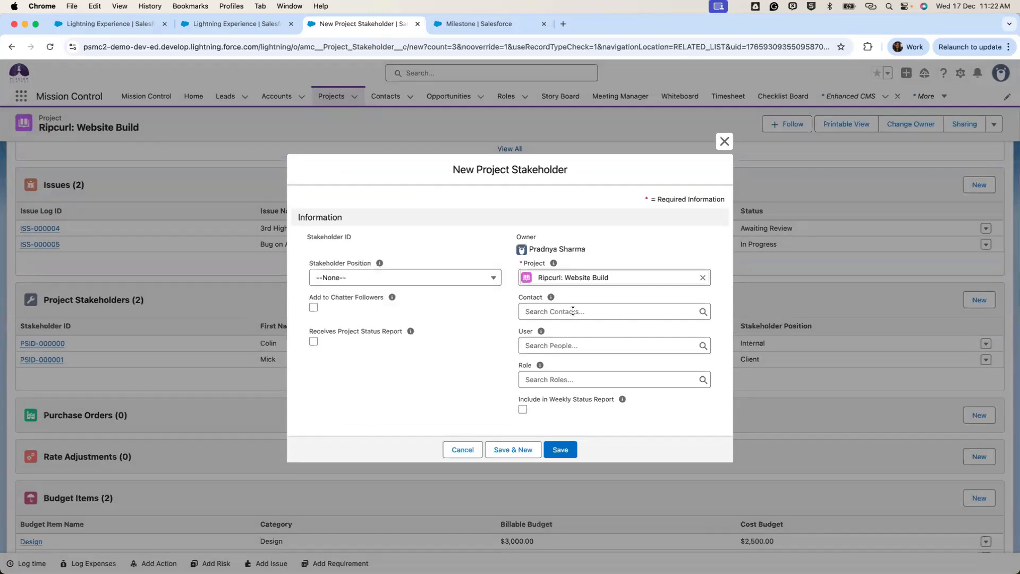
pyautogui.click(573, 313)
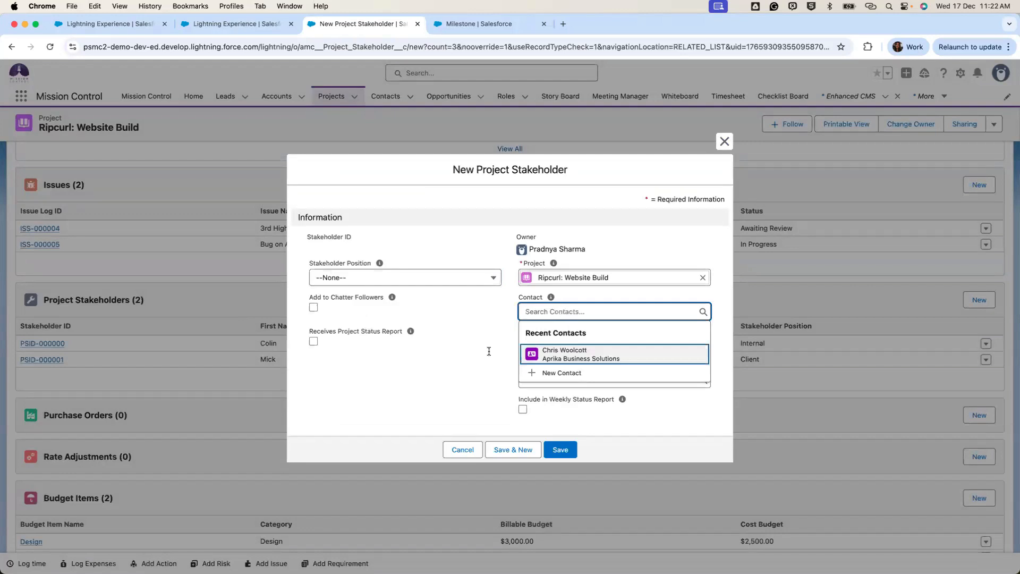
pyautogui.click(487, 334)
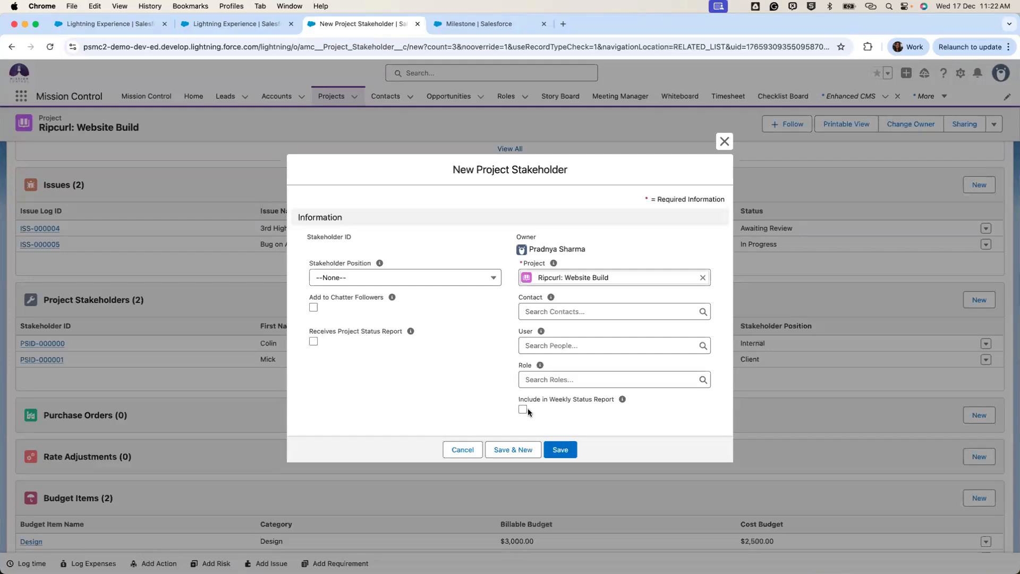
pyautogui.click(724, 141)
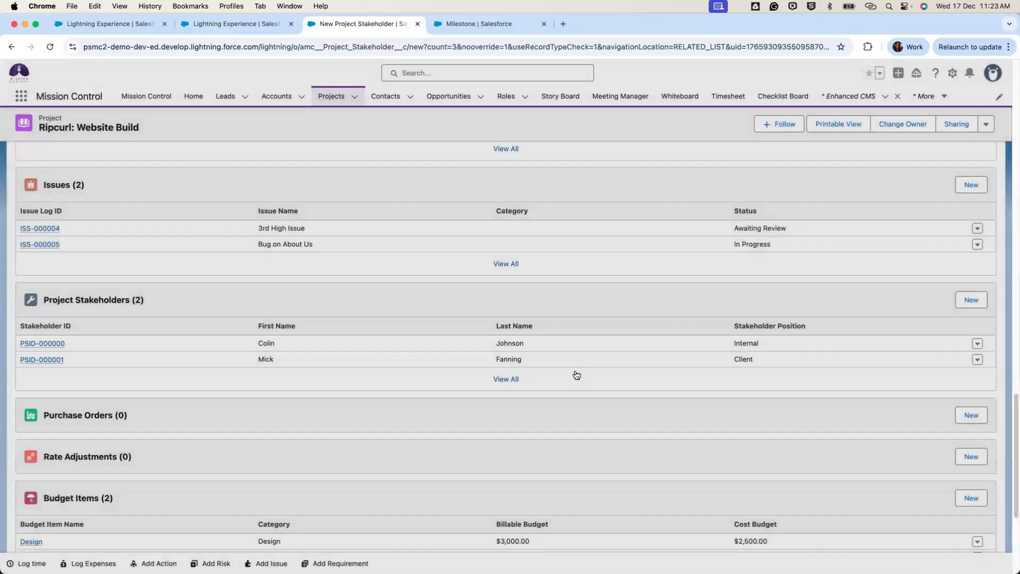
pyautogui.scroll(2, 579, 372)
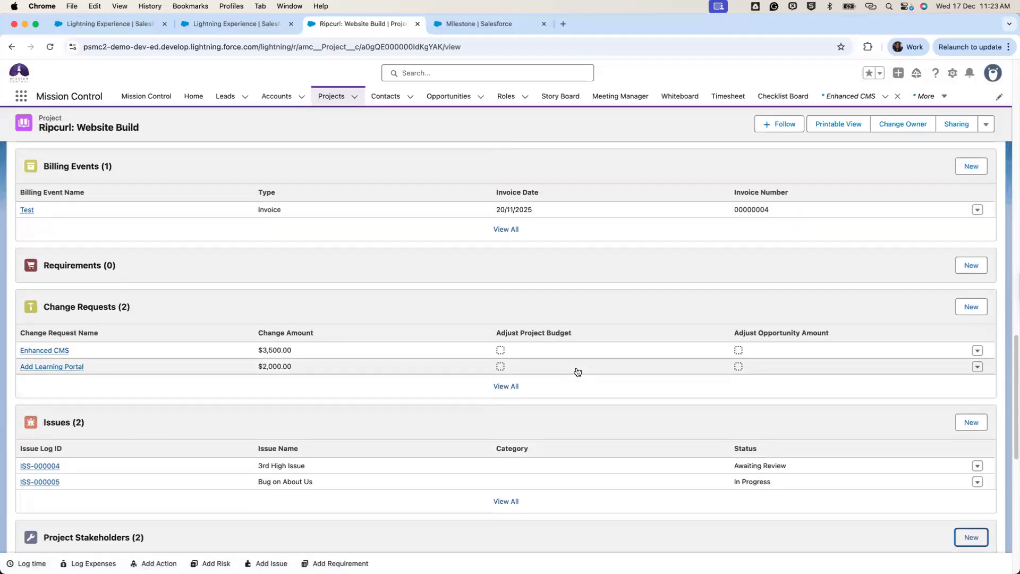
pyautogui.scroll(2, 578, 372)
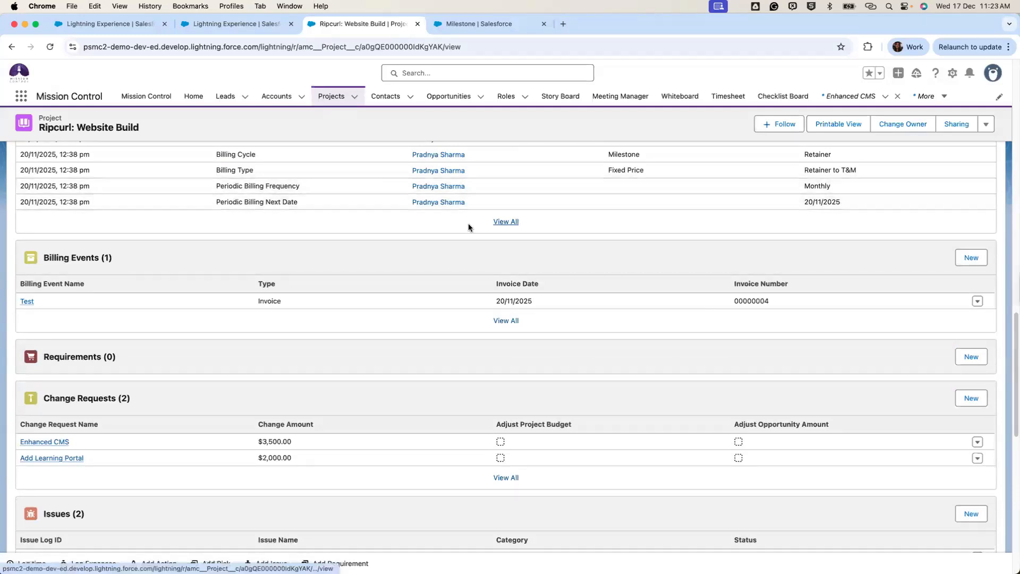
pyautogui.hotkey('ctrl', 'Left')
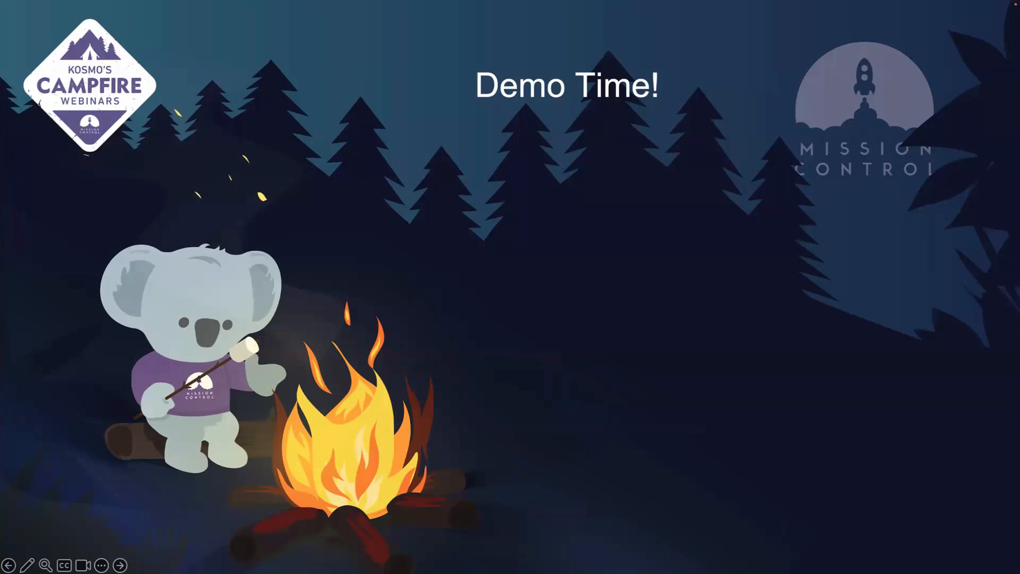
pyautogui.click(374, 210)
pyautogui.hotkey('ctrl', 'Right')
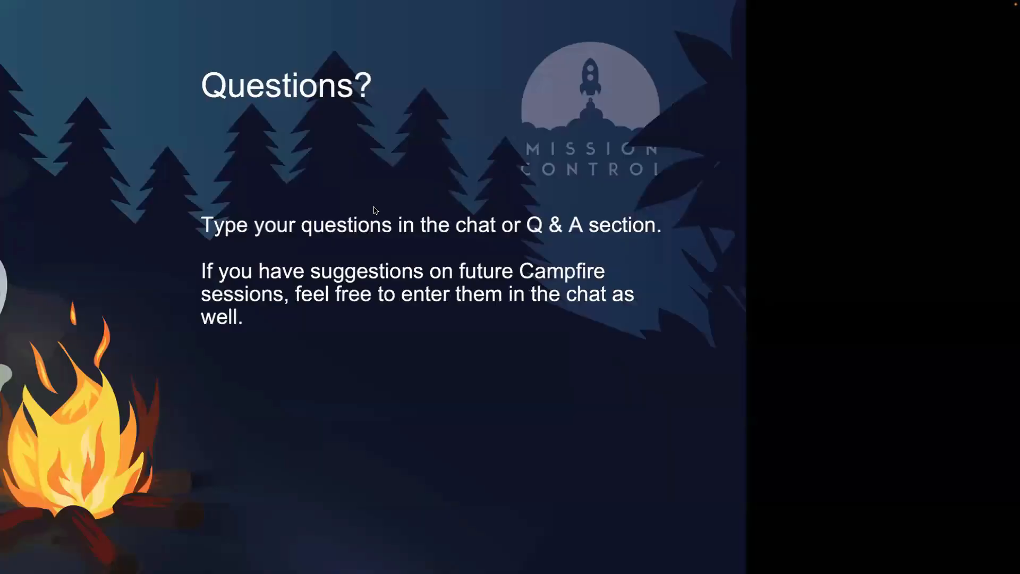
pyautogui.scroll(10, 202, 137)
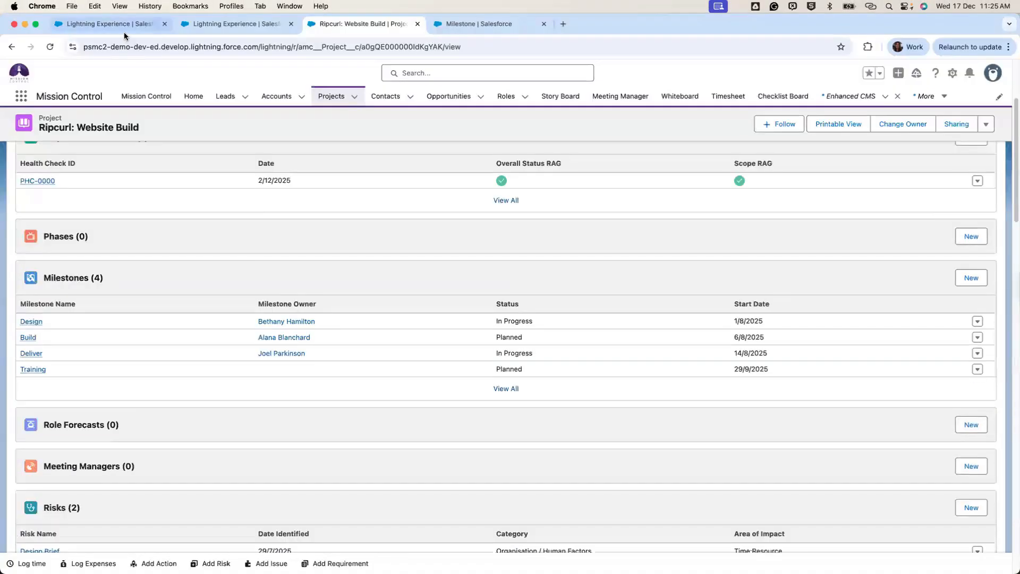
# Glance at the report PDF, then bring up the Control Pad's Project Status Report schedule: Monday 08:30.
pyautogui.click(122, 28)
pyautogui.click(245, 28)
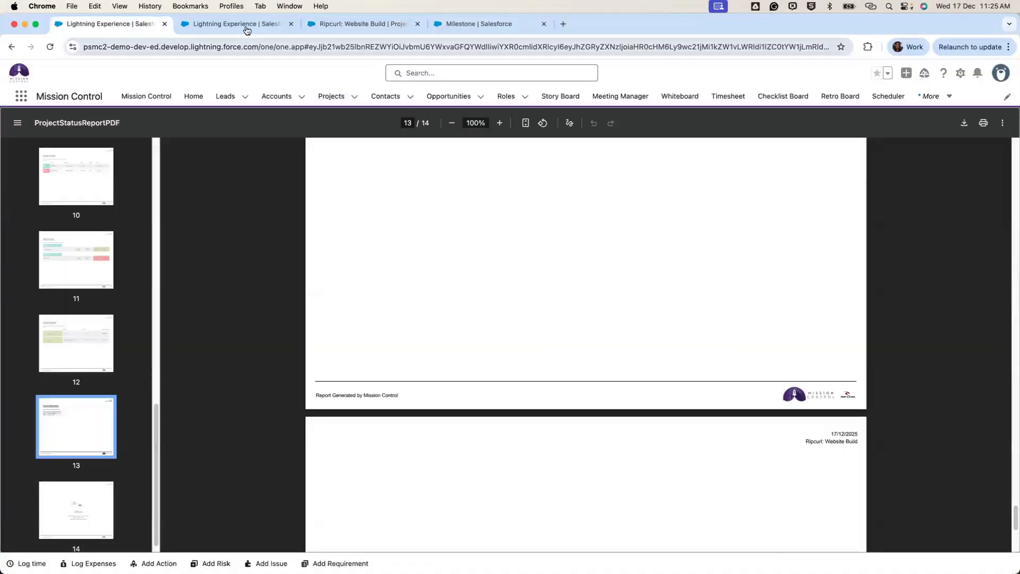
pyautogui.scroll(3, 369, 261)
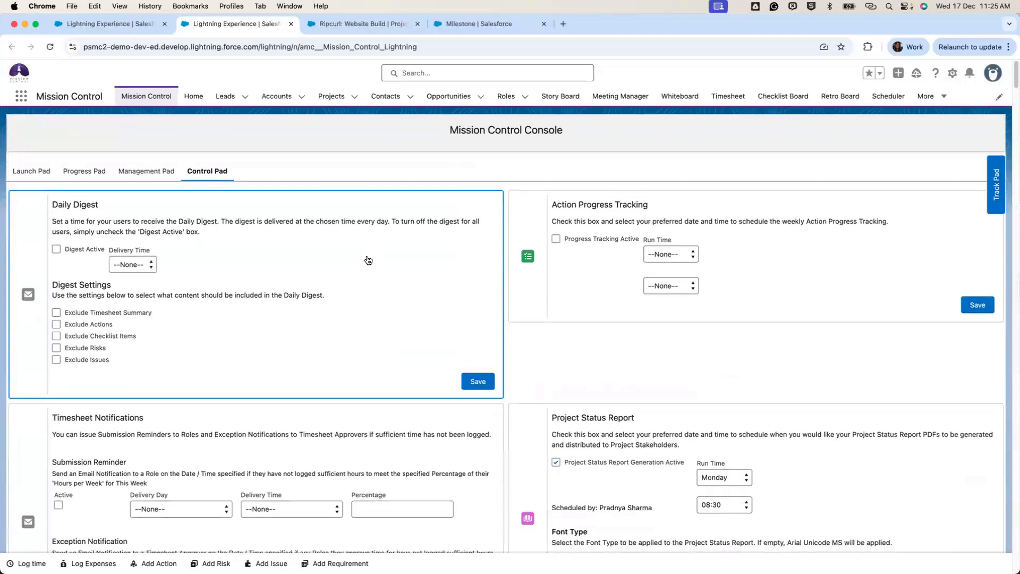
pyautogui.scroll(-2, 368, 261)
pyautogui.scroll(2, 368, 260)
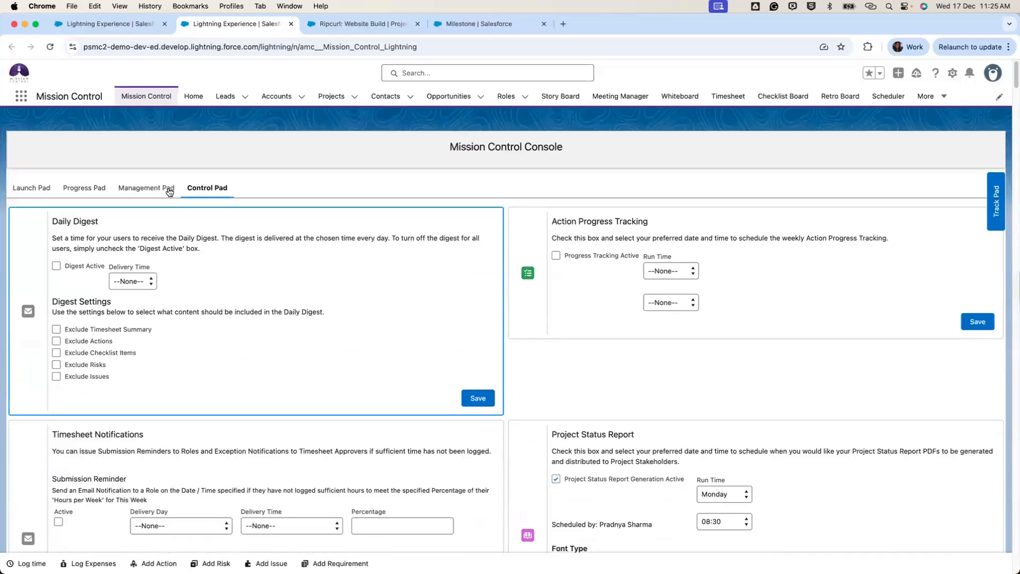
pyautogui.scroll(-4, 608, 286)
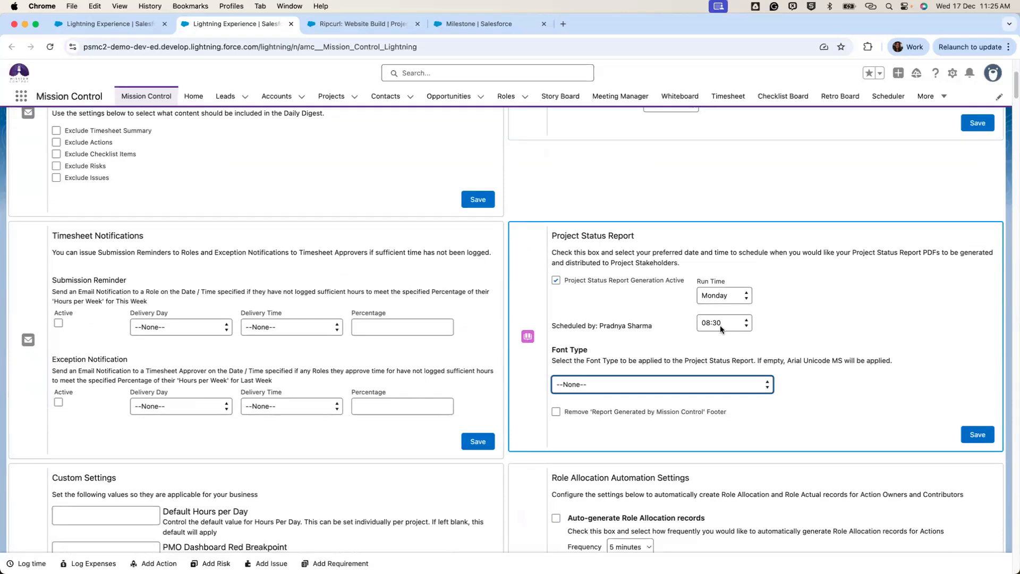
# Show the Ripcurl: Website Build project's Overview status report settings alongside the Control Pad.
pyautogui.click(381, 25)
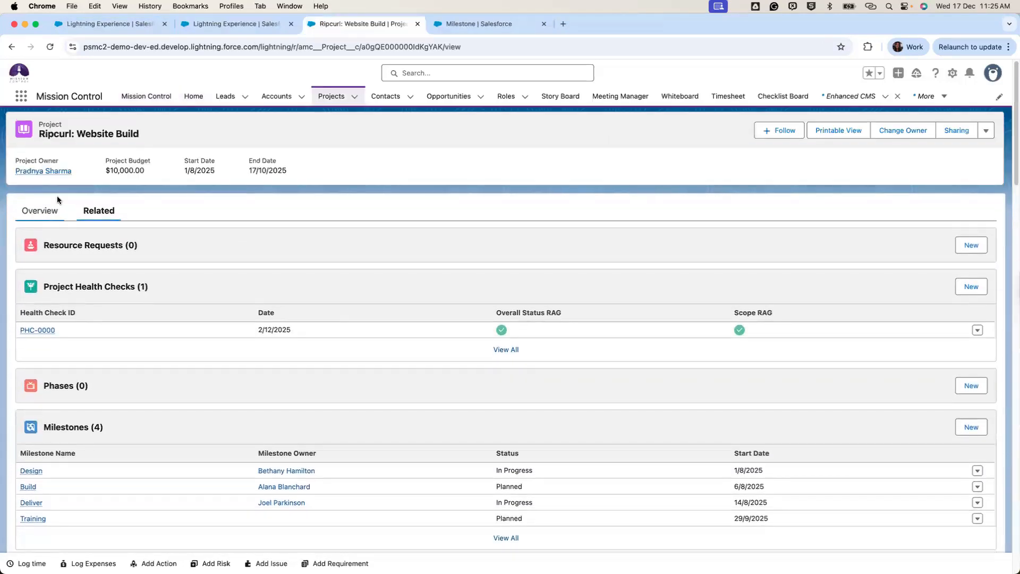
pyautogui.click(55, 211)
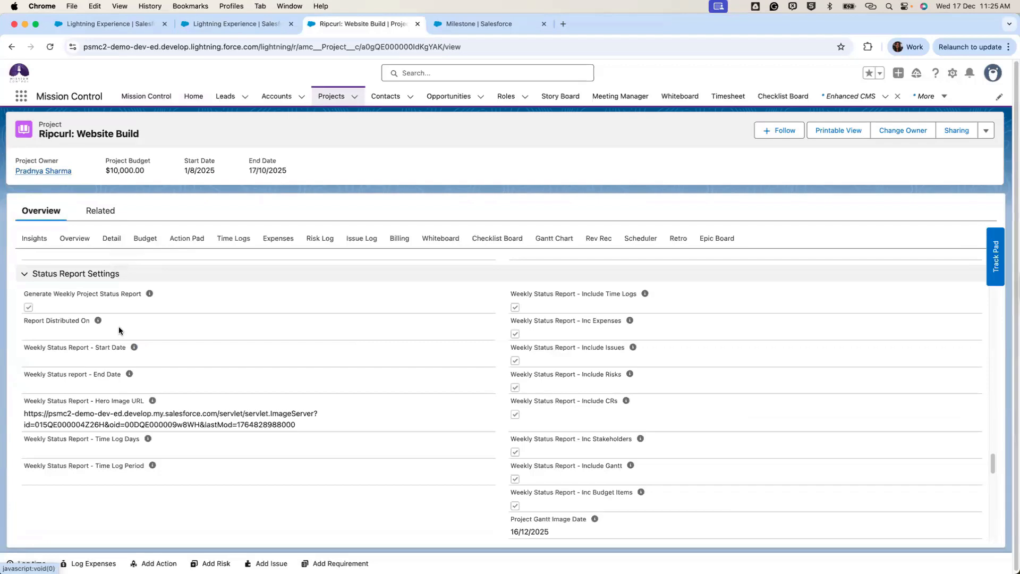
pyautogui.click(223, 24)
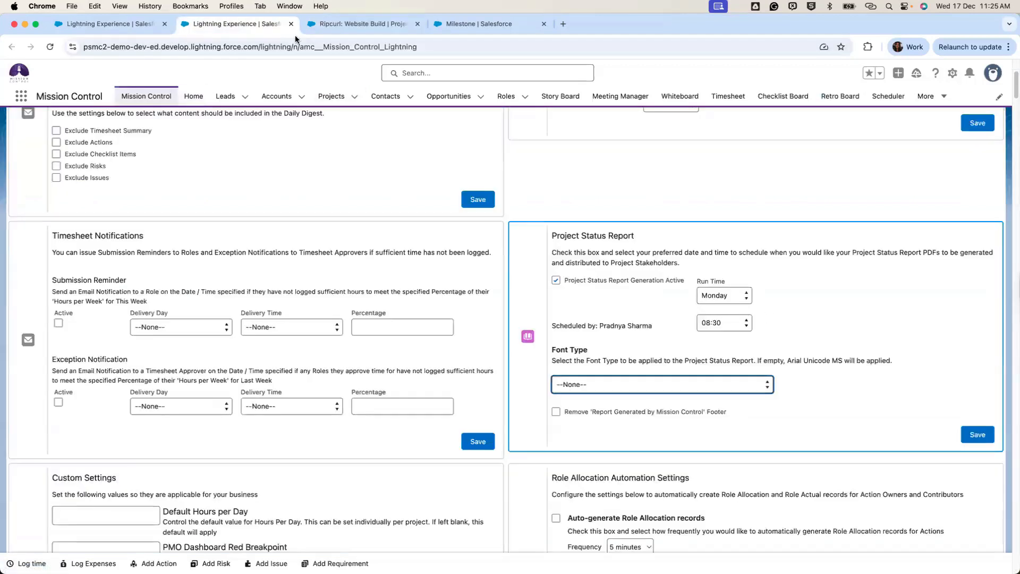
pyautogui.click(361, 24)
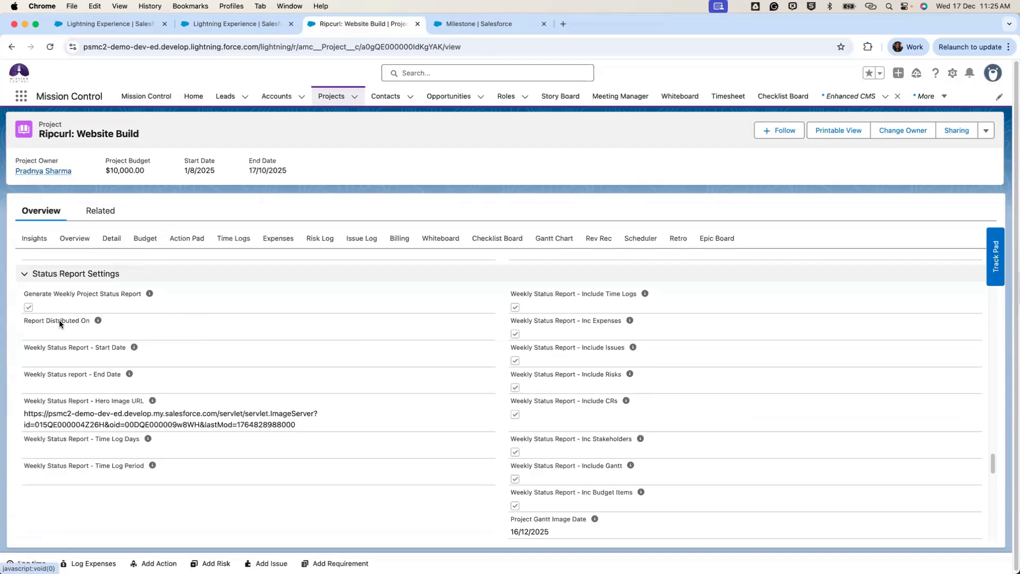
# Highlight the Report Distributed On field, then advance the slideshow to the Get In Touch! slide.
pyautogui.moveTo(24, 320); pyautogui.dragTo(89, 326)
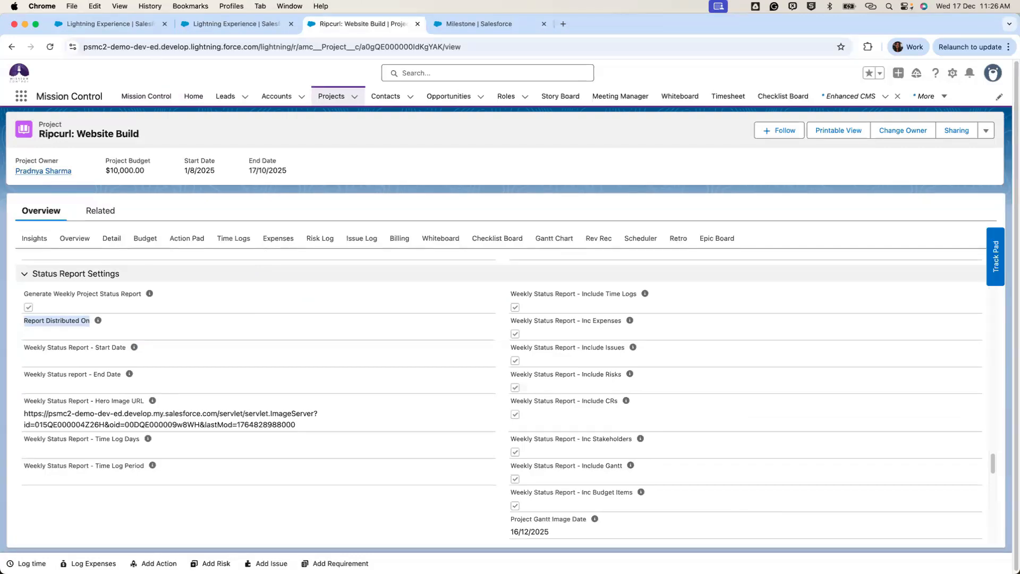
pyautogui.click(325, 219)
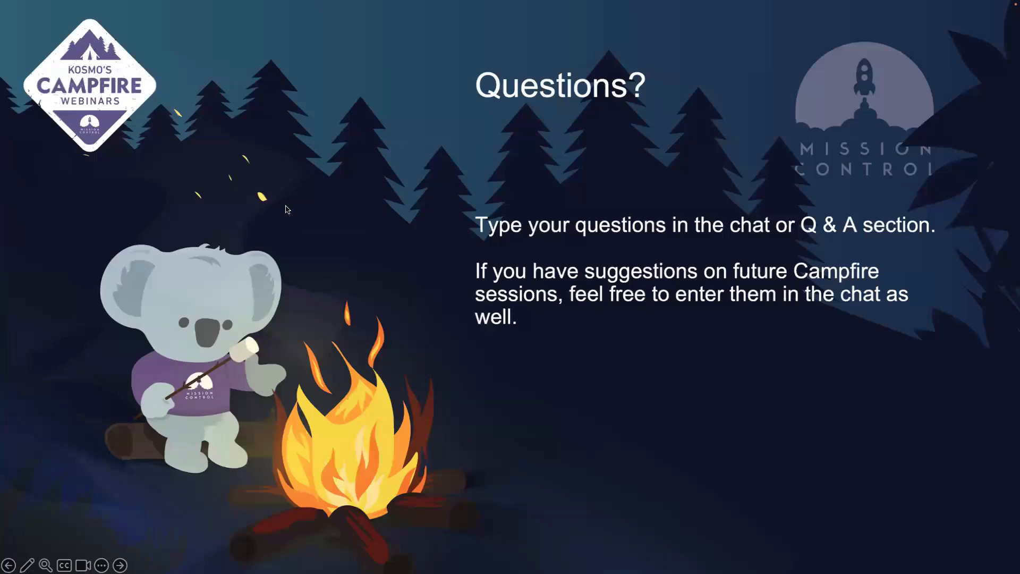
pyautogui.press('Right')
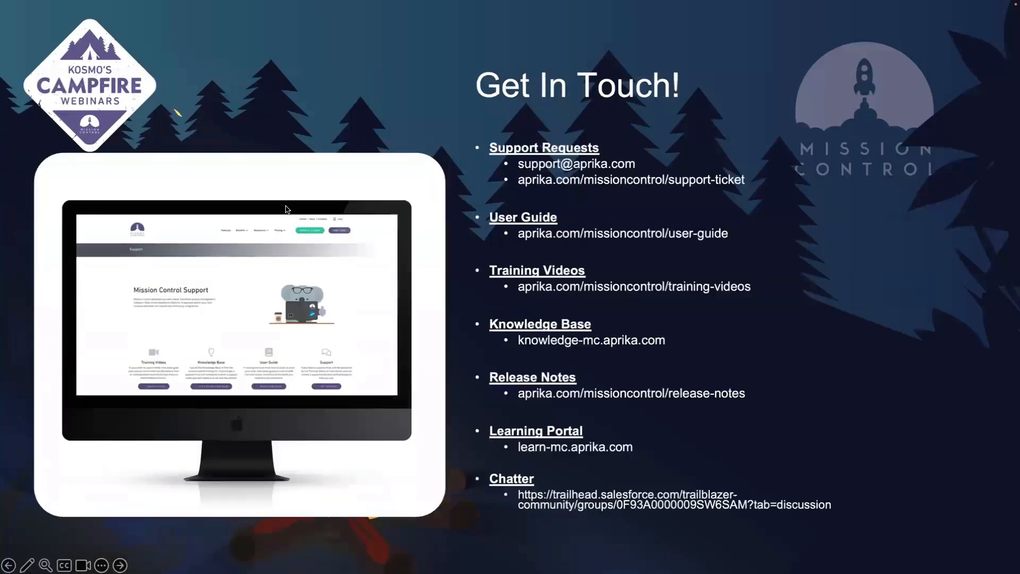